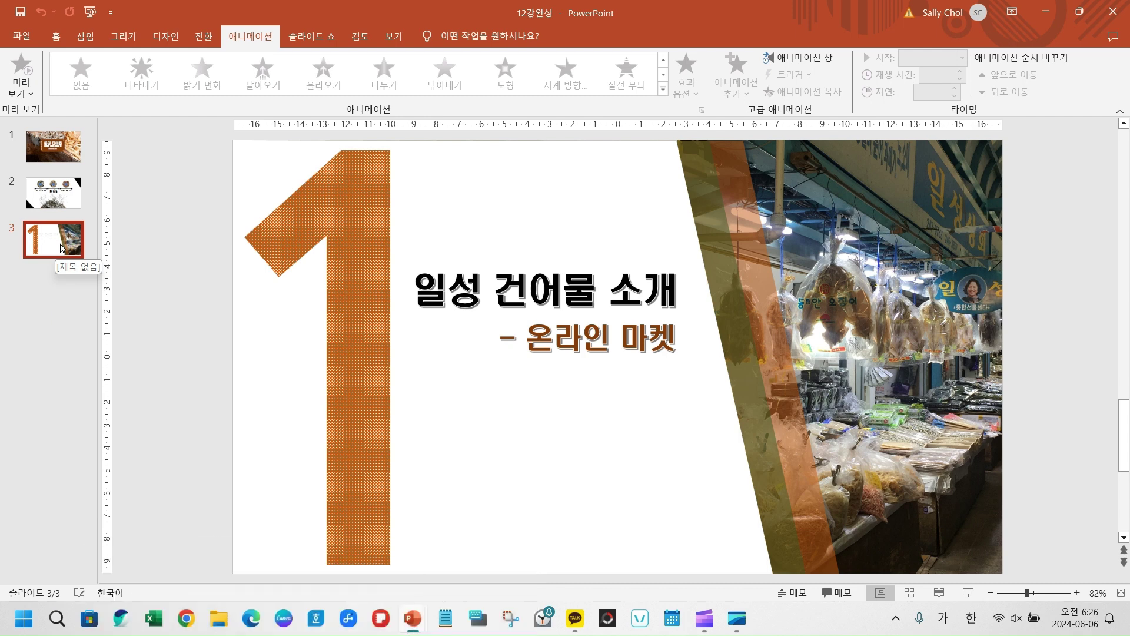
- Add a new slide with the blank layout (빈 화면) after slide 3
left_click(57, 147)
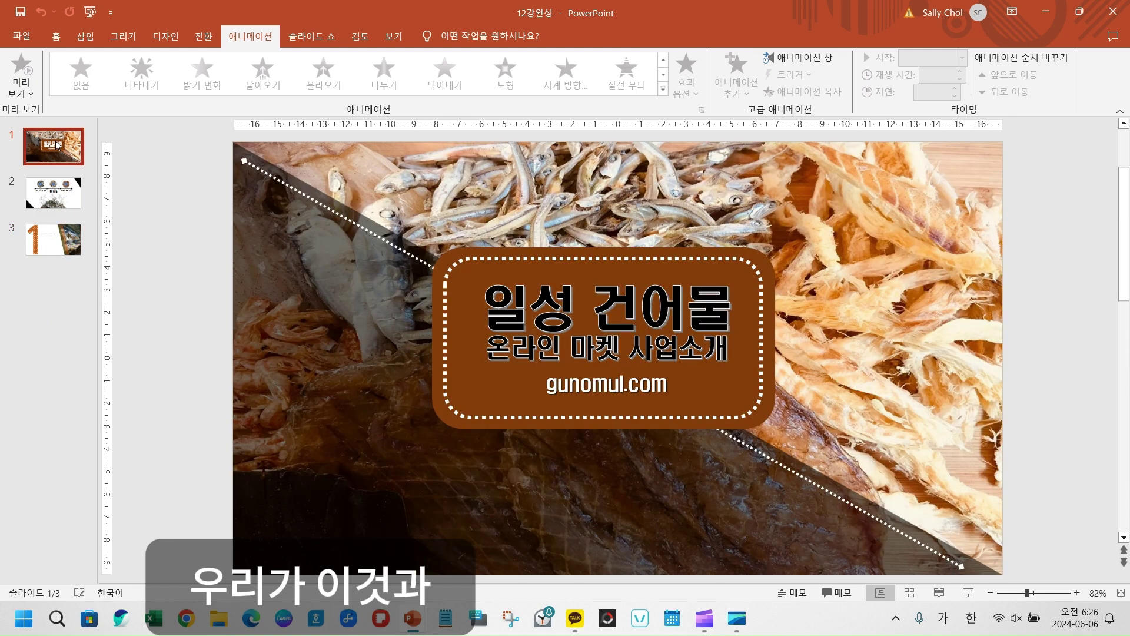
left_click(47, 206)
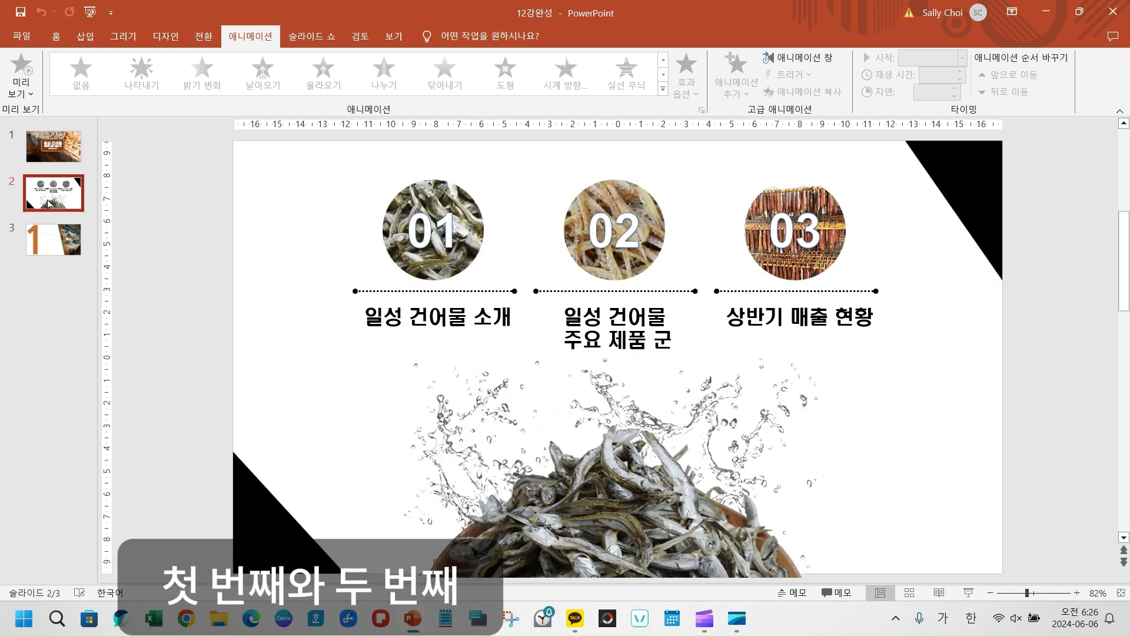
left_click(46, 247)
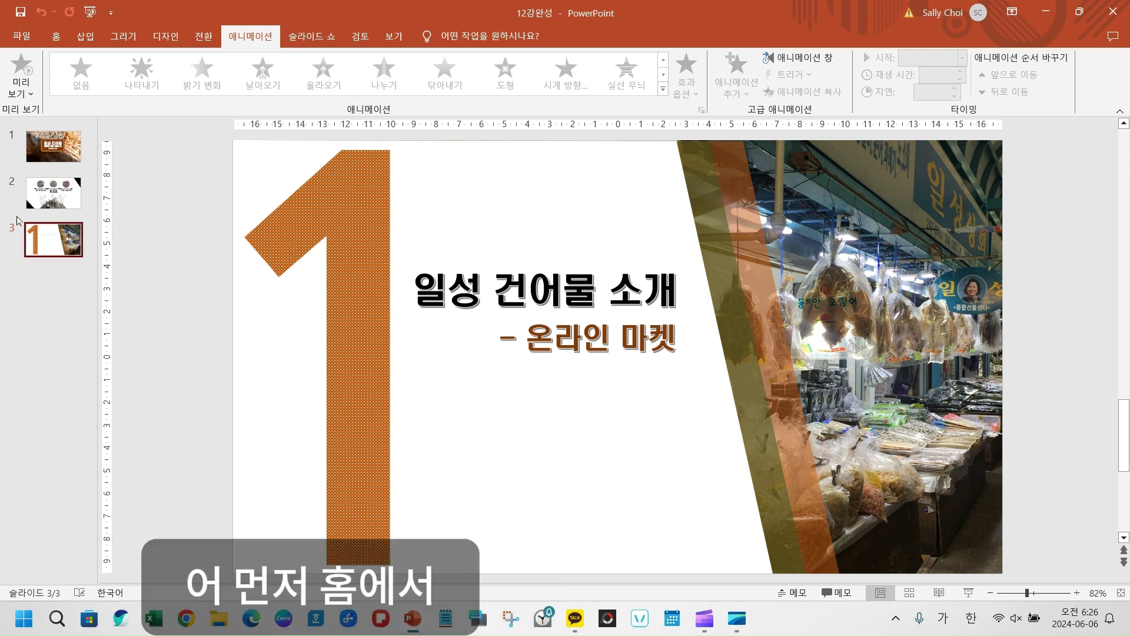
left_click(55, 37)
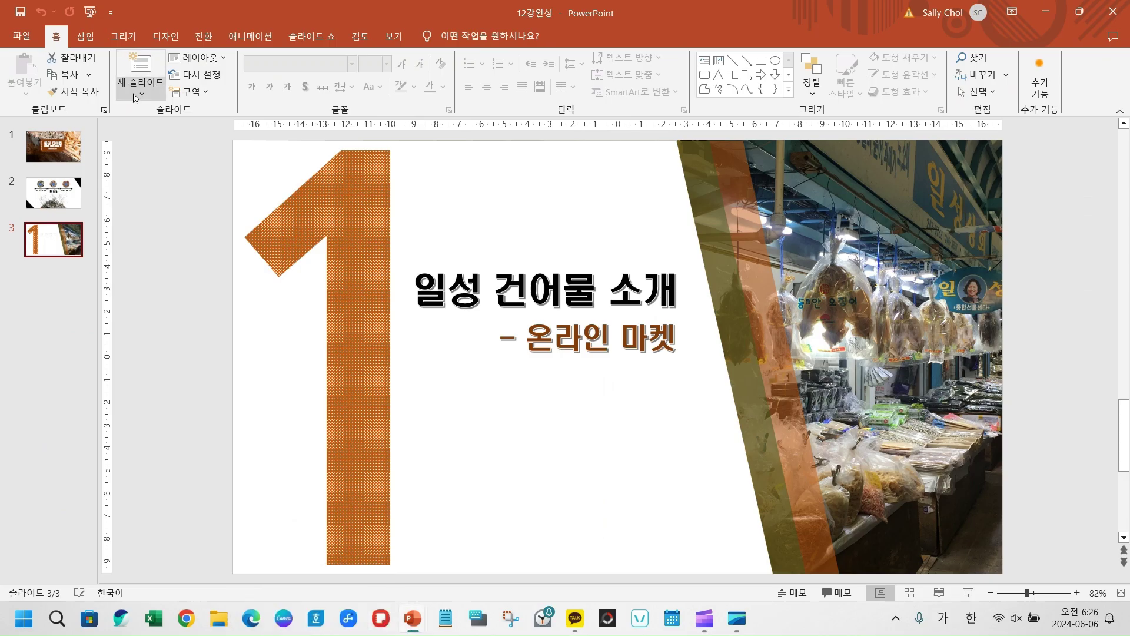
left_click(142, 95)
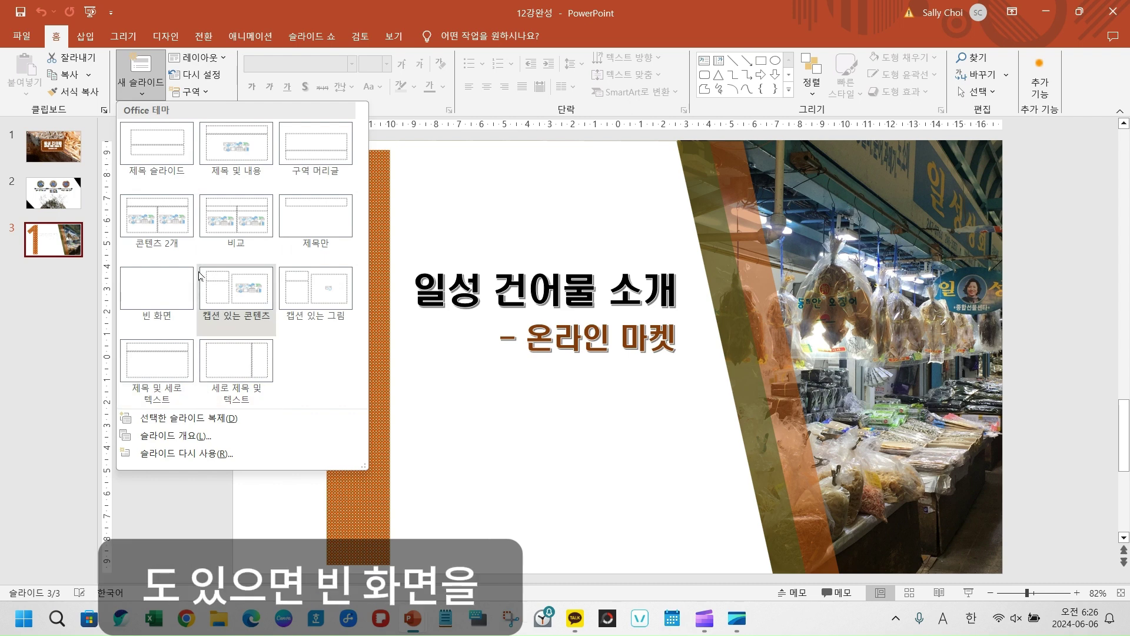
left_click(155, 287)
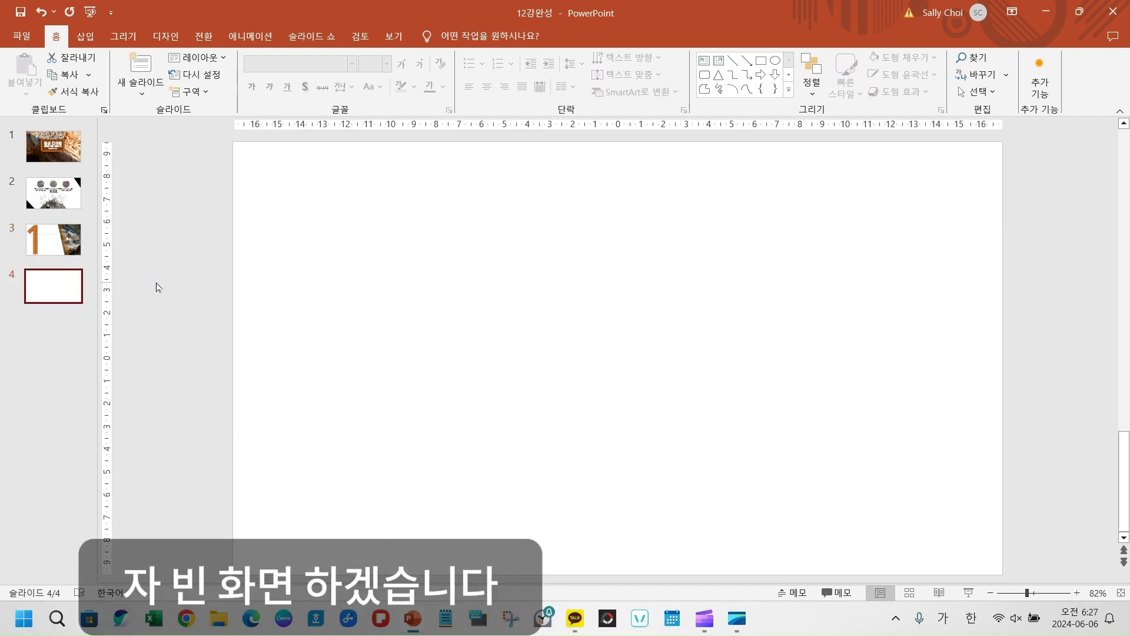
- Review the three existing slides and return to the empty slide 4
left_click(54, 247)
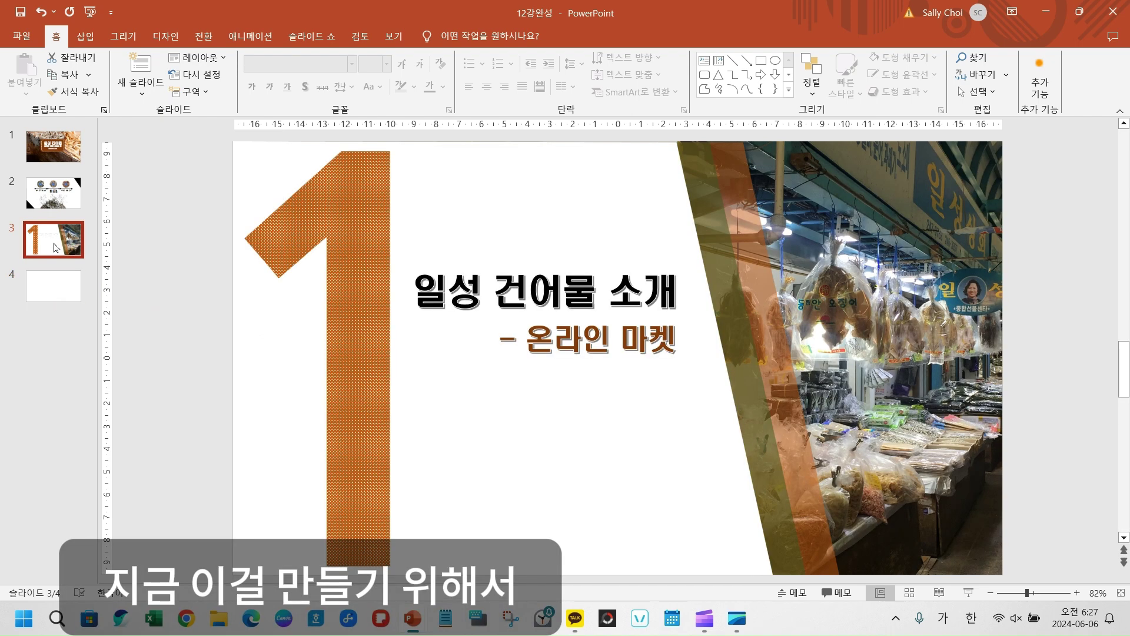
key("Down")
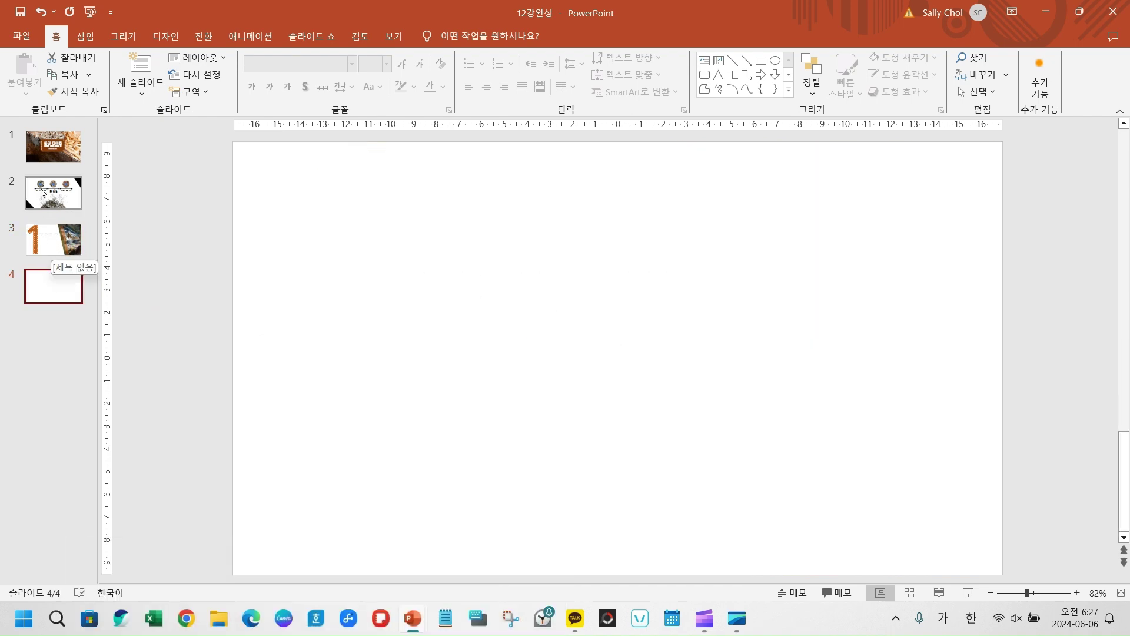
left_click(56, 143)
left_click(42, 190)
left_click(53, 239)
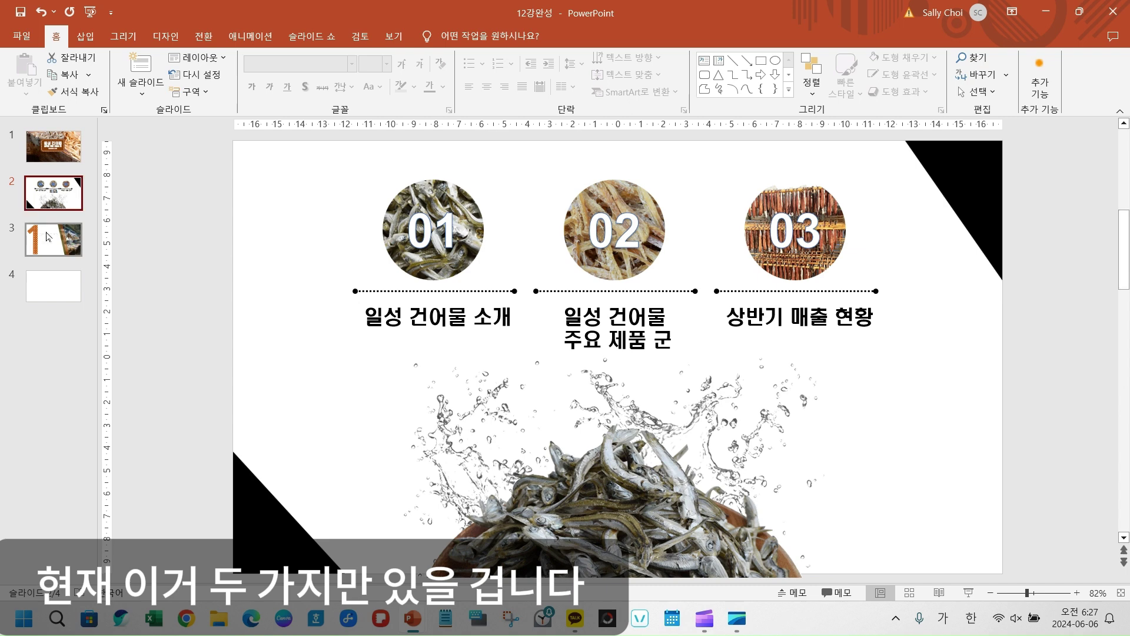
left_click(63, 296)
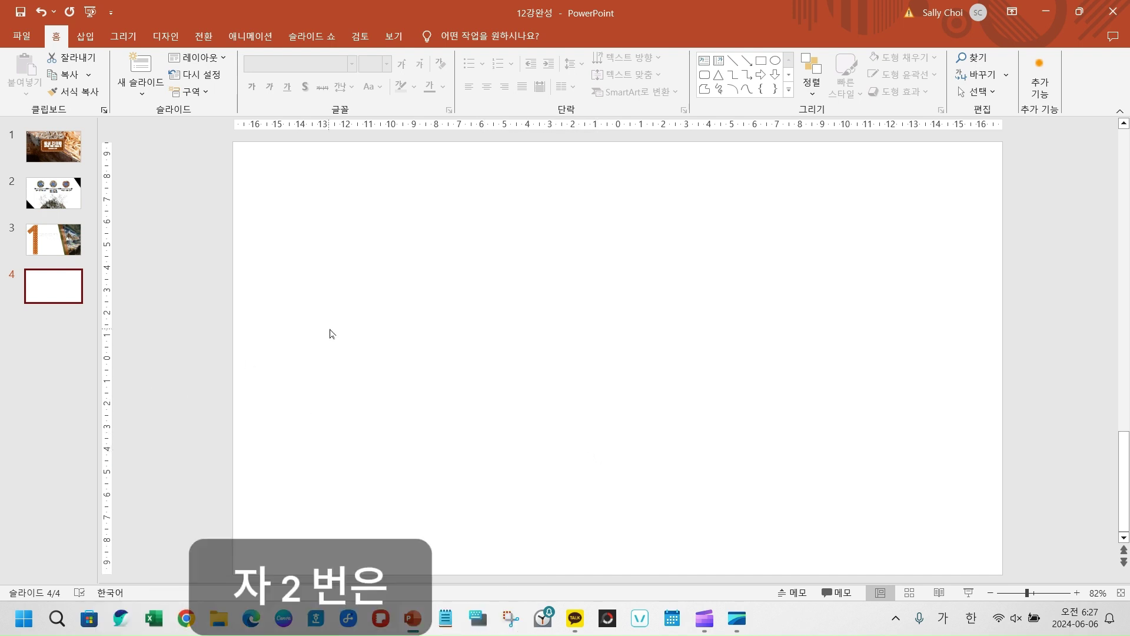
left_click(369, 319)
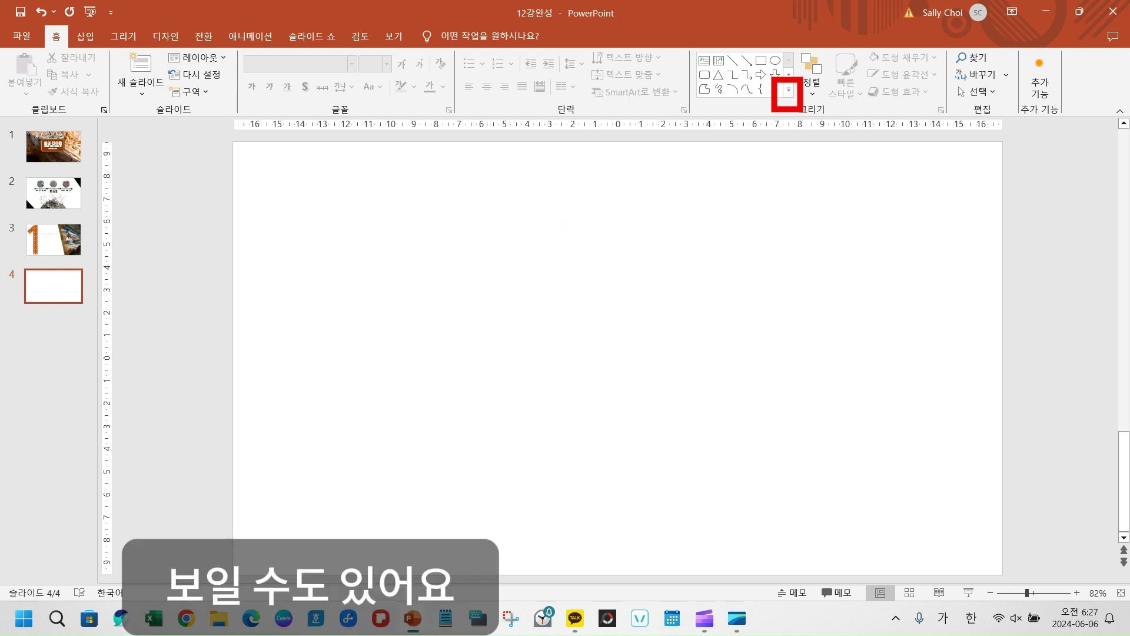
- Draw a trapezoid from slide 4's upper-left corner down to its lower edge, about 19 cm high and 27 cm wide
left_click(86, 35)
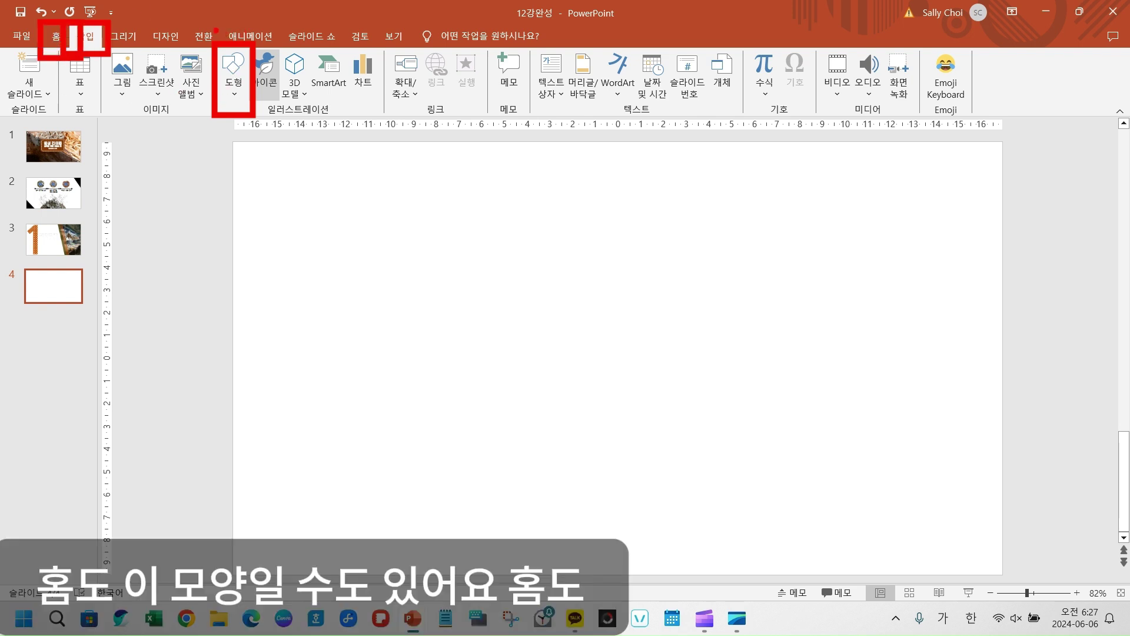
left_click(58, 43)
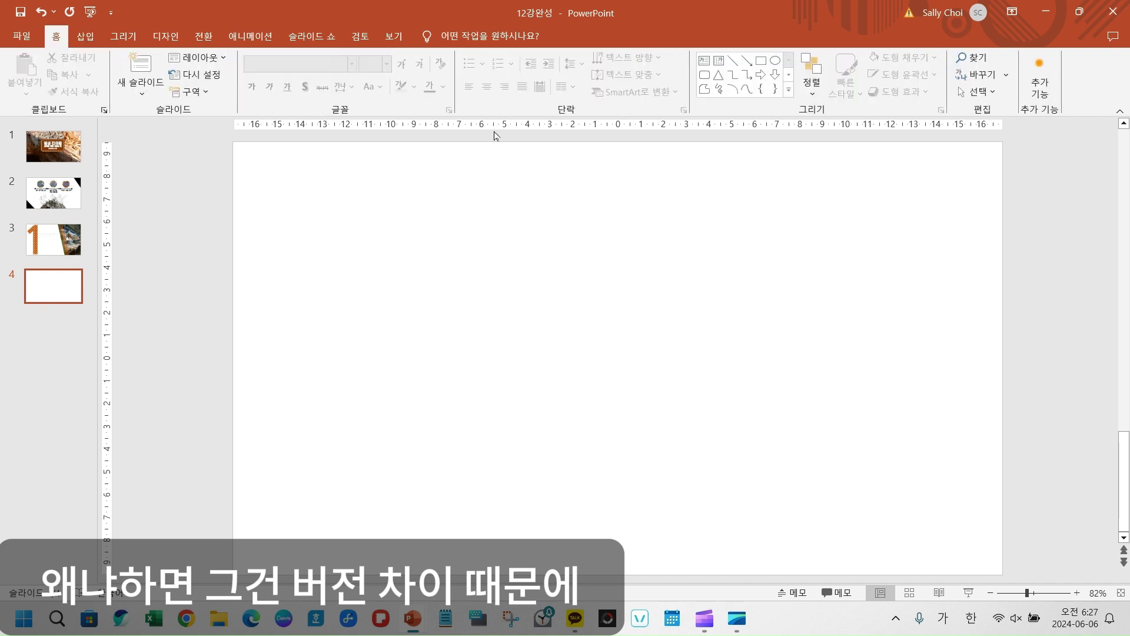
left_click(790, 95)
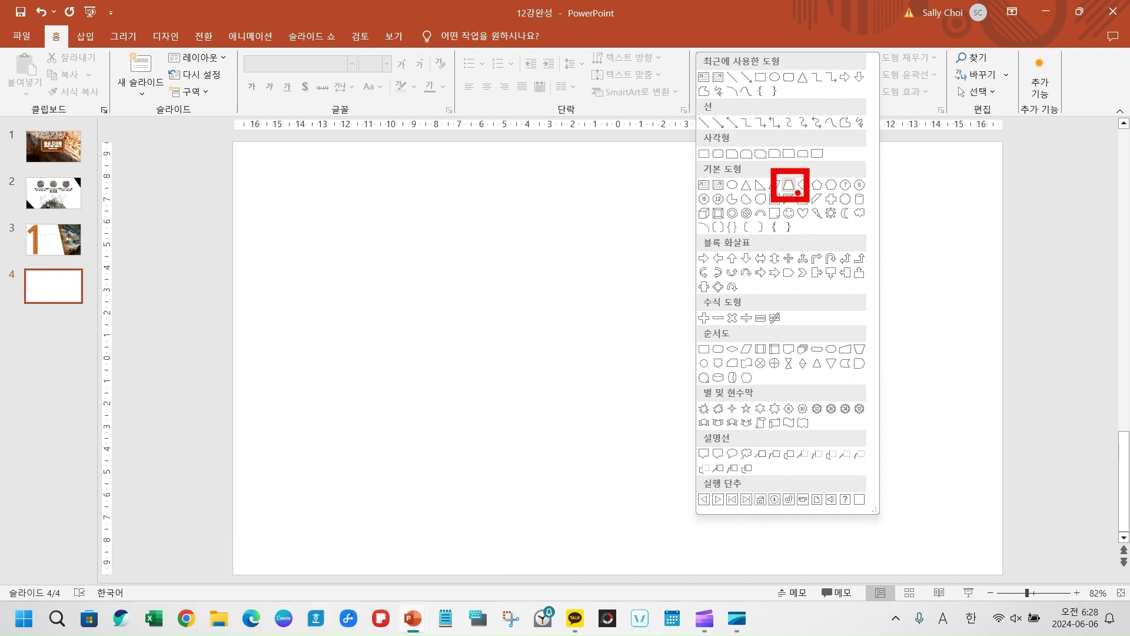
left_click(792, 190)
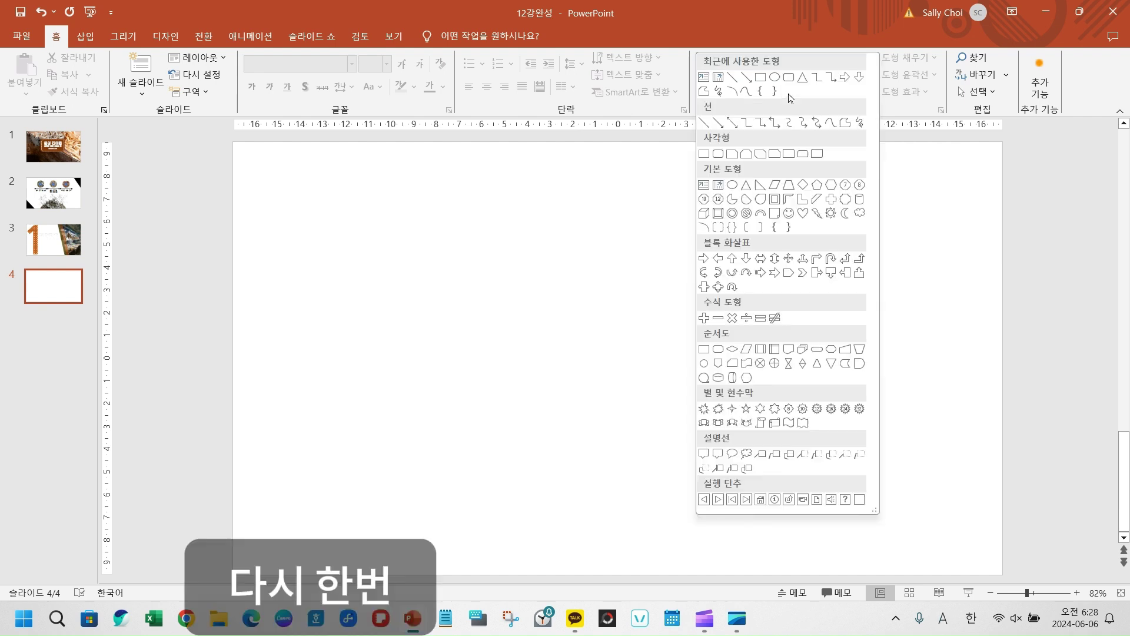
left_click(789, 89)
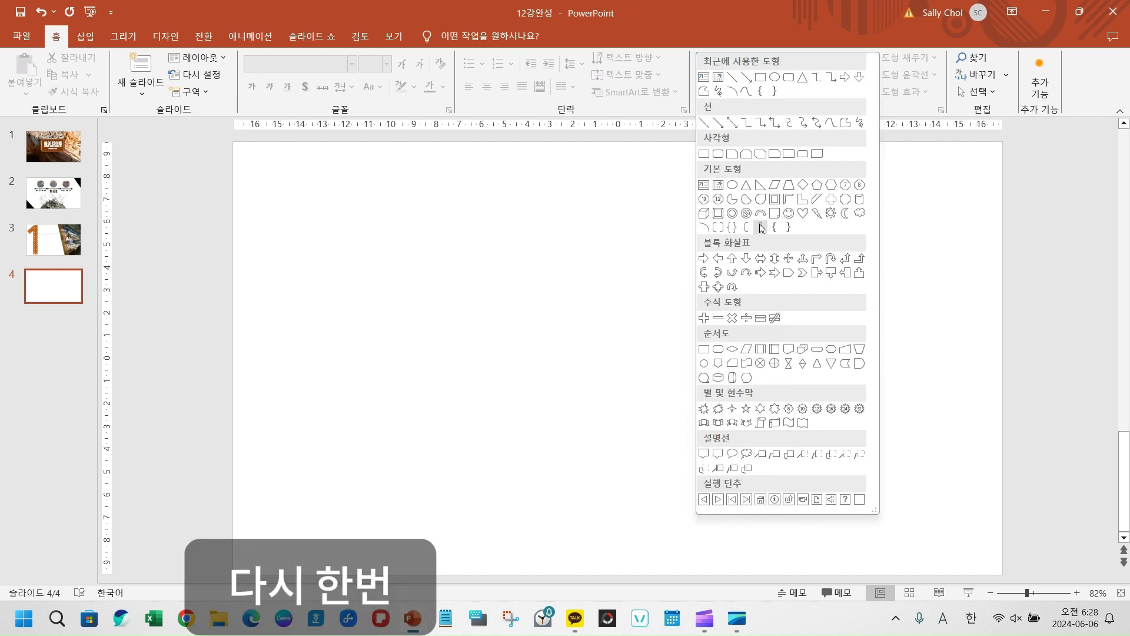
left_click(789, 186)
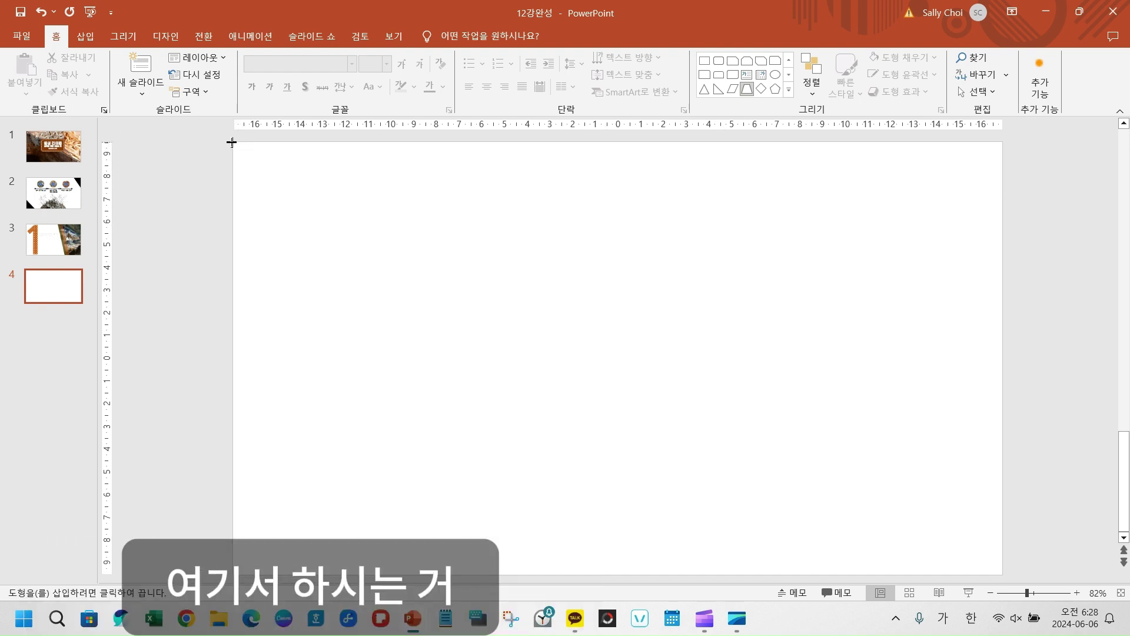
key("ctrl")
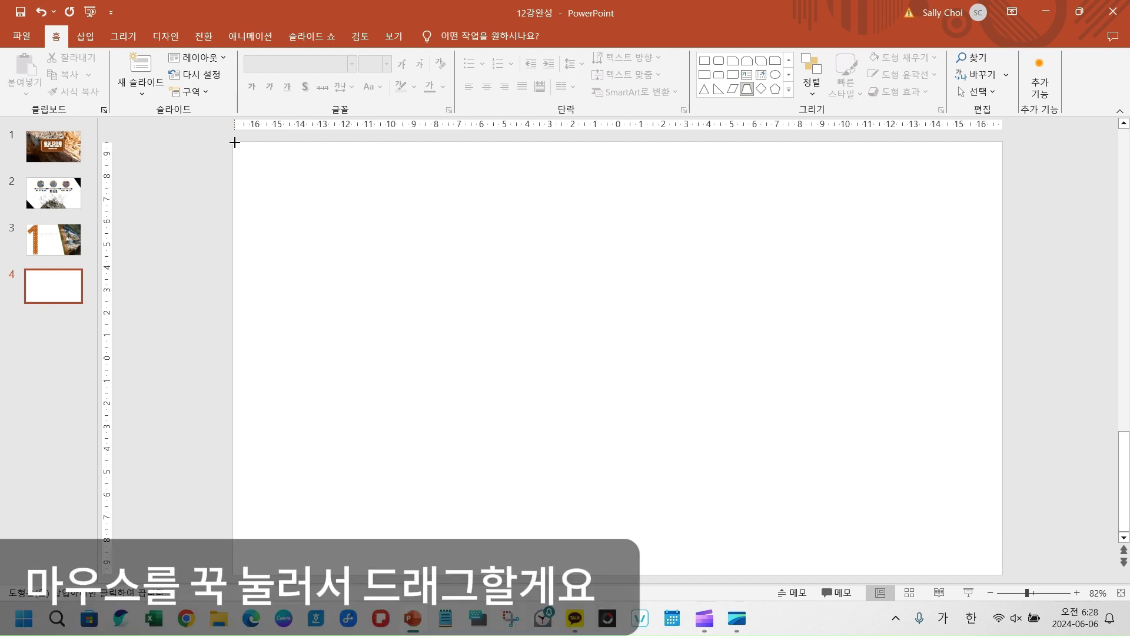
left_click_drag(234, 142, 849, 571)
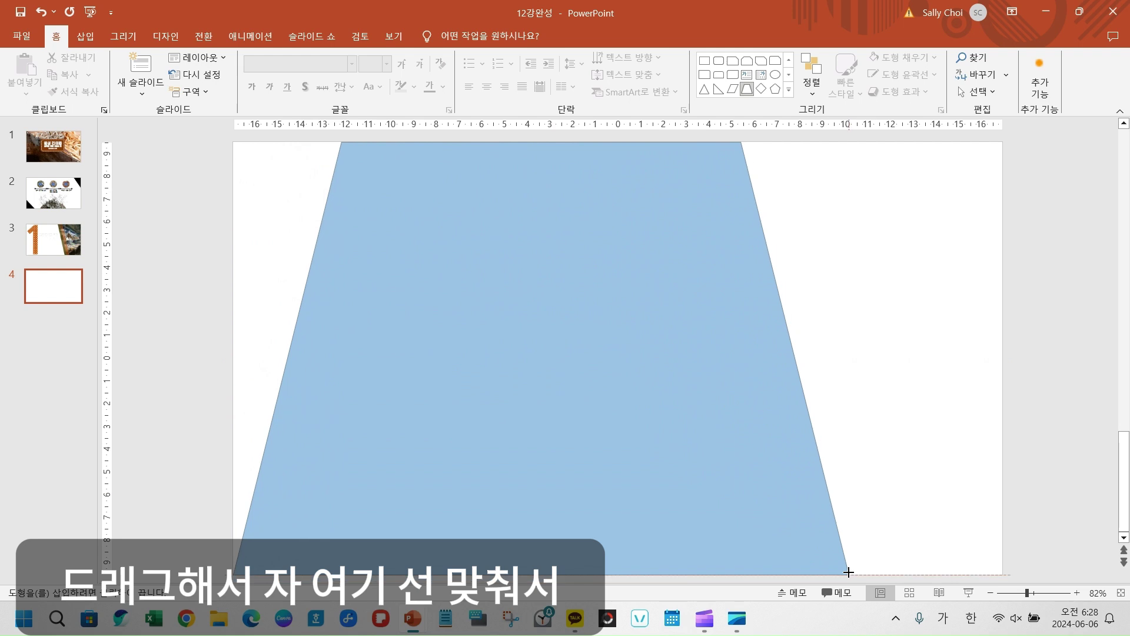
key("ctrl")
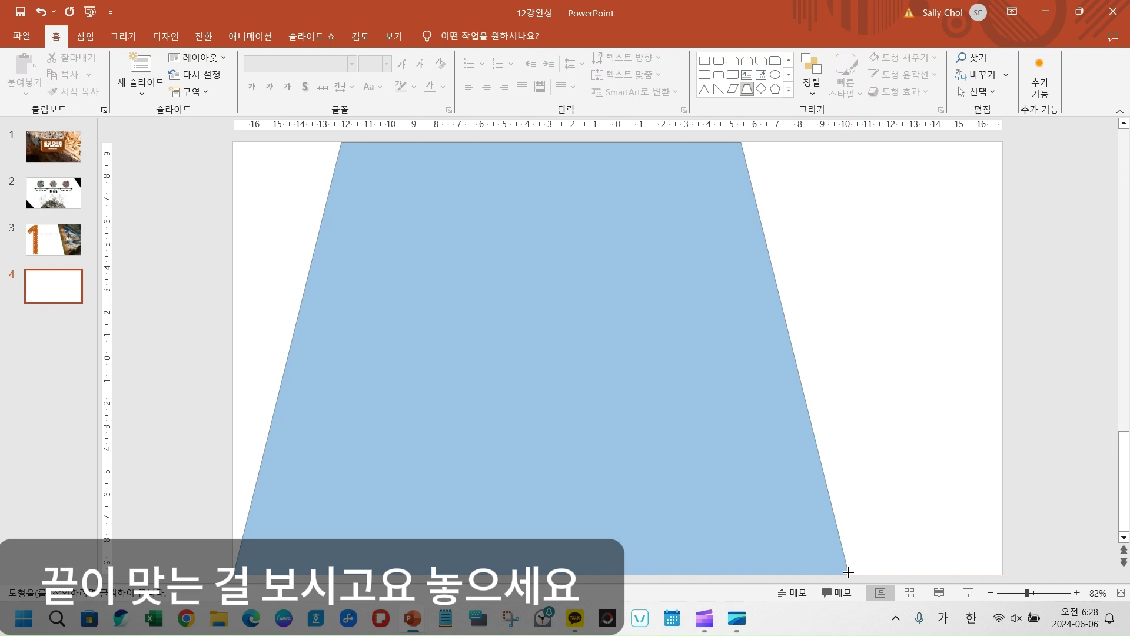
left_click_drag(849, 572, 849, 572)
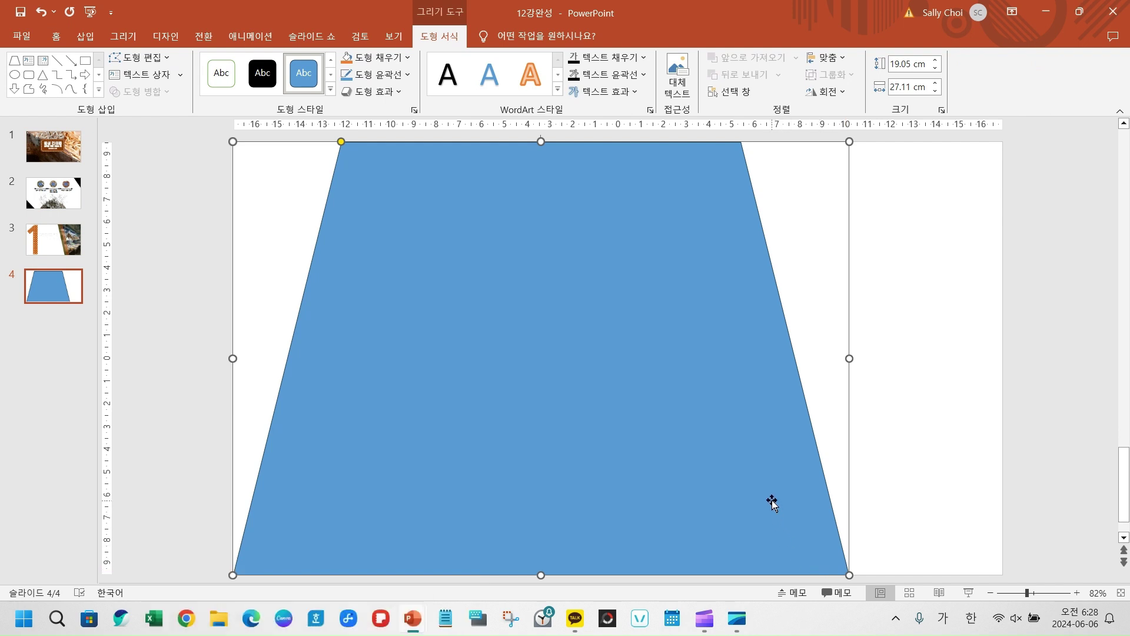
right_click(707, 360)
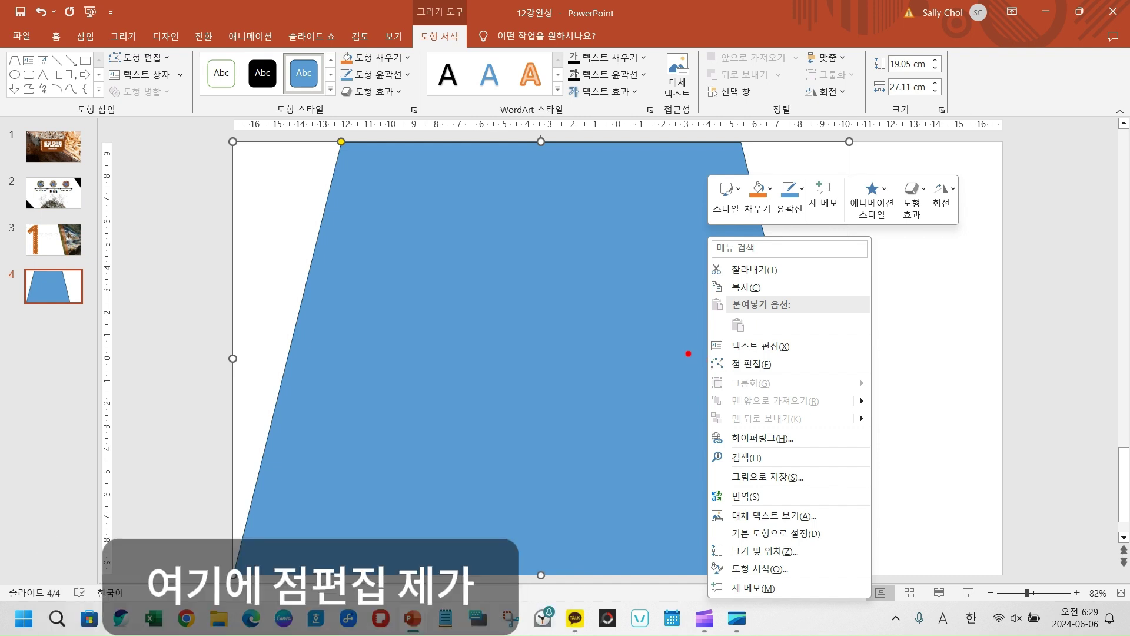
left_click_drag(688, 352, 843, 389)
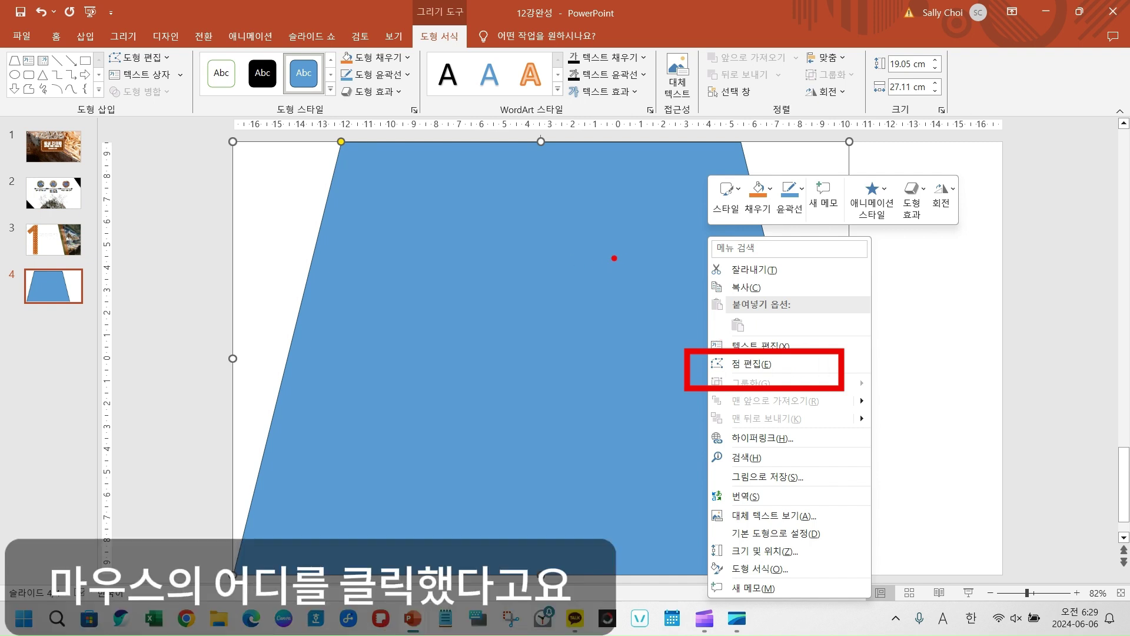
mouse_move(599, 236)
left_mouse_down()
mouse_move(549, 252)
mouse_move(595, 382)
mouse_move(636, 266)
mouse_move(598, 238)
left_mouse_up()
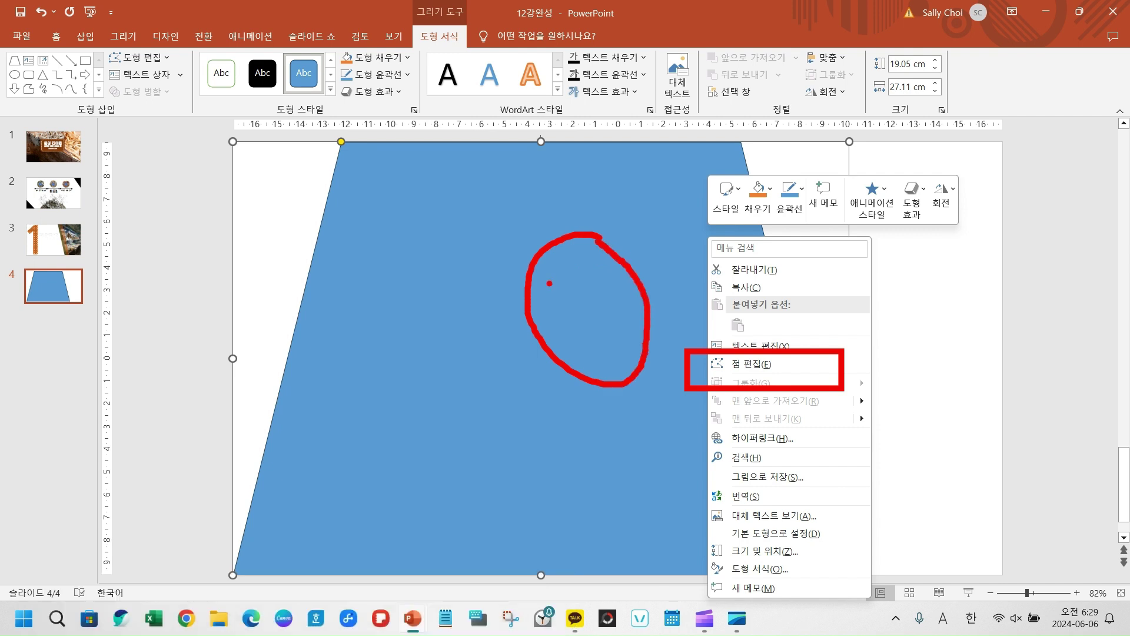
left_click_drag(530, 302, 638, 288)
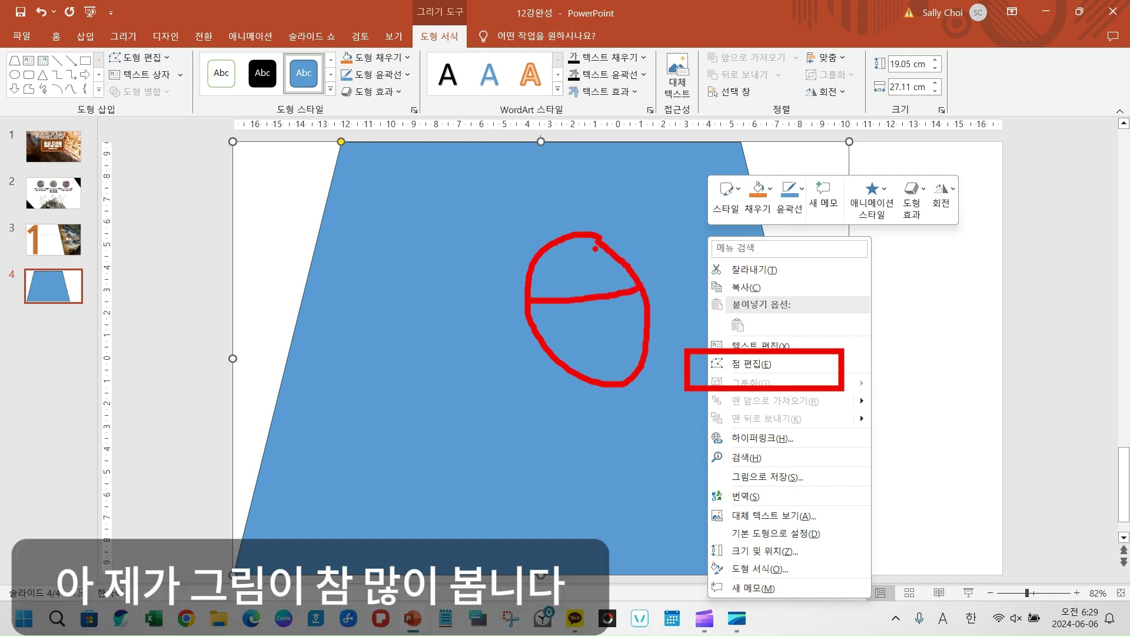
left_click_drag(567, 235, 570, 282)
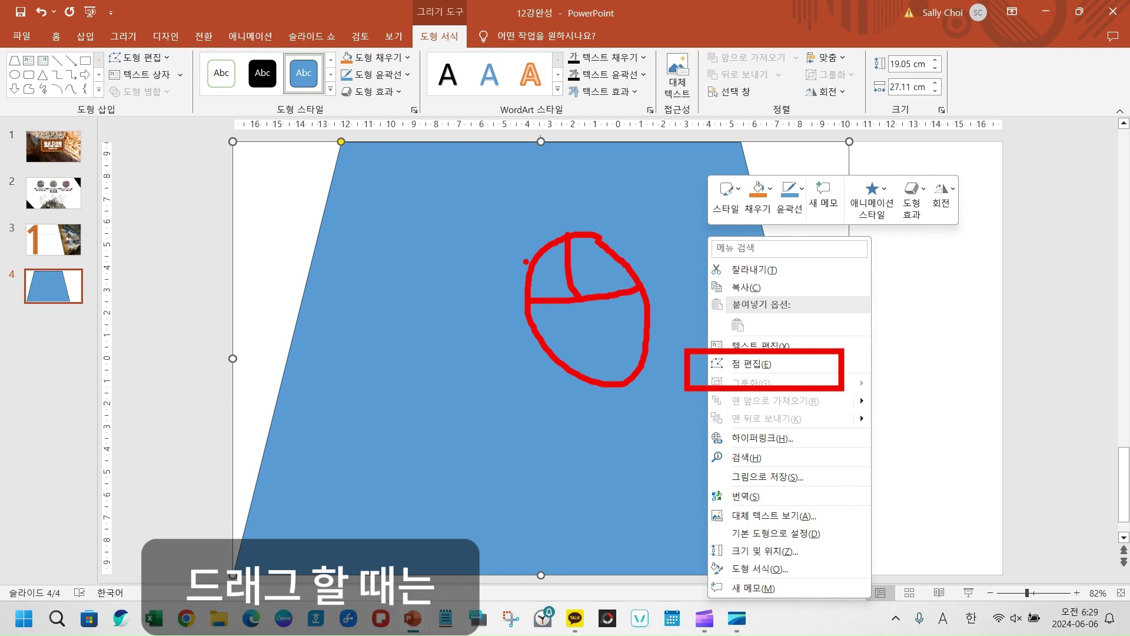
left_click_drag(548, 278, 492, 273)
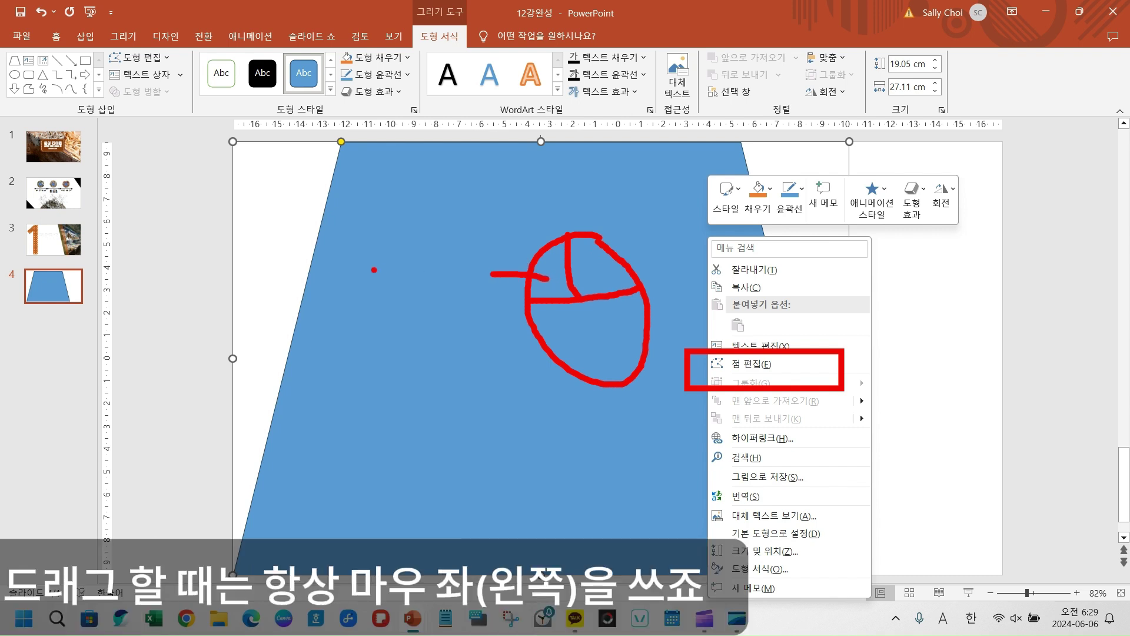
mouse_move(359, 271)
left_mouse_down()
mouse_move(387, 274)
mouse_move(389, 299)
left_mouse_up()
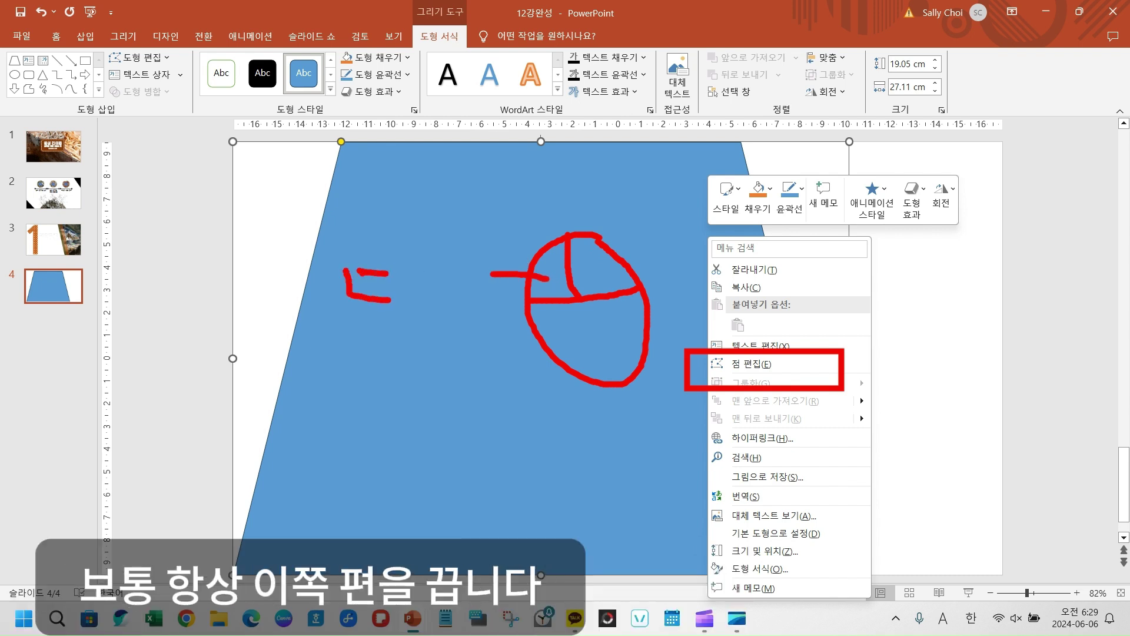
left_click_drag(349, 269, 362, 271)
left_click_drag(343, 319, 406, 330)
left_click(406, 280)
mouse_move(406, 280)
left_mouse_down()
mouse_move(402, 292)
mouse_move(431, 314)
mouse_move(446, 295)
mouse_move(464, 326)
left_mouse_up()
mouse_move(463, 287)
left_mouse_down()
mouse_move(484, 287)
mouse_move(481, 313)
mouse_move(499, 321)
left_mouse_up()
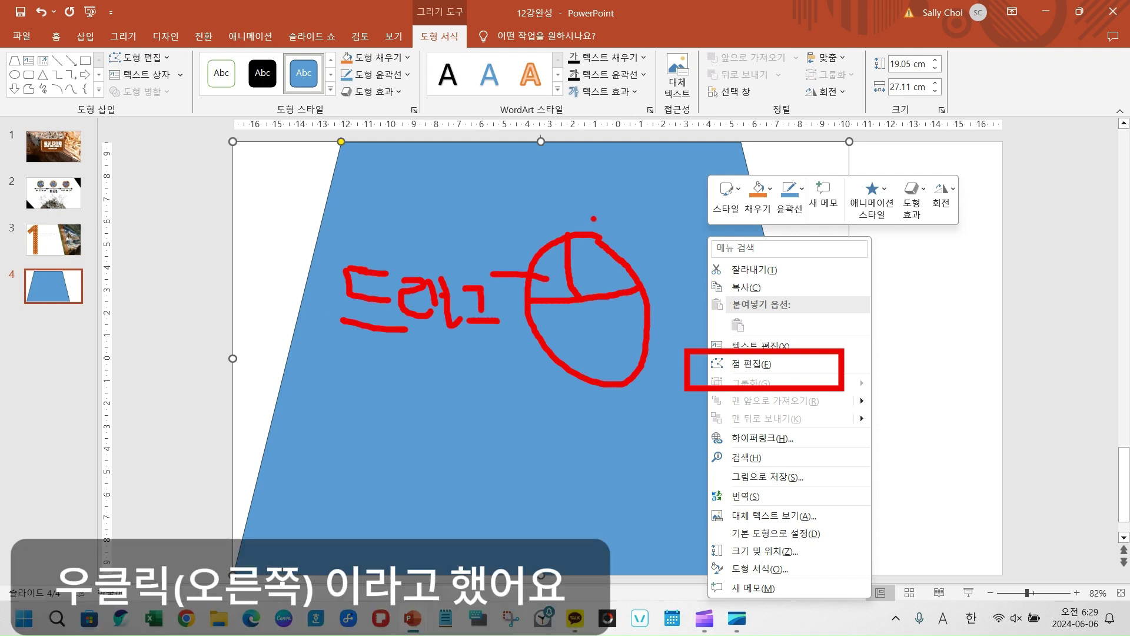
mouse_move(594, 218)
left_mouse_down()
mouse_move(598, 288)
mouse_move(659, 238)
left_mouse_up()
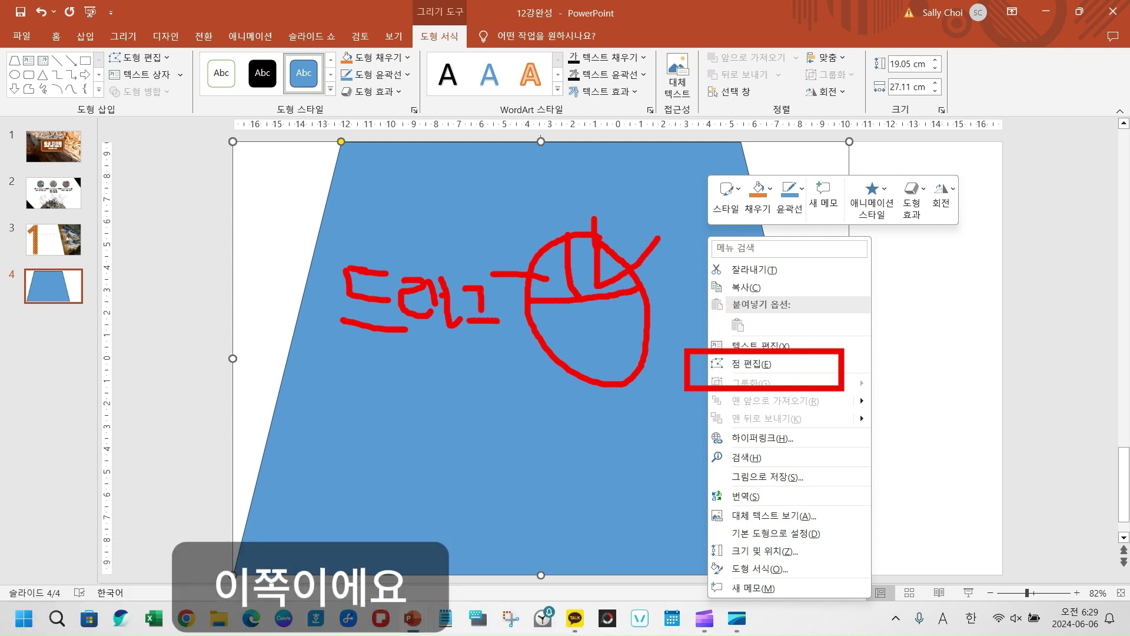
mouse_move(593, 247)
left_mouse_down()
mouse_move(596, 281)
mouse_move(606, 264)
mouse_move(624, 281)
left_mouse_up()
mouse_move(641, 178)
left_mouse_down()
mouse_move(635, 189)
mouse_move(672, 183)
mouse_move(639, 175)
mouse_move(681, 211)
mouse_move(660, 257)
left_mouse_up()
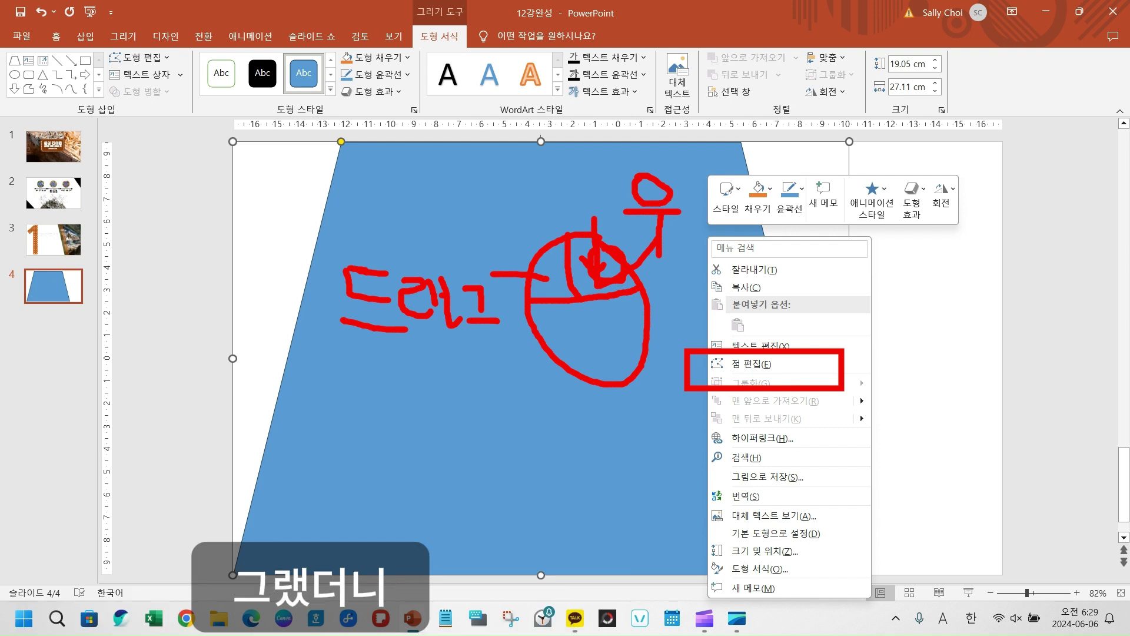
key("Escape")
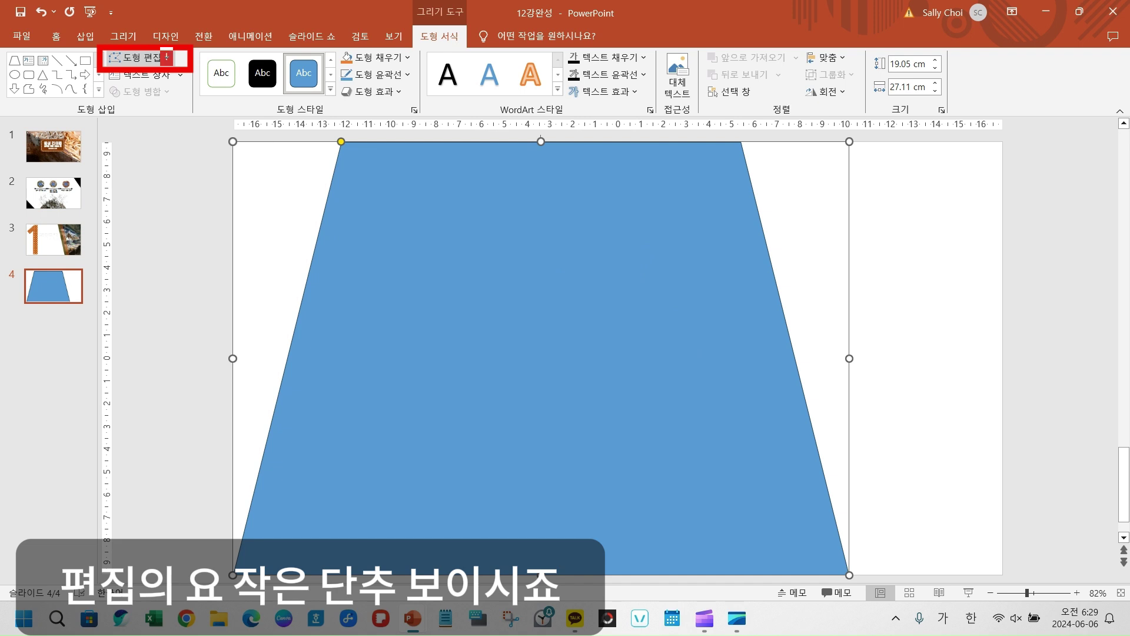
- Edit the trapezoid's points and move its upper-left point horizontally to the slide's upper-left corner, making the left edge vertical
left_click(167, 59)
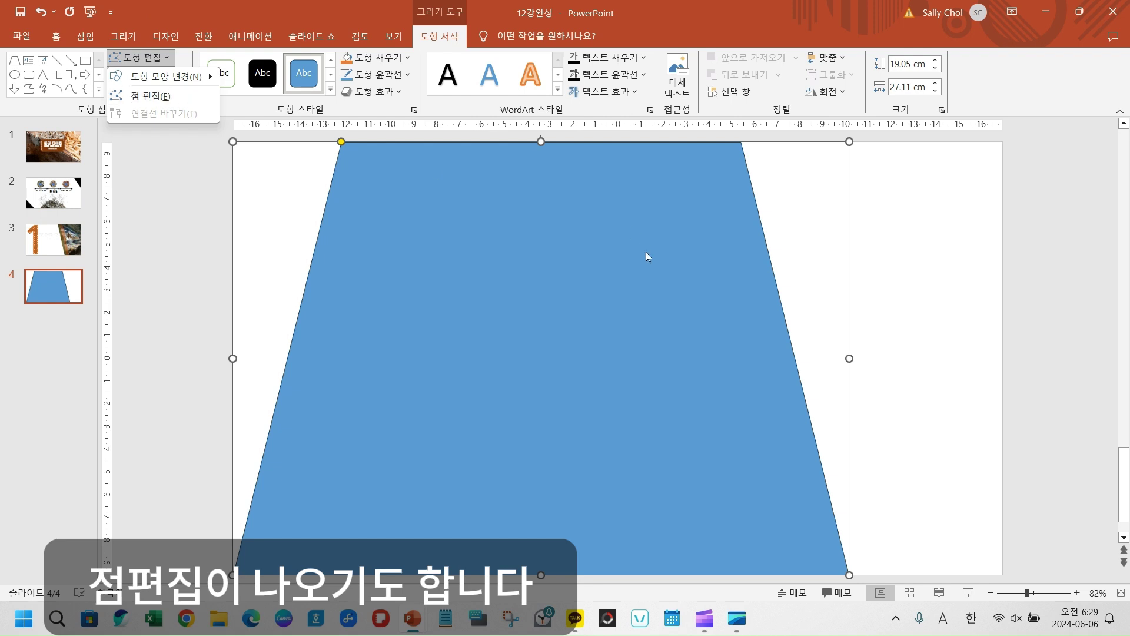
right_click(624, 264)
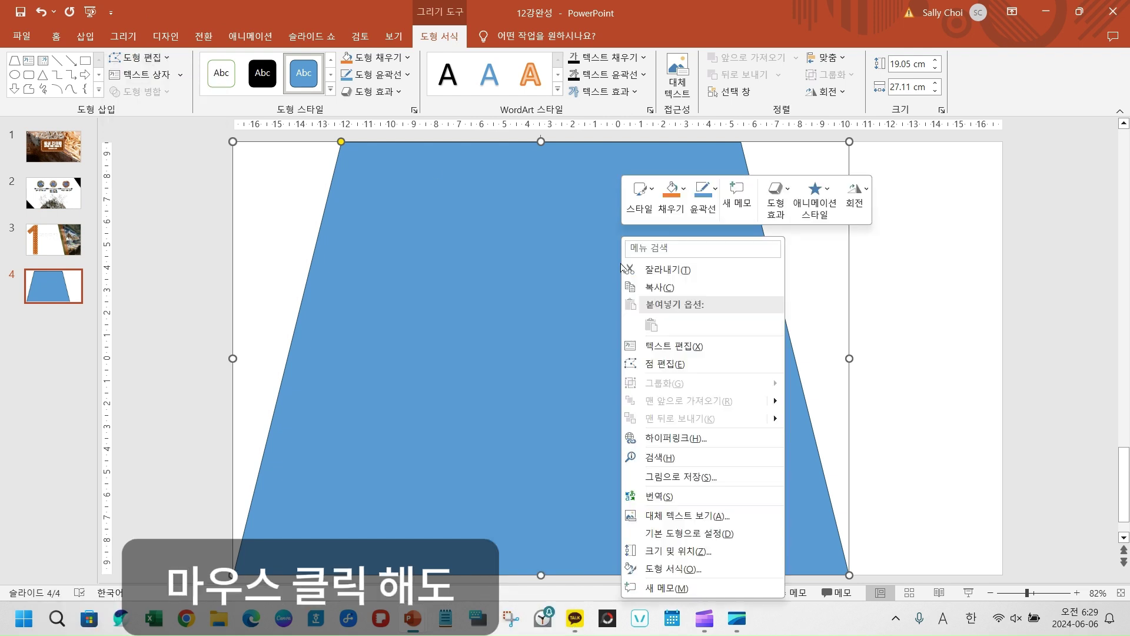
left_click(679, 365)
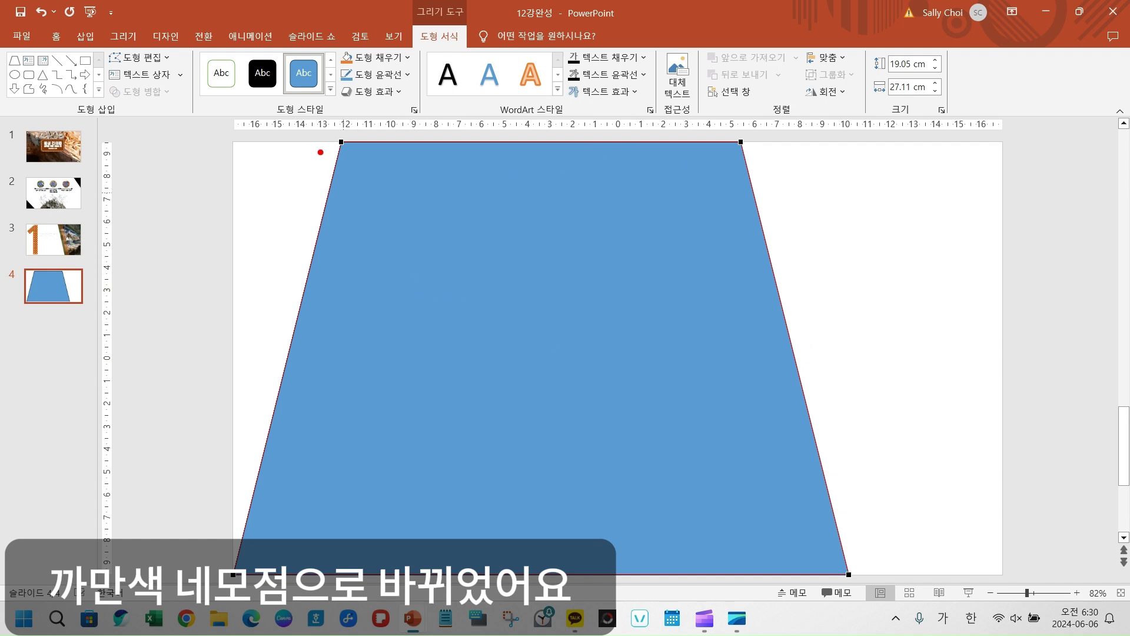
left_click_drag(316, 127, 366, 171)
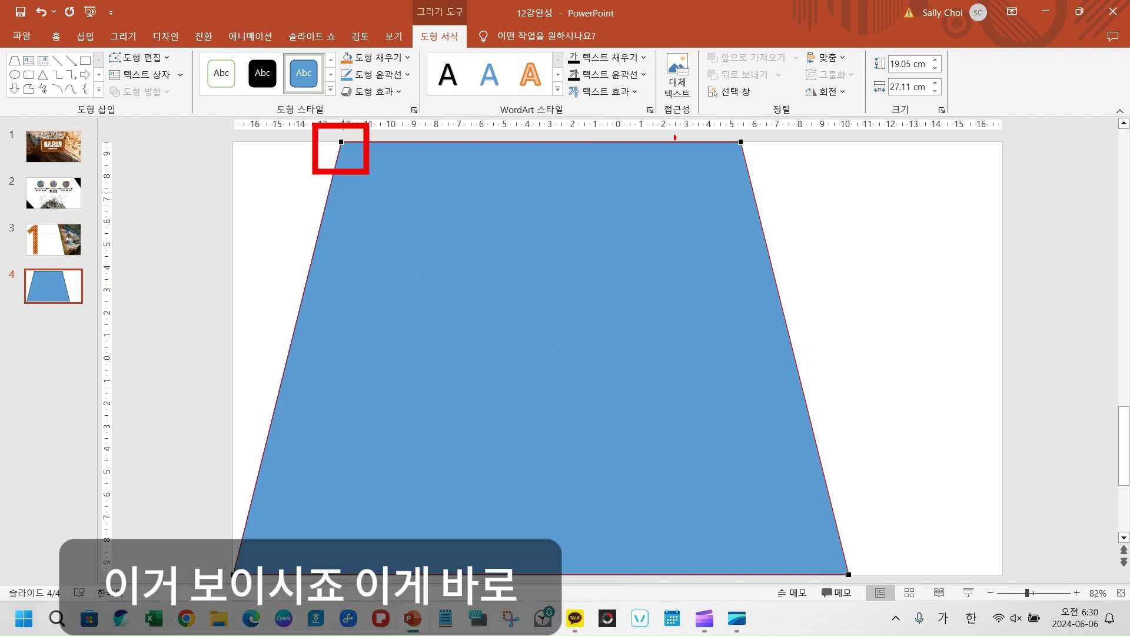
left_click_drag(719, 124, 765, 161)
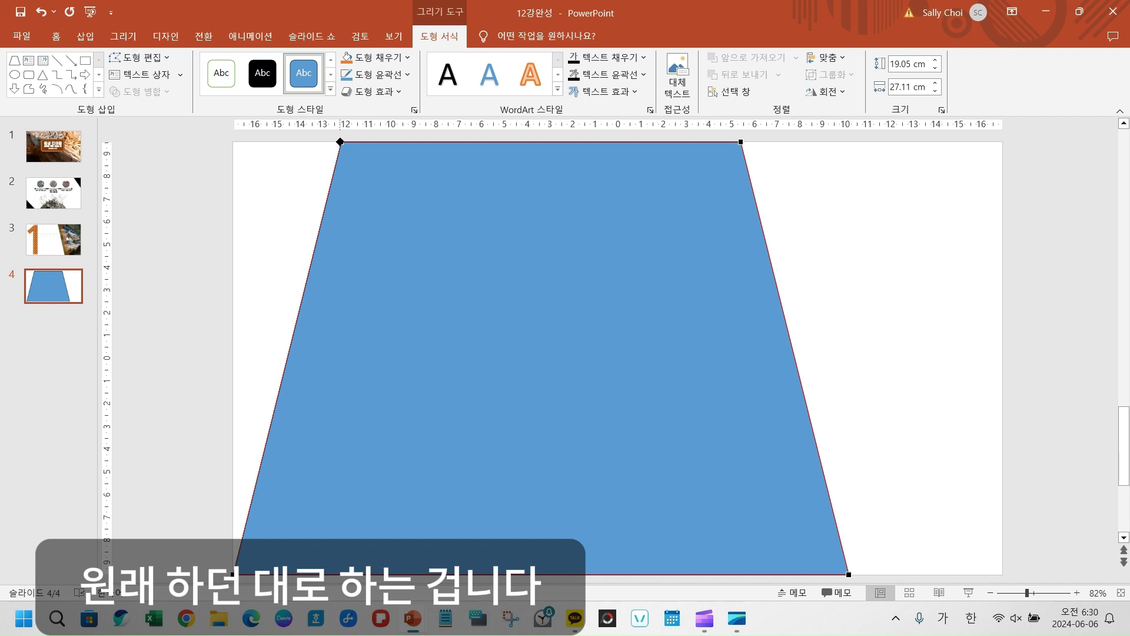
left_click_drag(340, 142, 232, 142)
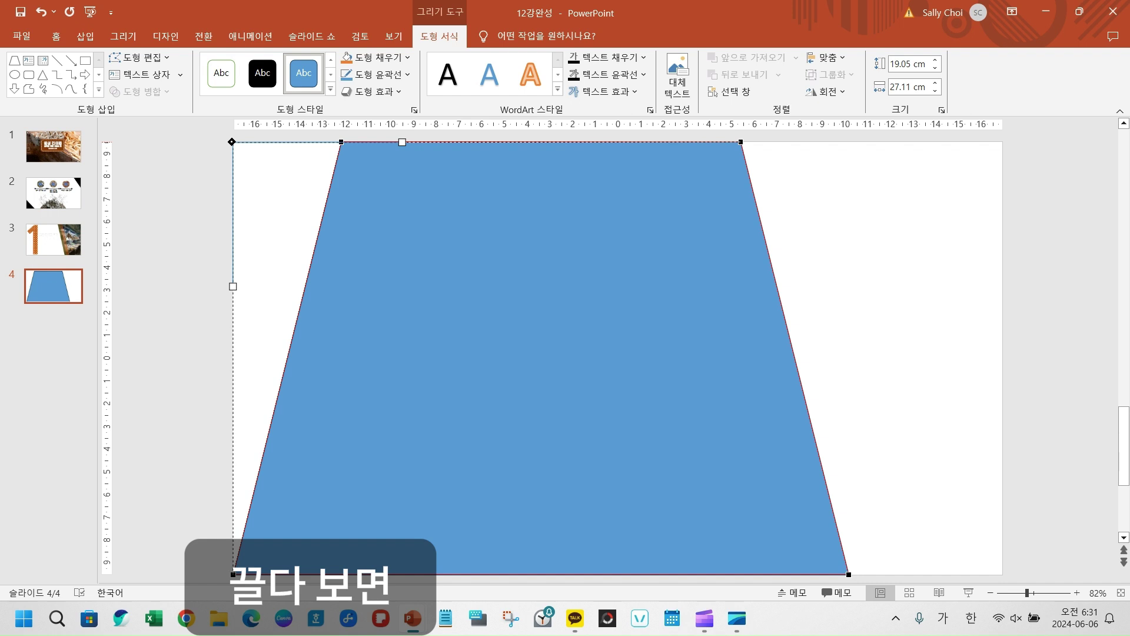
left_click_drag(232, 142, 339, 142)
key("ctrl+z")
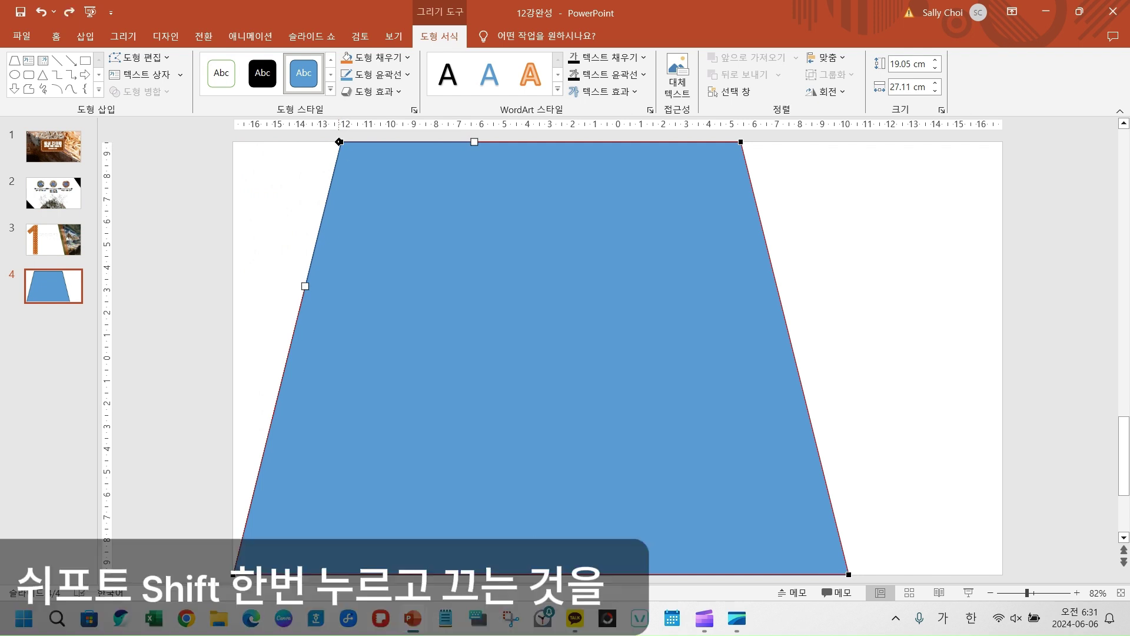
left_click_drag(339, 142, 230, 142)
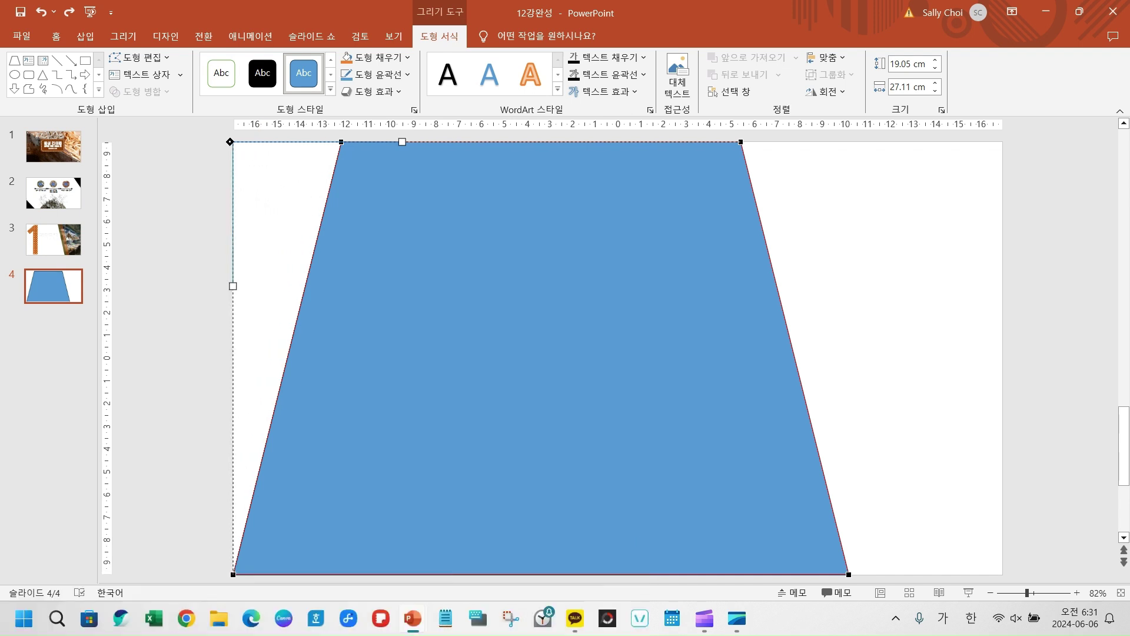
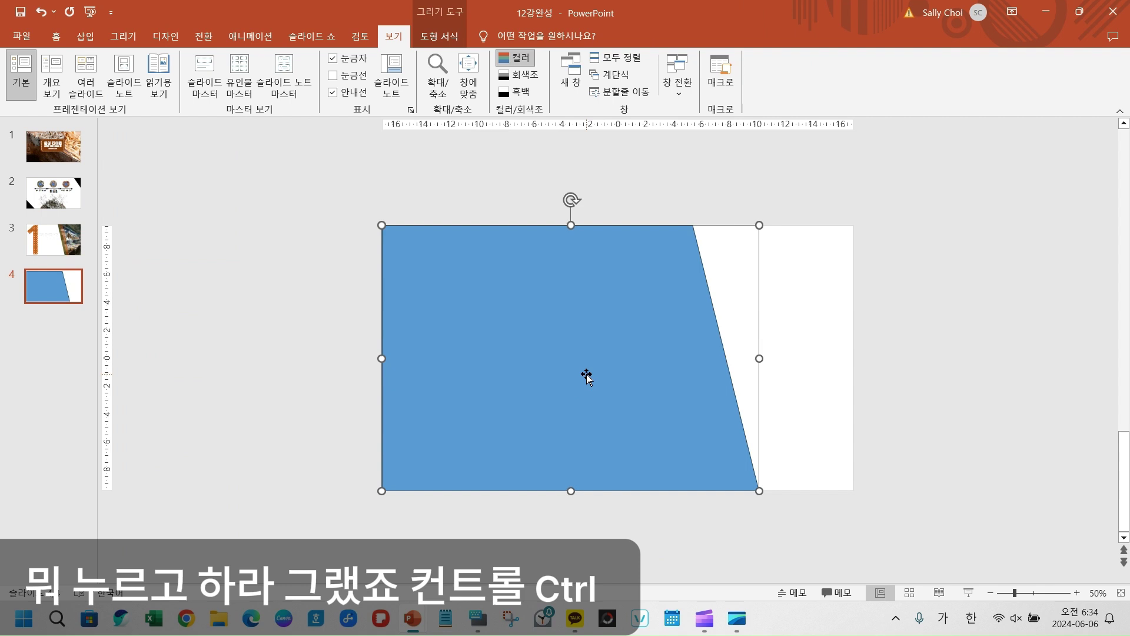
- Duplicate the reshaped trapezoid and place the copy about 2 cm to the left at the same height
key("ctrl+shift")
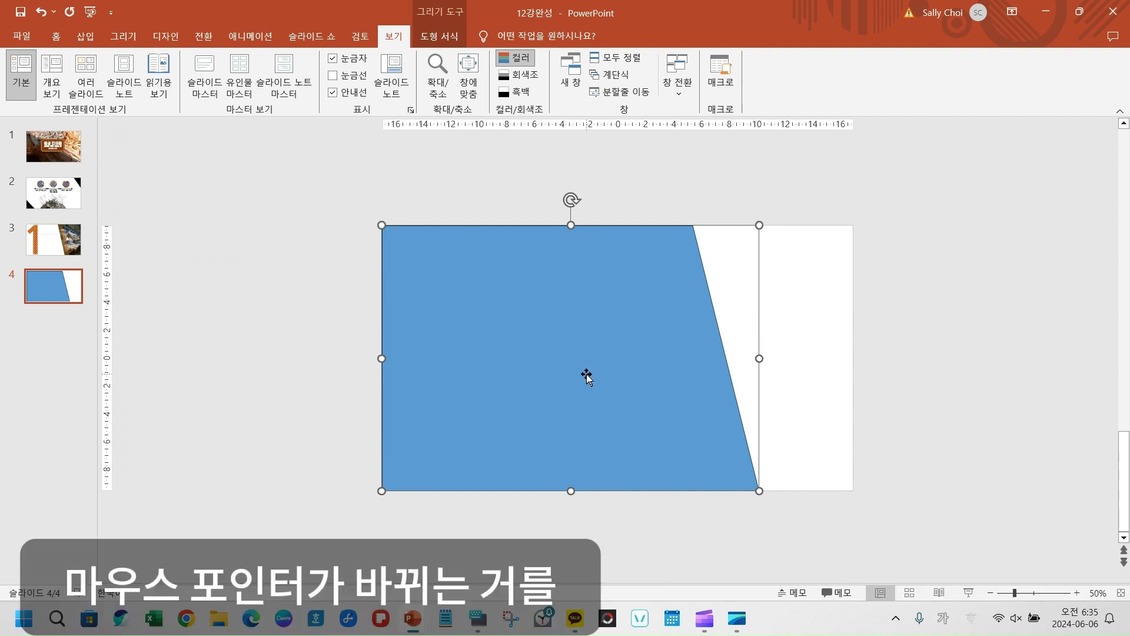
key("ctrl")
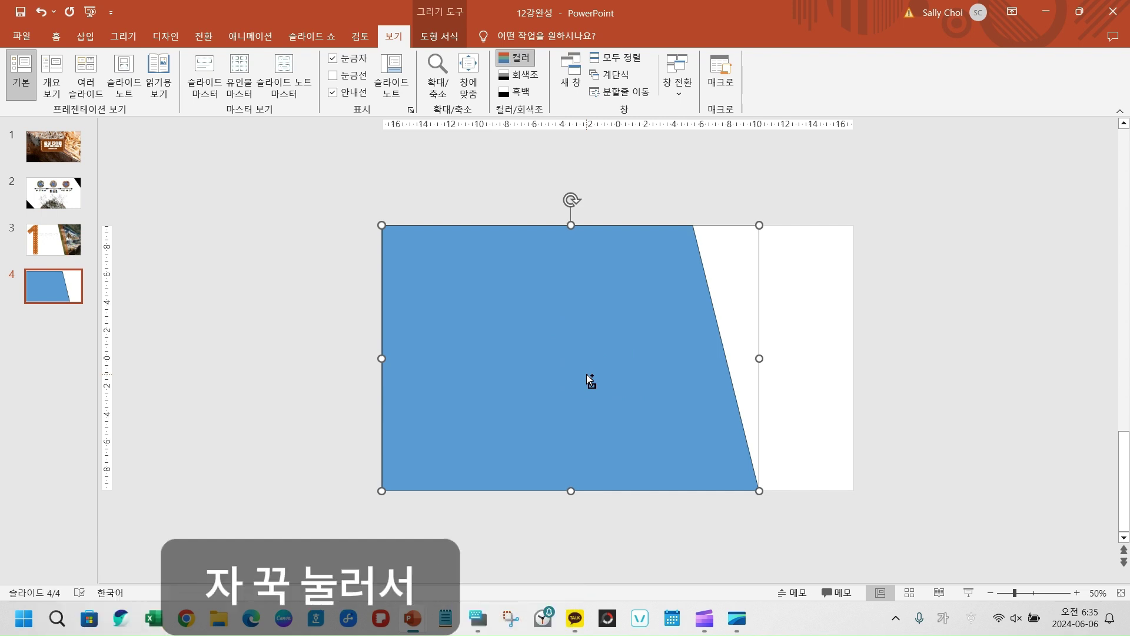
left_click_drag(586, 373, 563, 380)
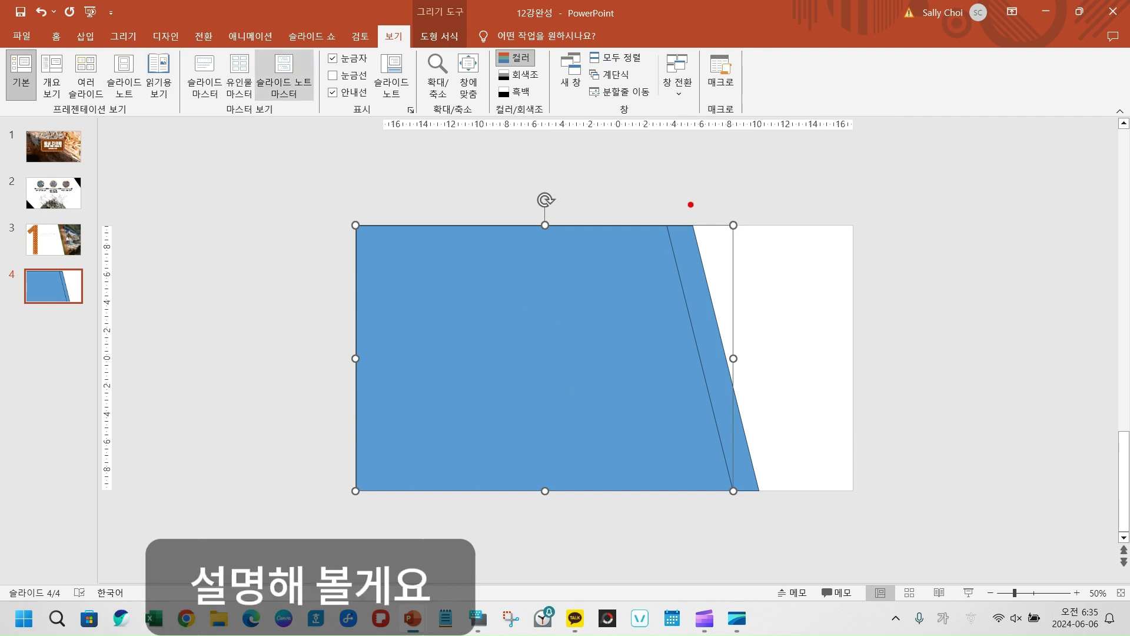
mouse_move(678, 206)
left_mouse_down()
mouse_move(760, 330)
mouse_move(841, 520)
left_mouse_up()
left_click_drag(623, 194, 789, 505)
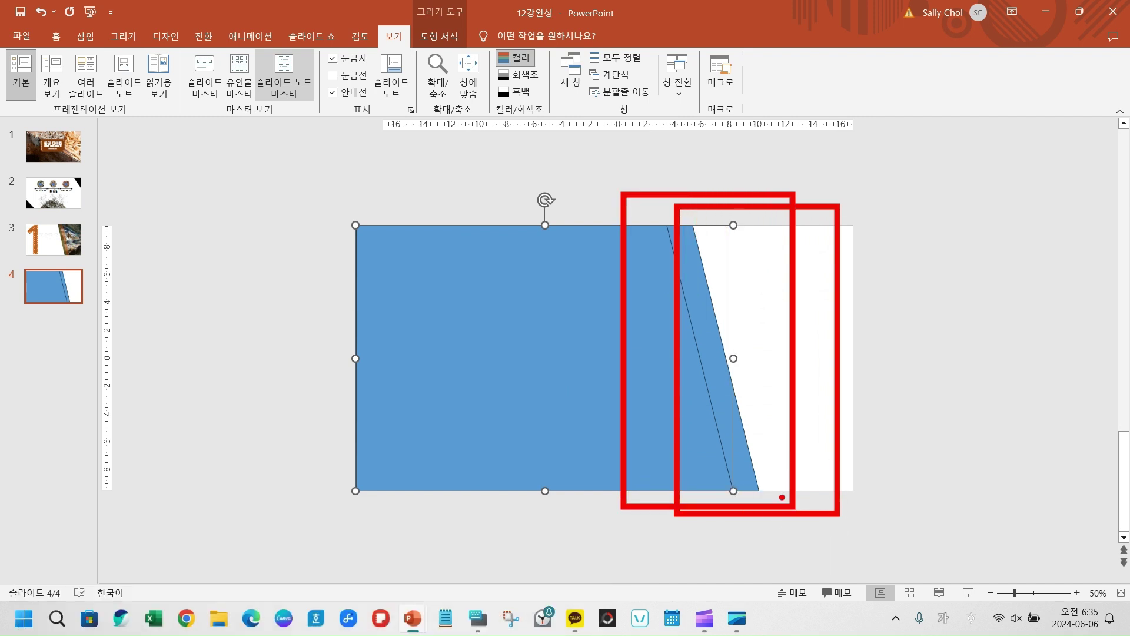
key("ctrl+z")
key("ctrl+z")
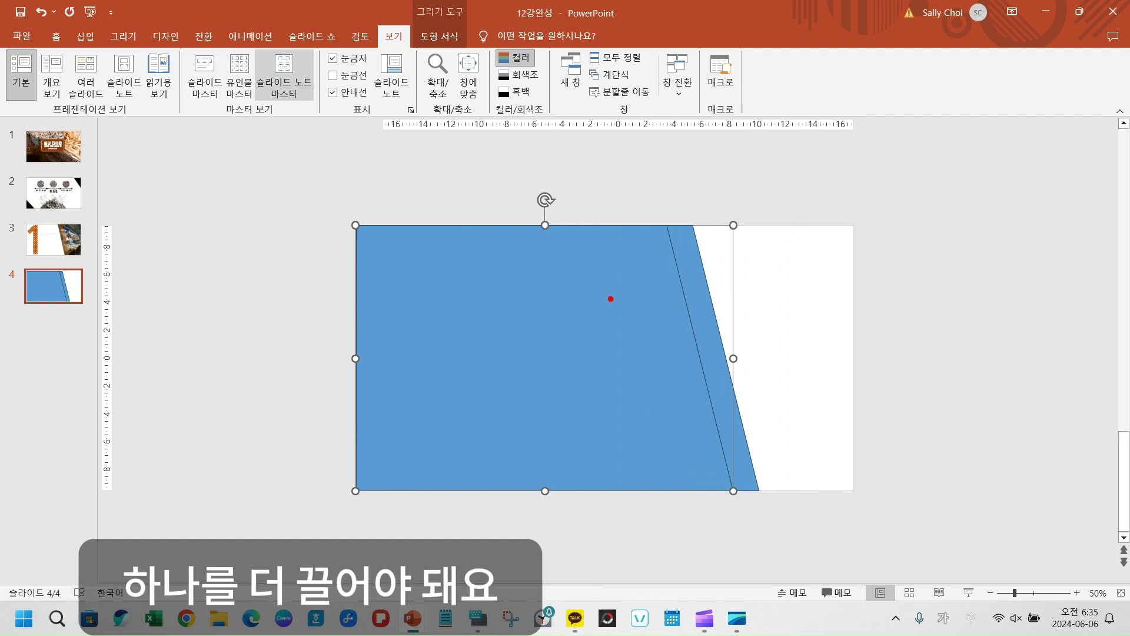
key("Escape")
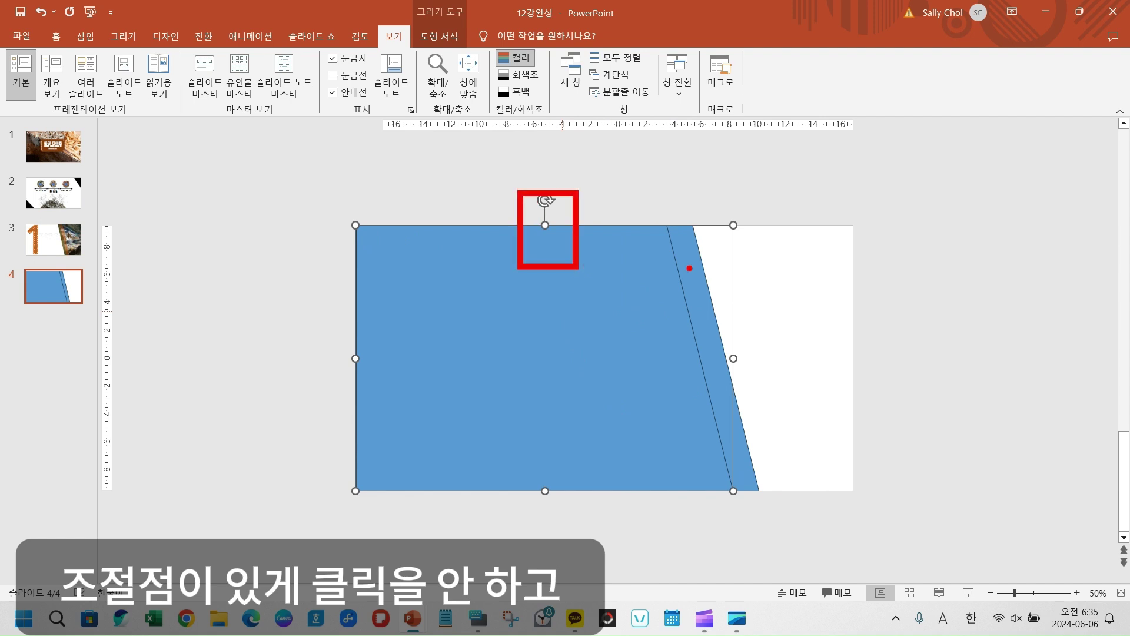
- Duplicate the second shape about 2 cm further left at the same height, matching the spacing between the first two shapes
left_click(802, 298)
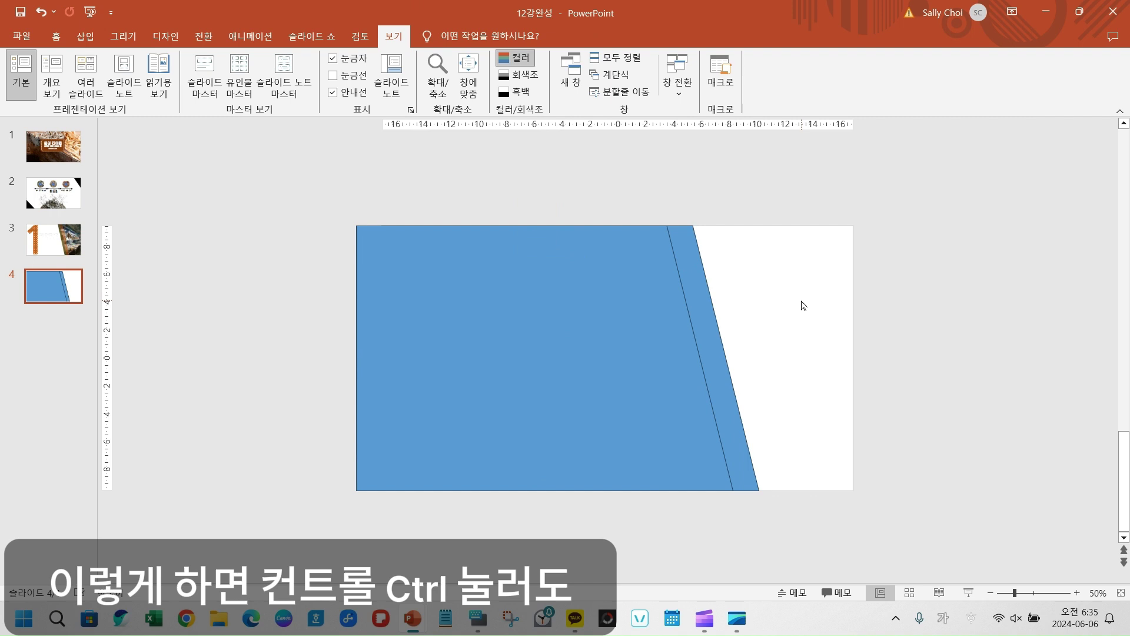
key("ctrl")
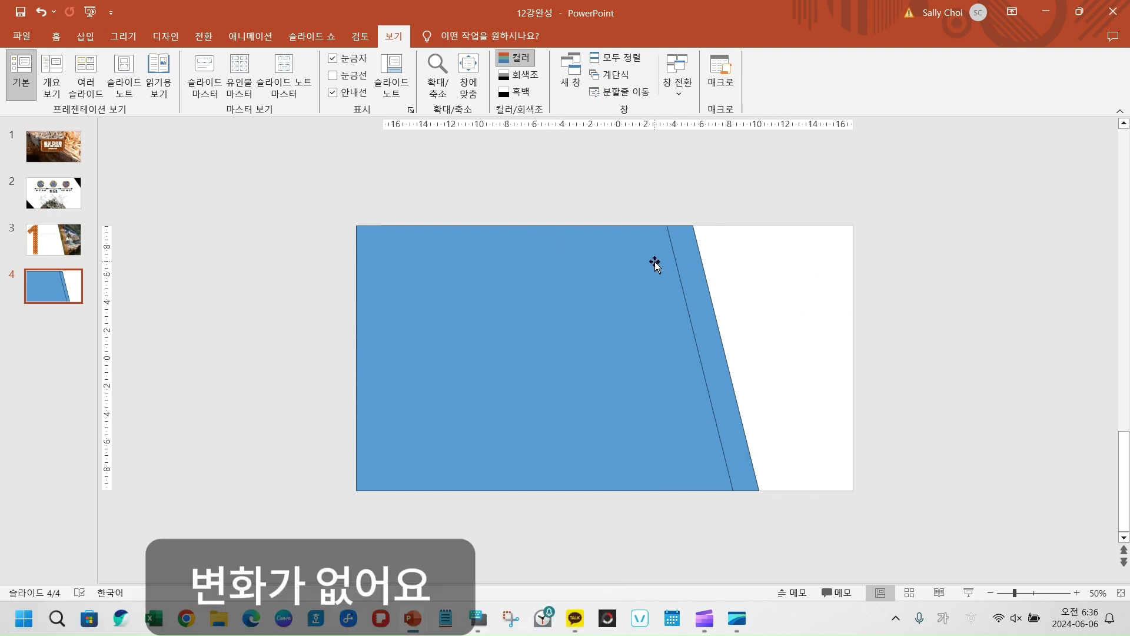
left_click(631, 263)
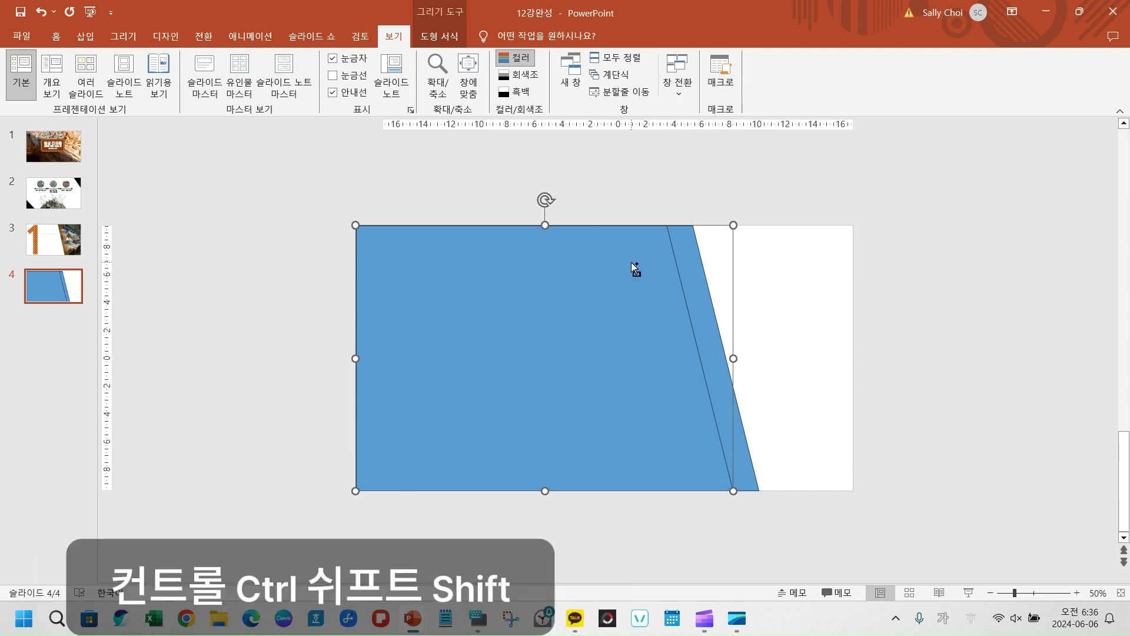
left_click_drag(632, 264, 604, 266)
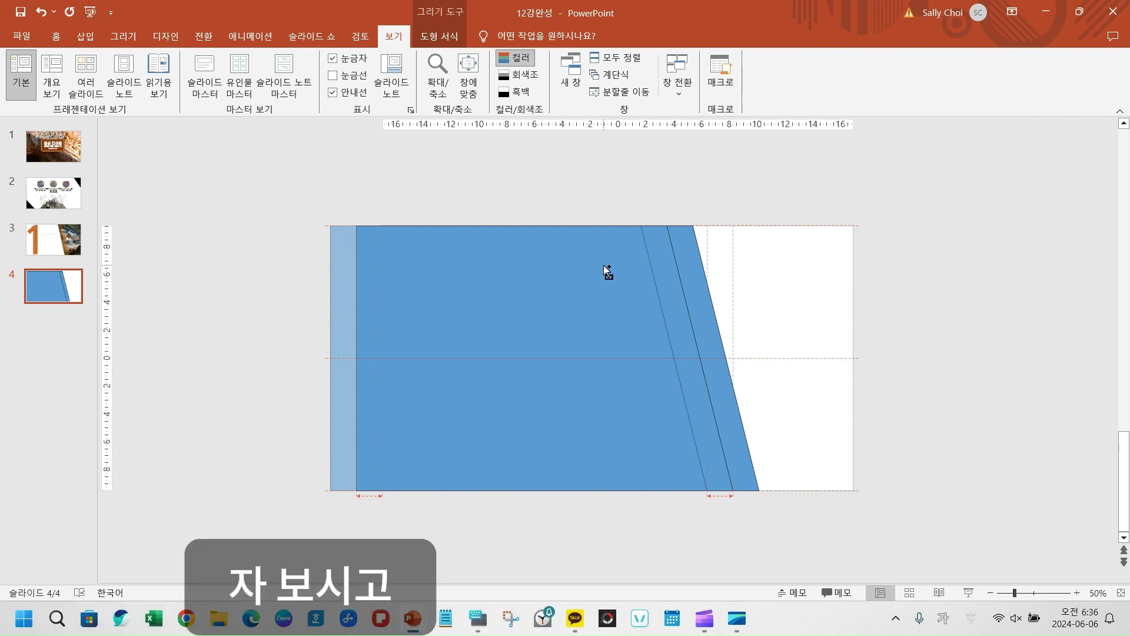
left_click_drag(608, 272, 607, 271)
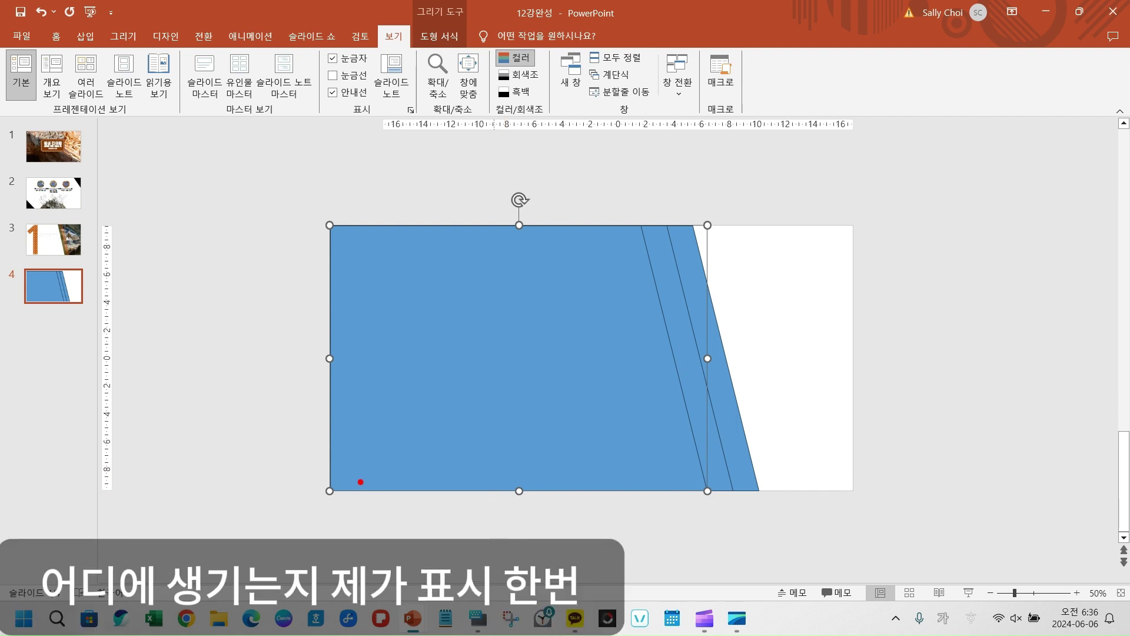
mouse_move(309, 478)
left_mouse_down()
mouse_move(322, 498)
mouse_move(375, 512)
left_mouse_up()
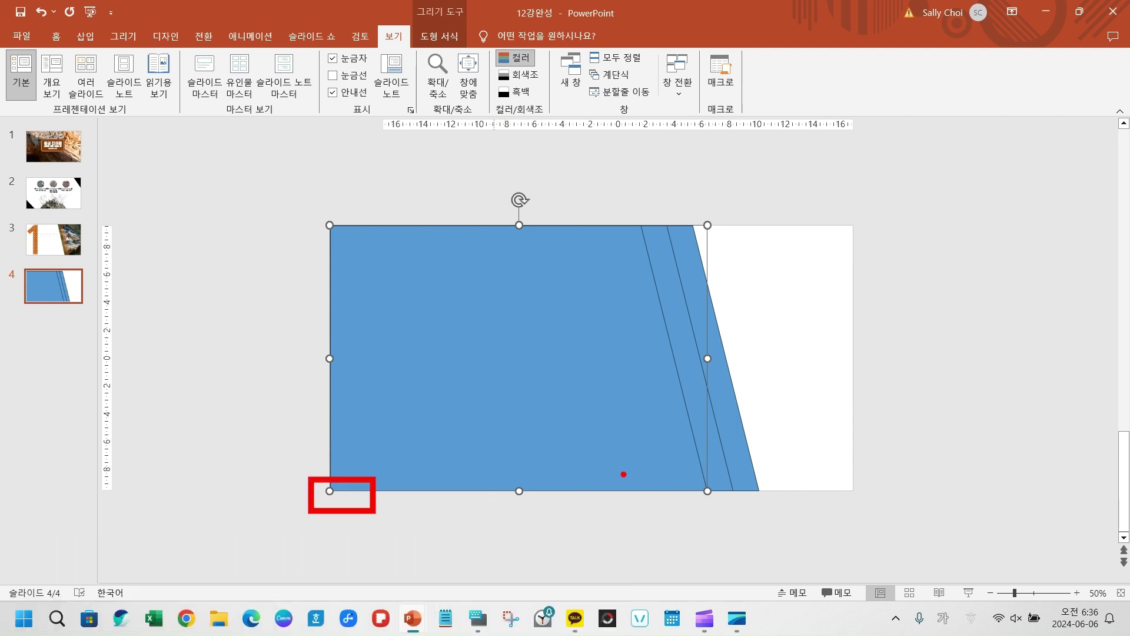
mouse_move(650, 479)
left_mouse_down()
mouse_move(723, 514)
mouse_move(689, 501)
mouse_move(704, 493)
mouse_move(668, 492)
left_mouse_up()
key("Escape")
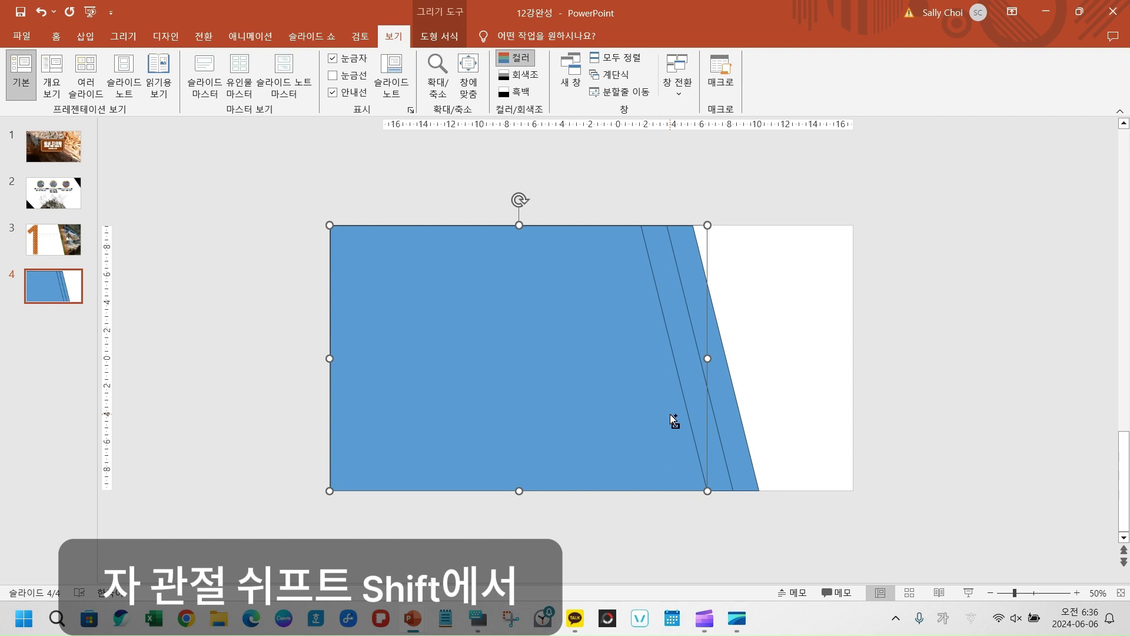
- Place a fourth equally spaced copy to the left of the third shape and delete it
left_click_drag(671, 415, 645, 416)
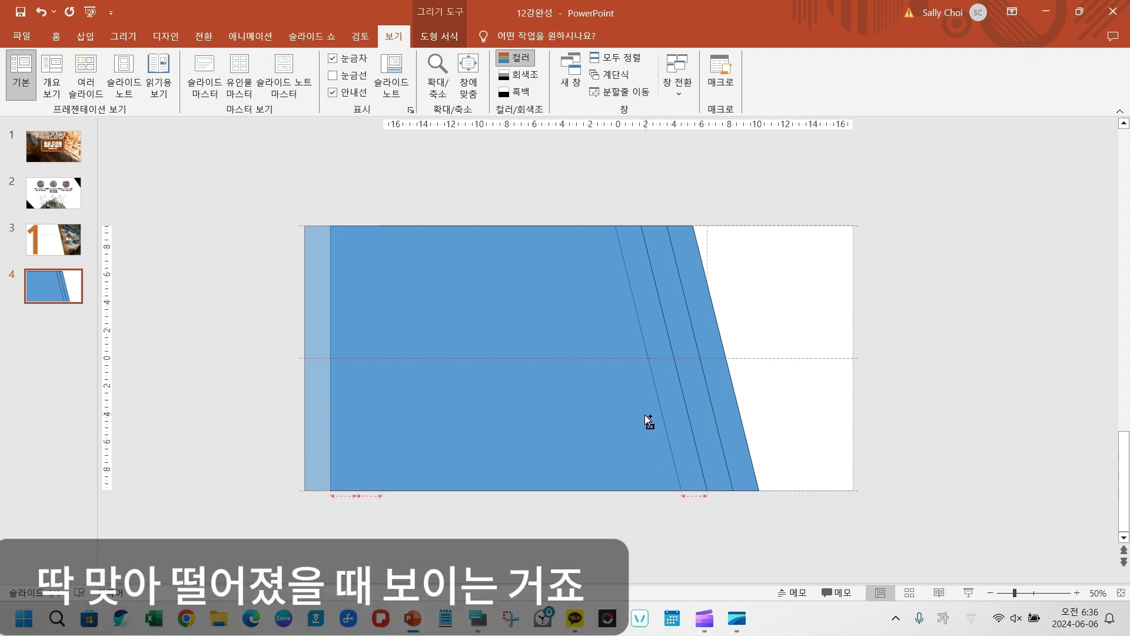
mouse_move(645, 415)
left_mouse_down()
mouse_move(631, 415)
mouse_move(645, 417)
left_mouse_up()
key("Delete")
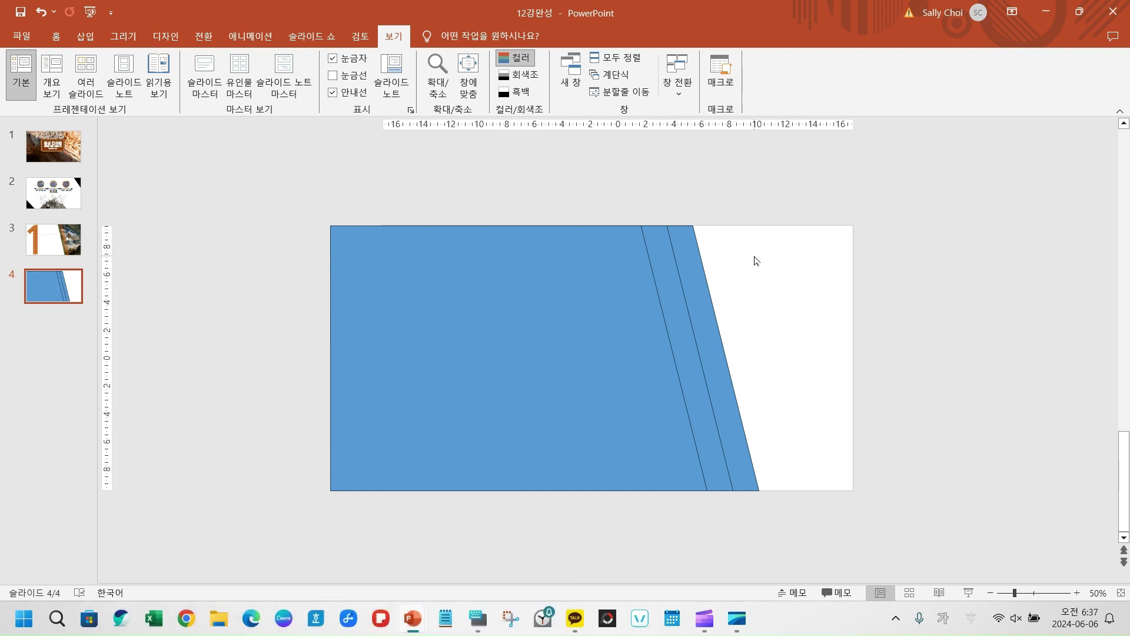
- Select the three overlapping shapes in turn by their visible areas and check which slanted edge each selection's lower-right corner matches
left_click(600, 279)
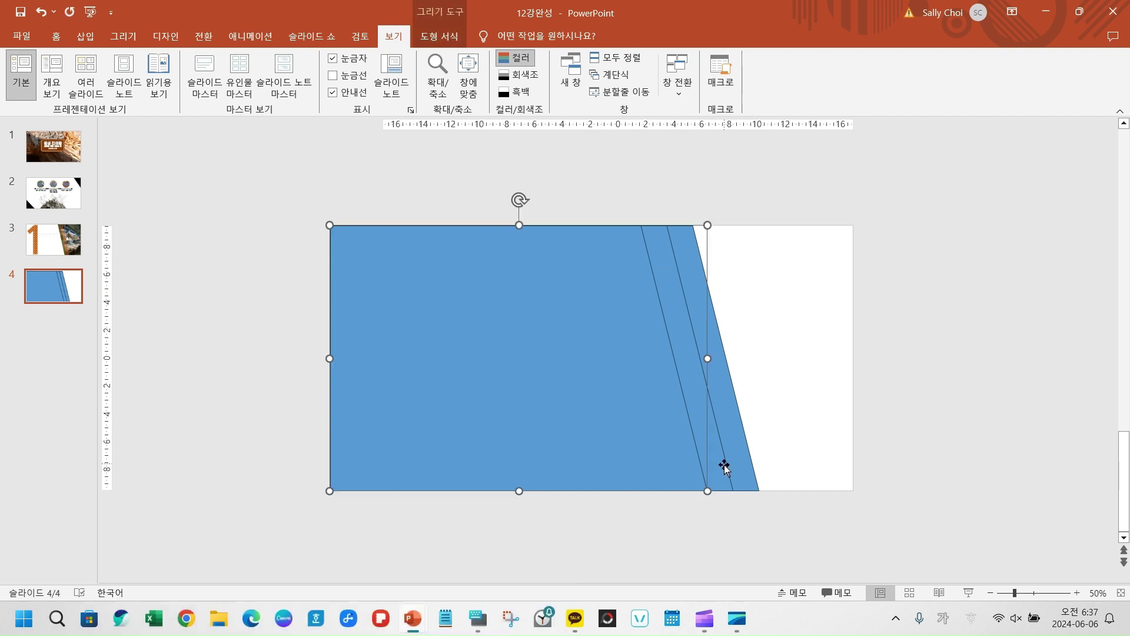
key("Right")
key("Right")
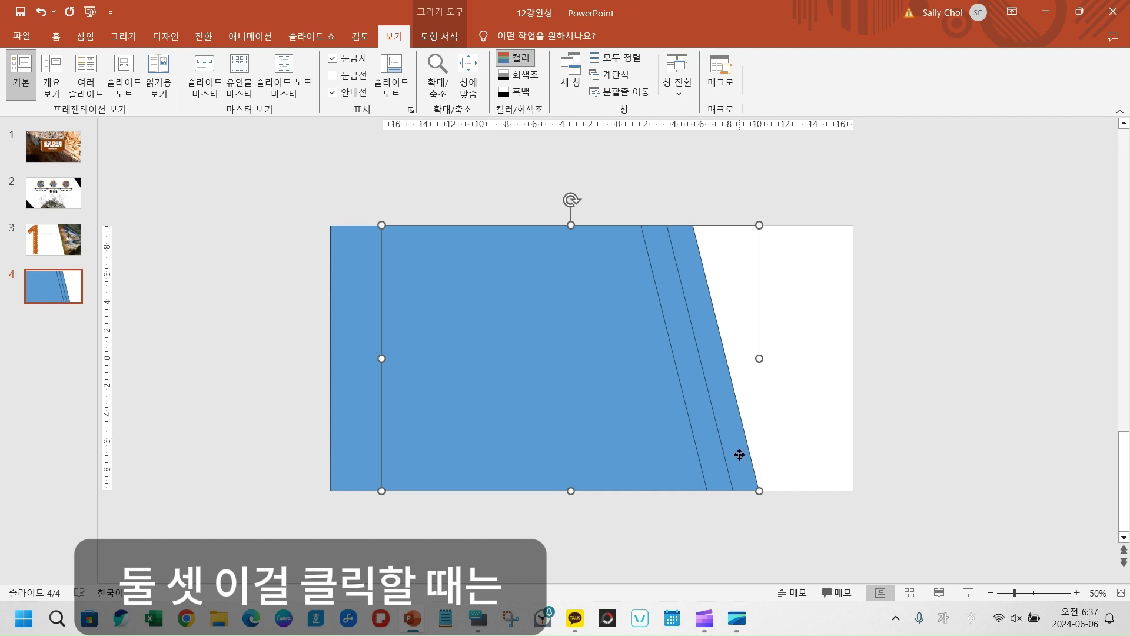
left_click(775, 353)
left_click(575, 269)
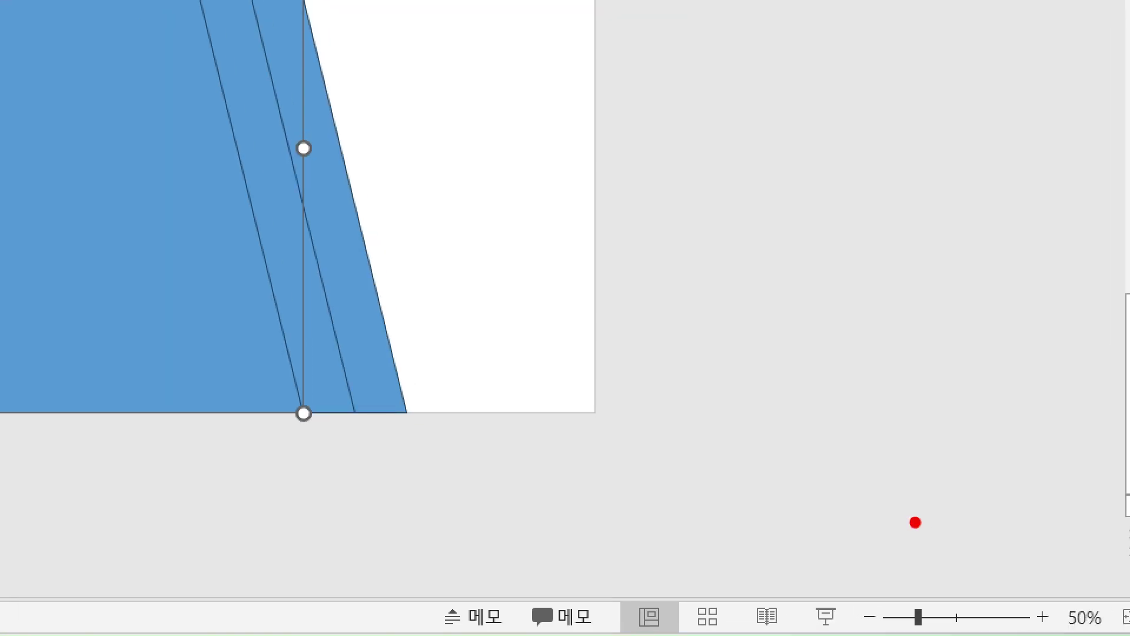
key("super")
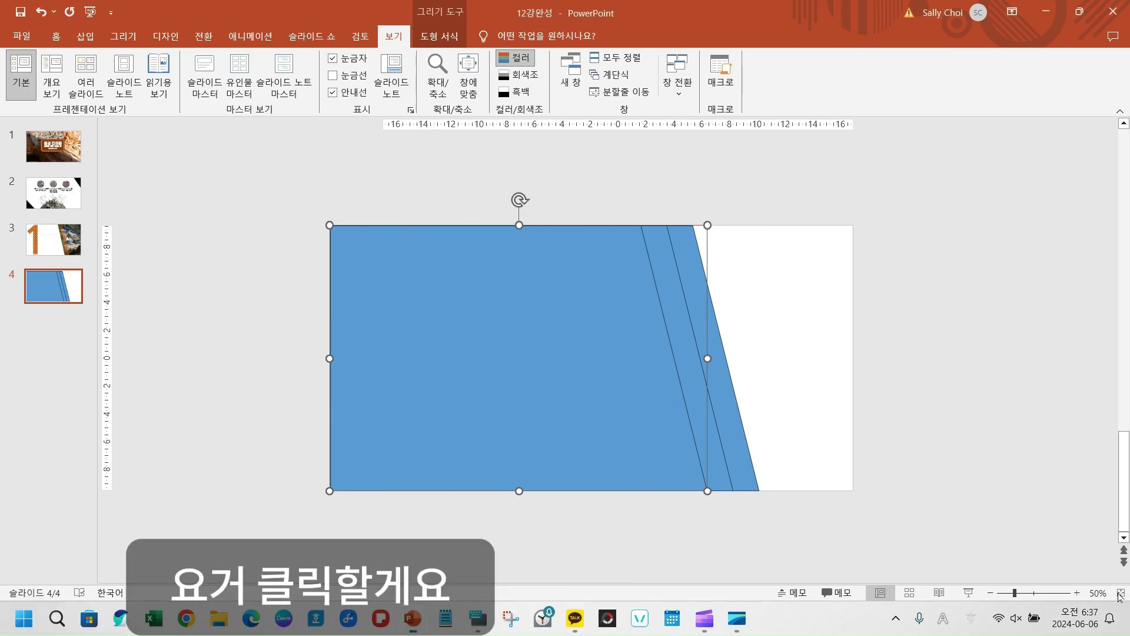
left_click(1120, 597)
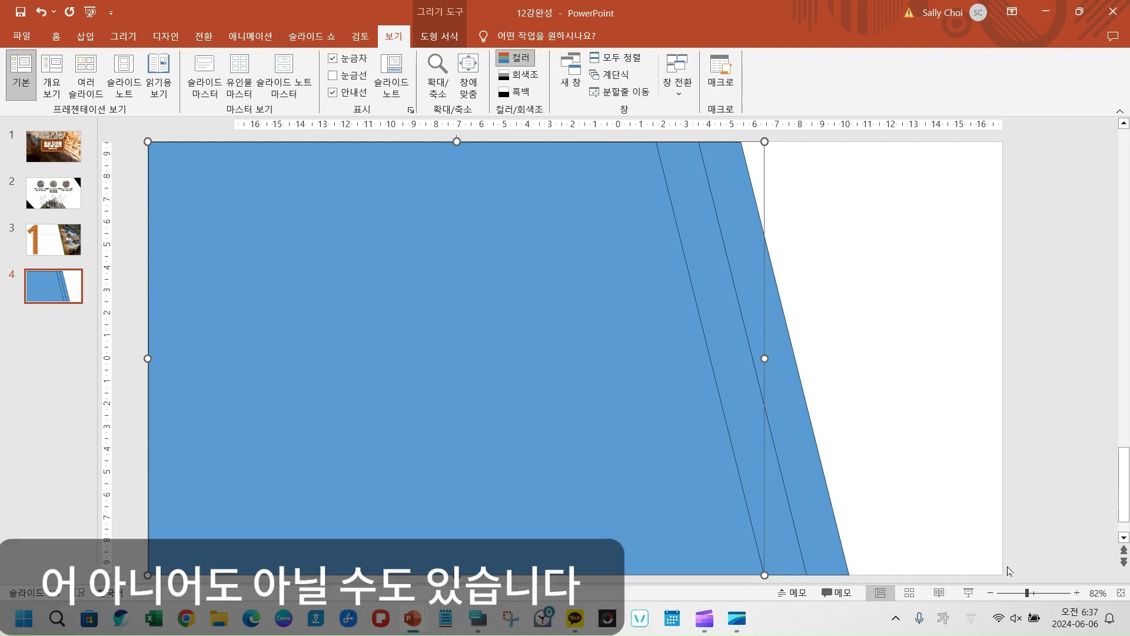
left_click(902, 474)
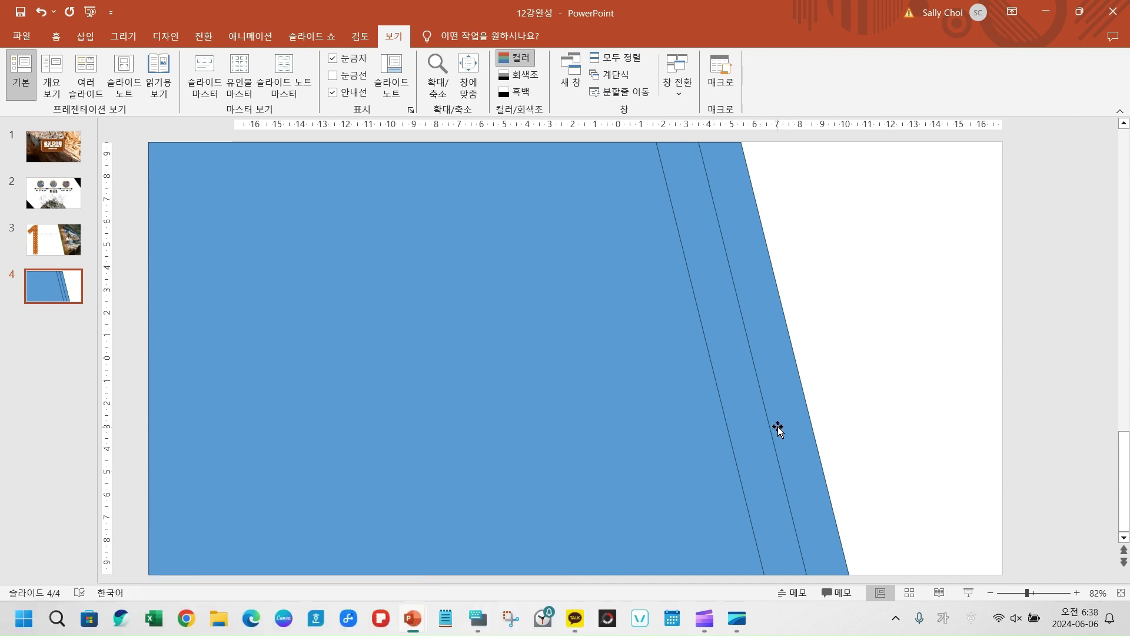
left_click(808, 439)
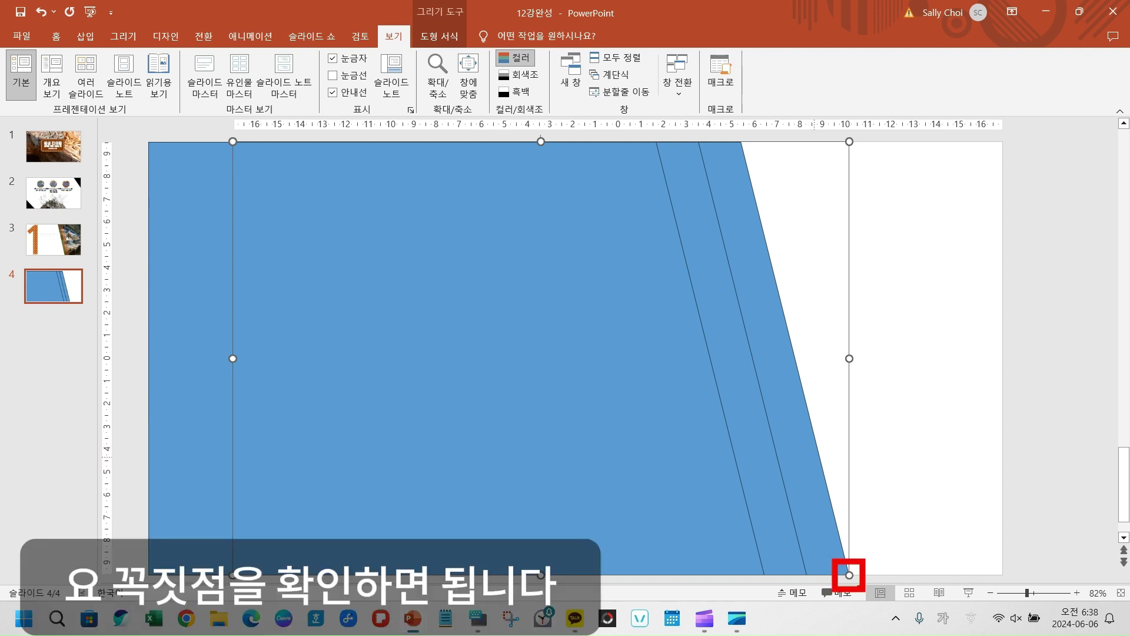
key("Escape")
left_click(787, 551)
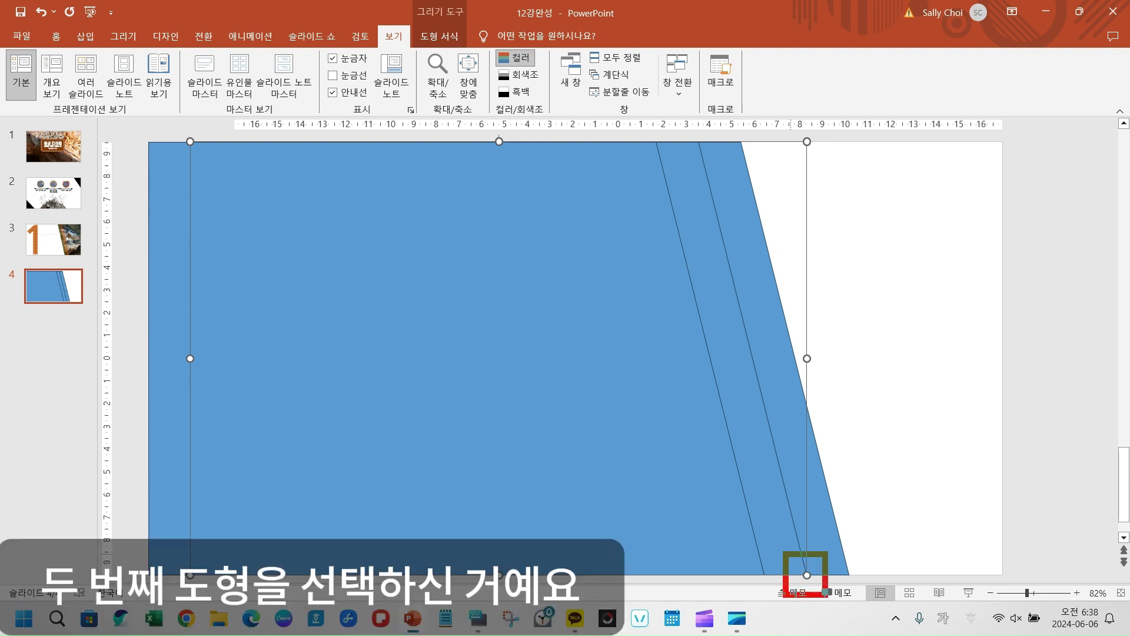
key("Escape")
- Give the rightmost slanted shape a solid fill in the theme colour Orange, Accent 2, 25% darker
left_click(823, 513)
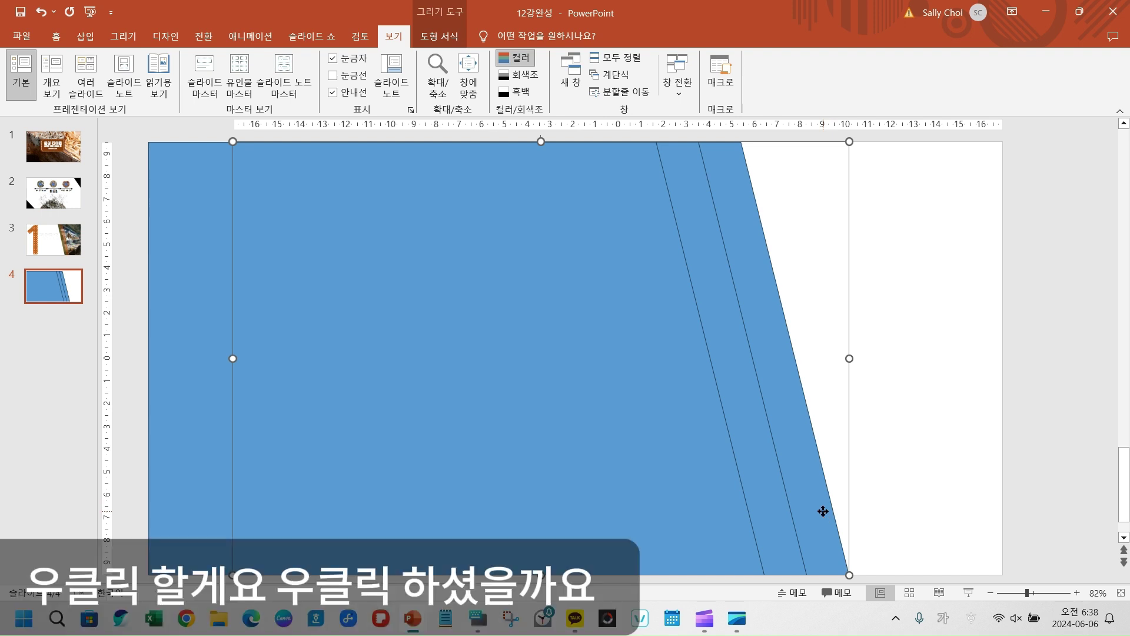
right_click(822, 512)
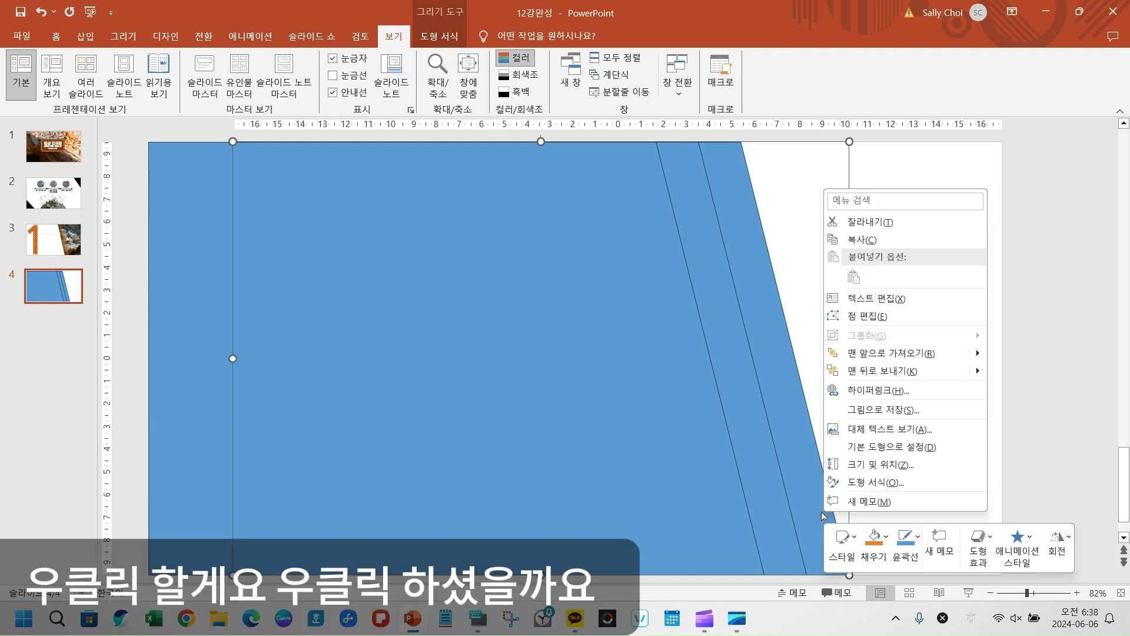
left_click(873, 483)
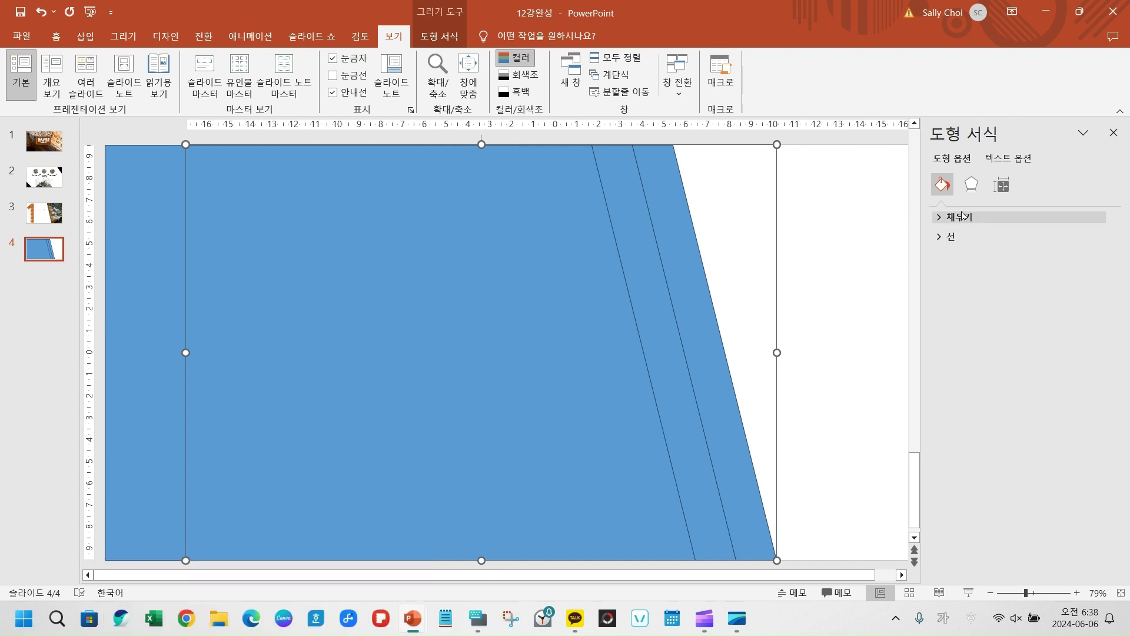
left_click(936, 219)
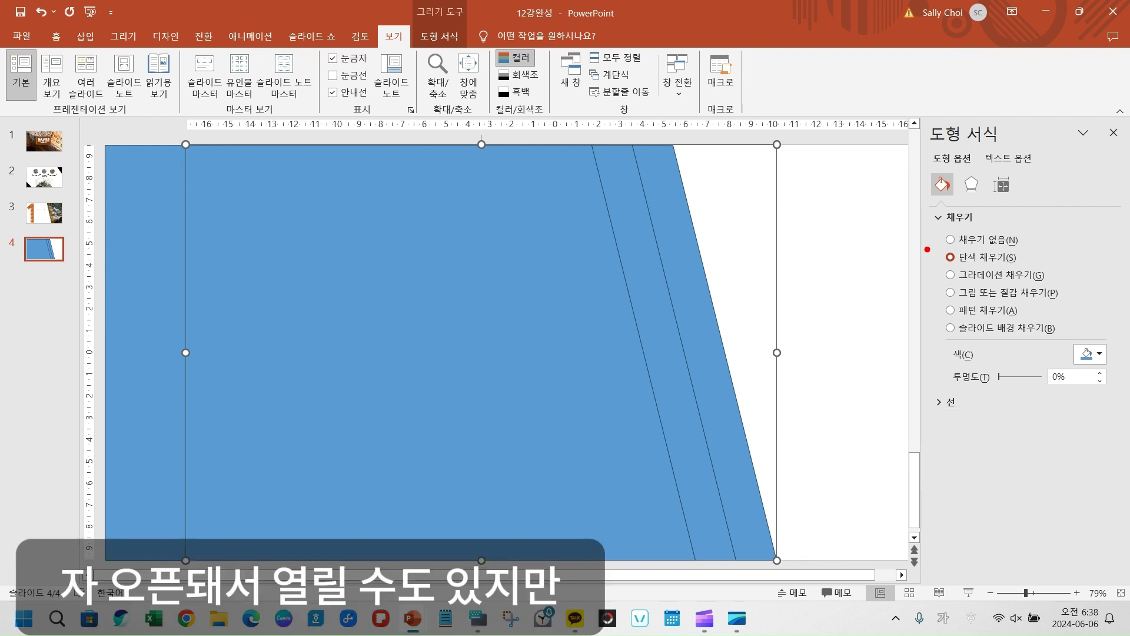
mouse_move(925, 242)
left_mouse_down()
mouse_move(978, 273)
mouse_move(1044, 274)
left_mouse_up()
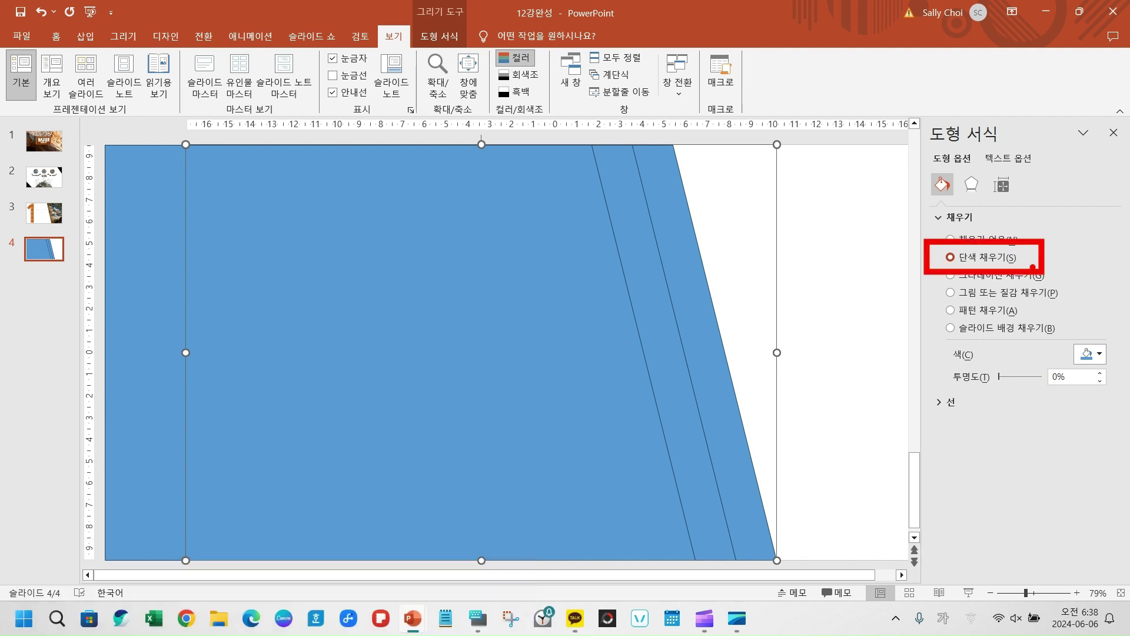
key("Escape")
left_click(936, 217)
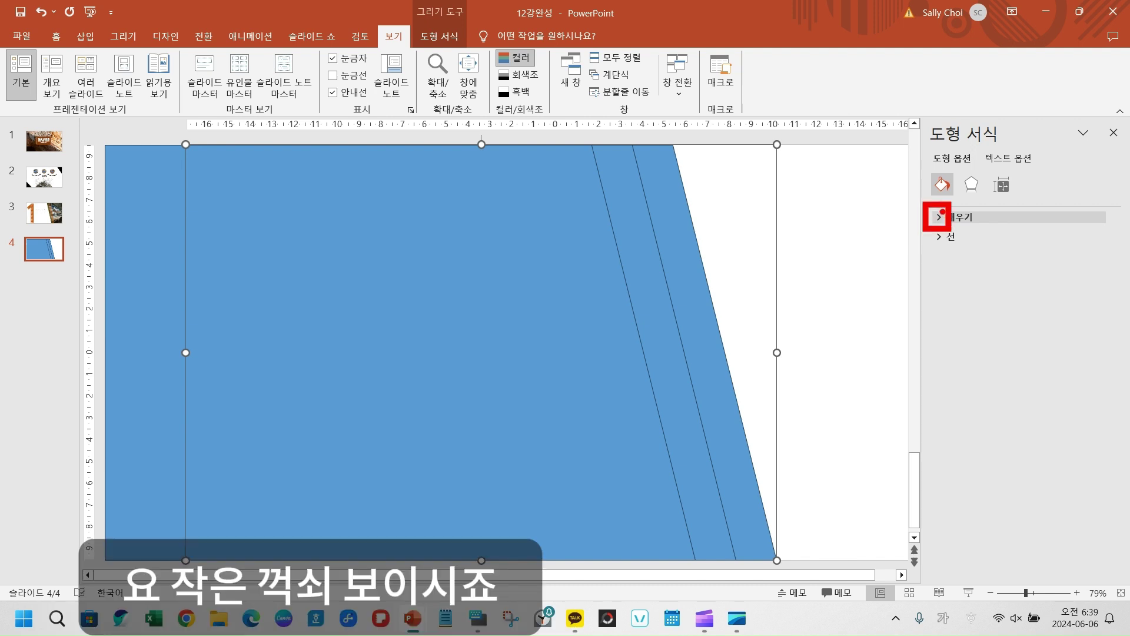
left_click(940, 217)
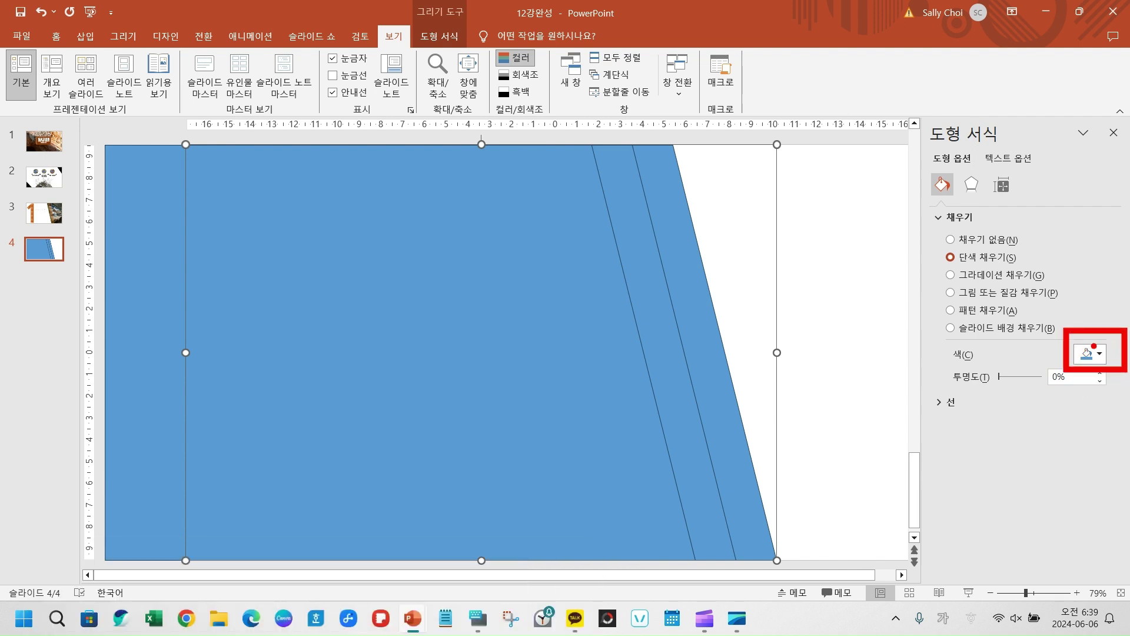
left_click(1101, 355)
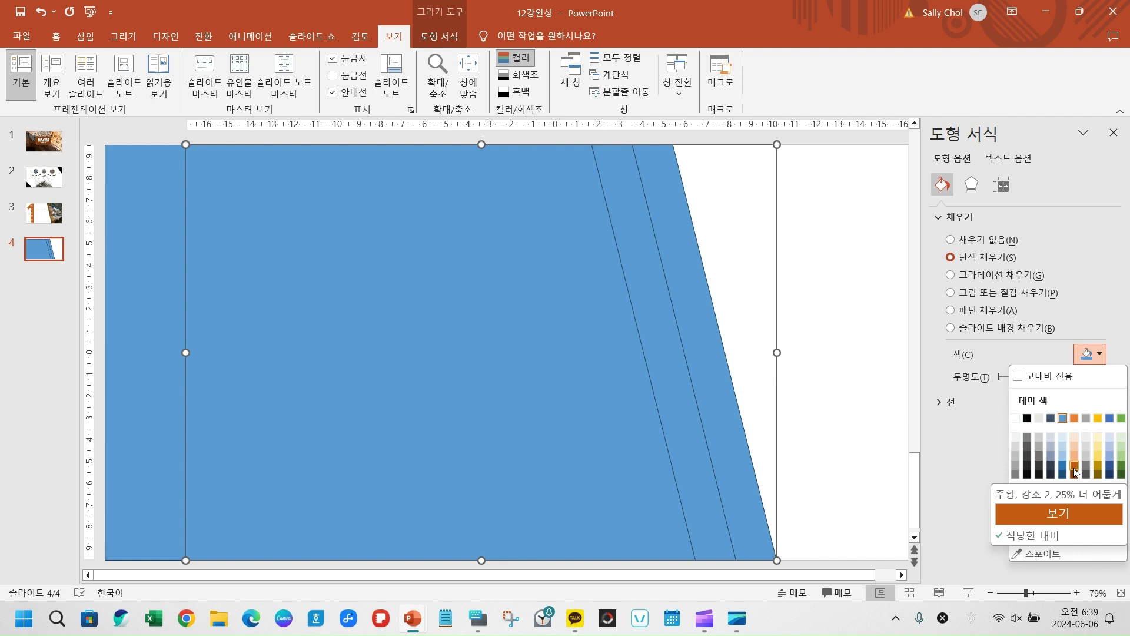
left_click(1075, 466)
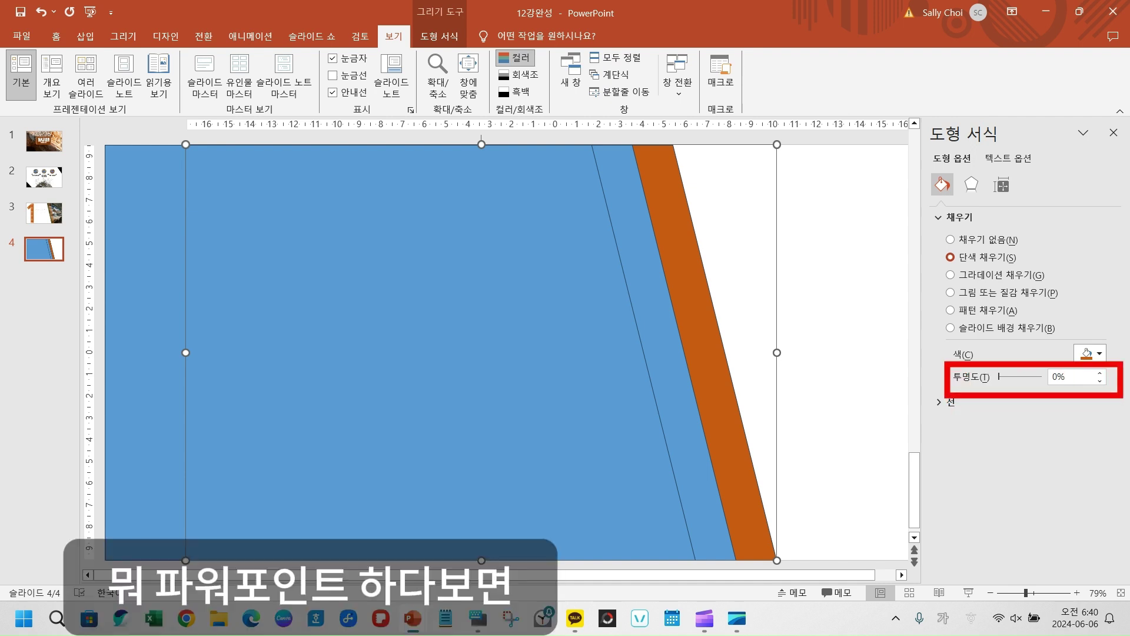
left_click(1099, 373)
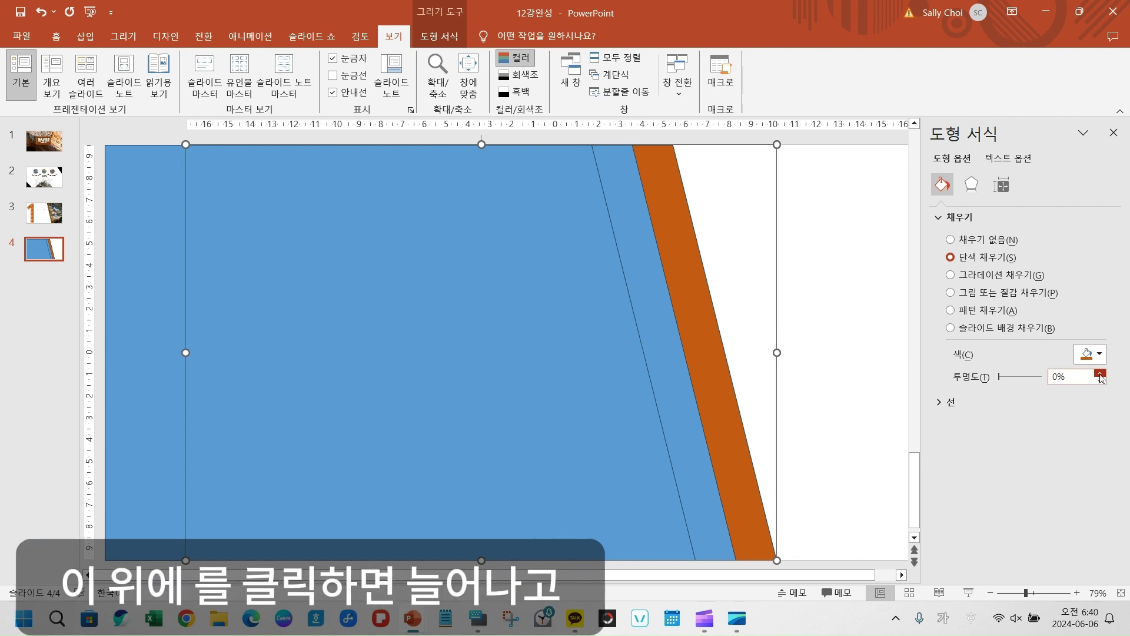
left_click(1099, 373)
left_click(1100, 373)
left_click(1100, 374)
left_click(1100, 381)
left_click(1100, 381)
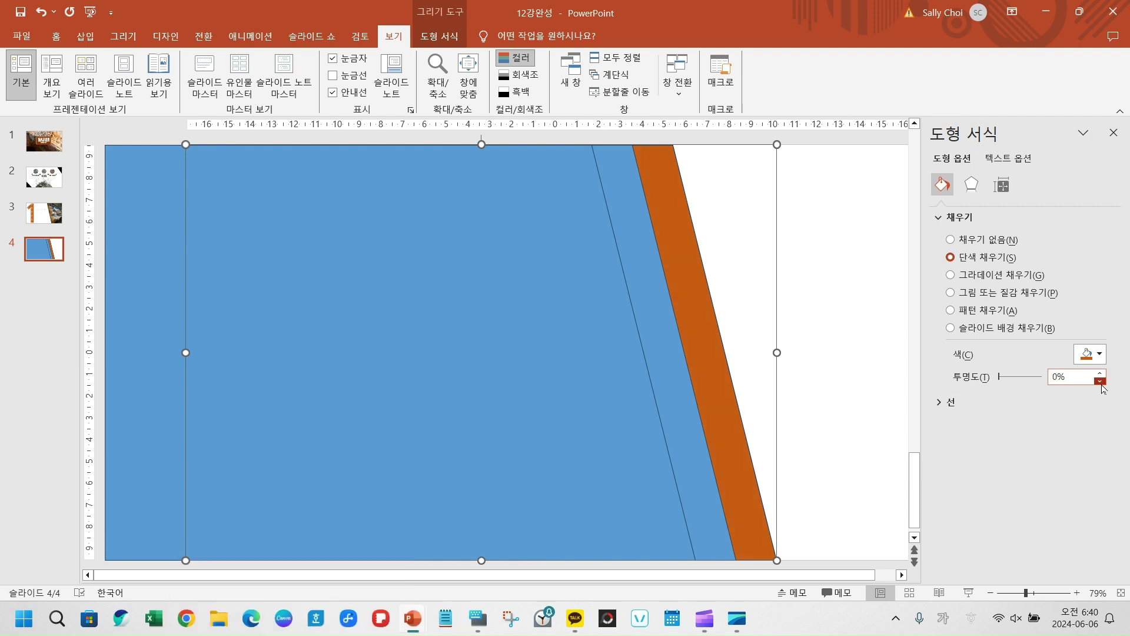
- Set the orange shape's fill transparency to 50%
left_click(984, 381)
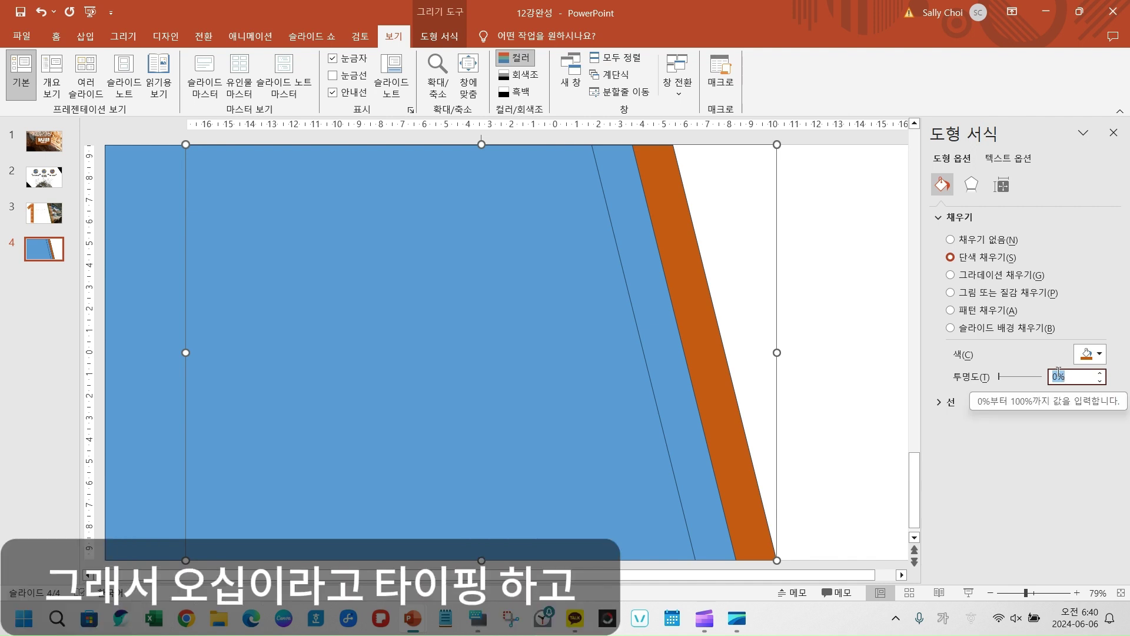
type("5")
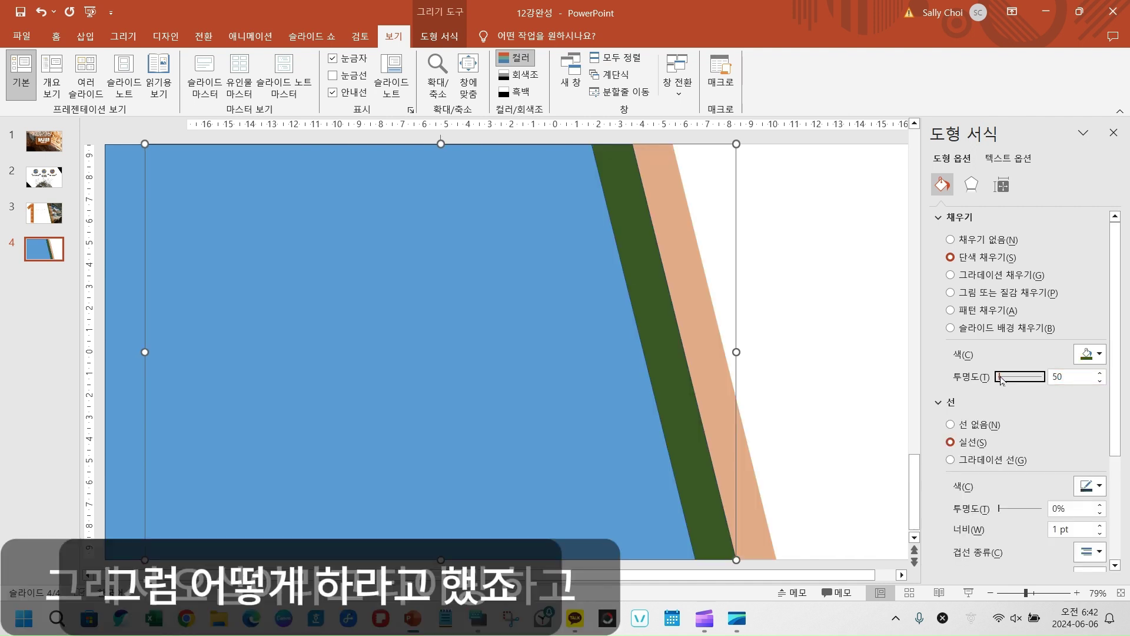
- Set the dark green middle shape's fill transparency to 50% and remove its outline
left_click_drag(1001, 380, 1020, 380)
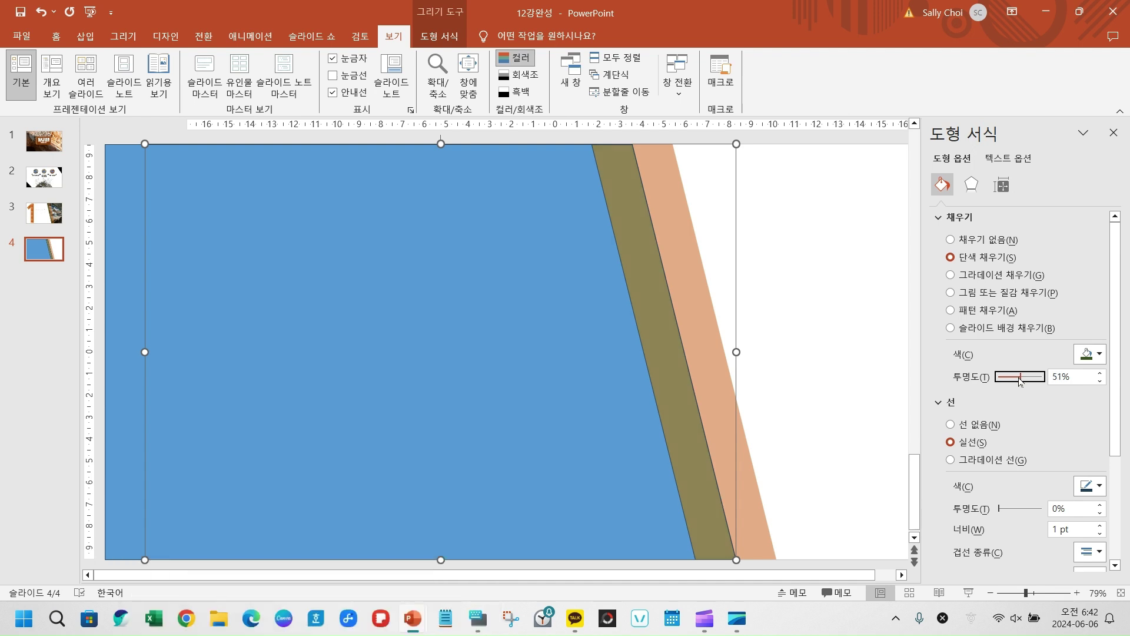
left_click(1099, 381)
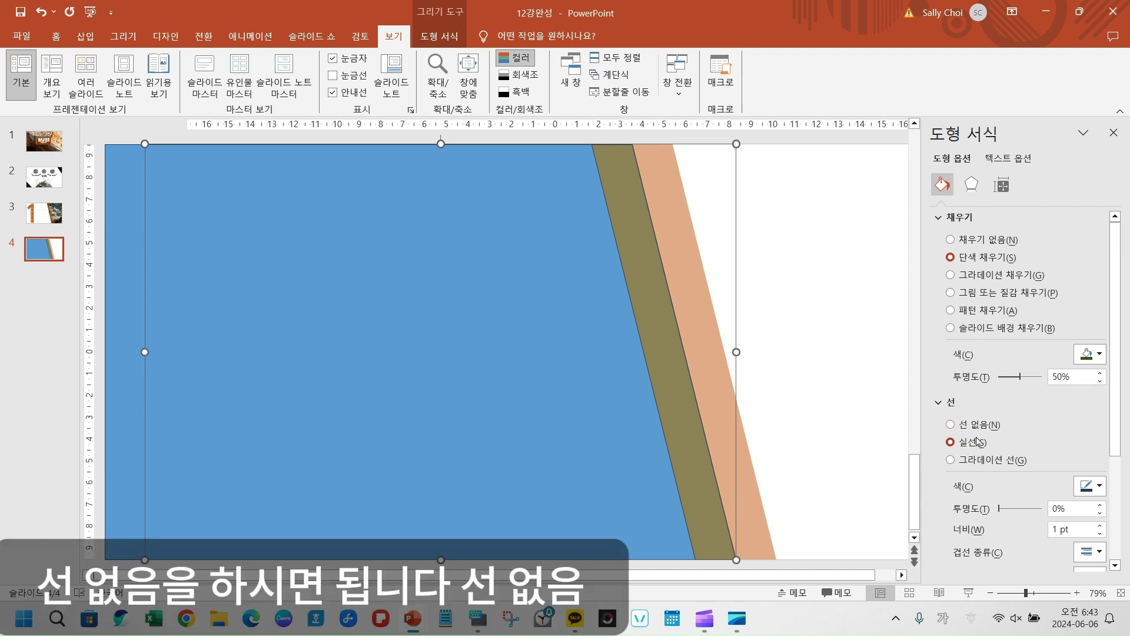
left_click(952, 425)
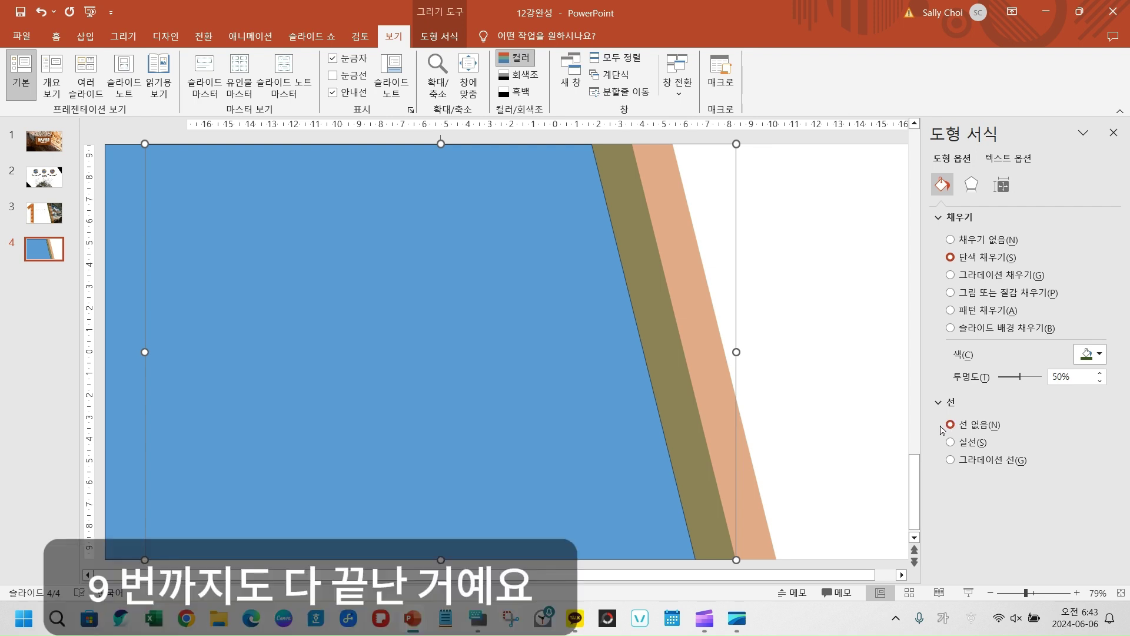
- Fill the third, frontmost blue shape with White, Background 1 and remove its outline
left_click(596, 410)
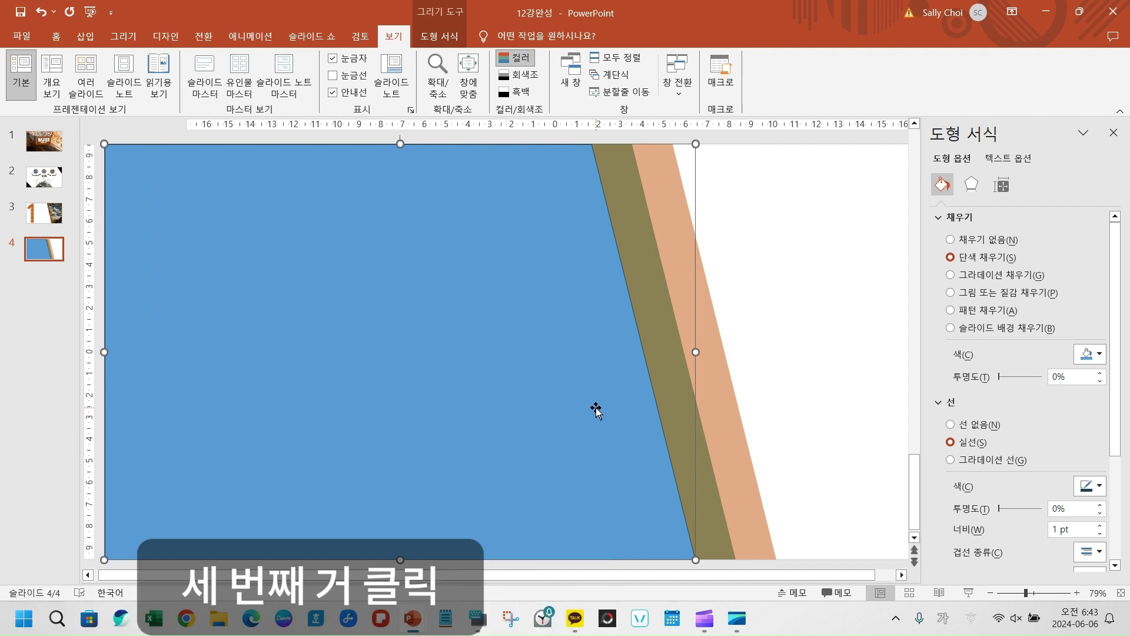
left_click(1100, 355)
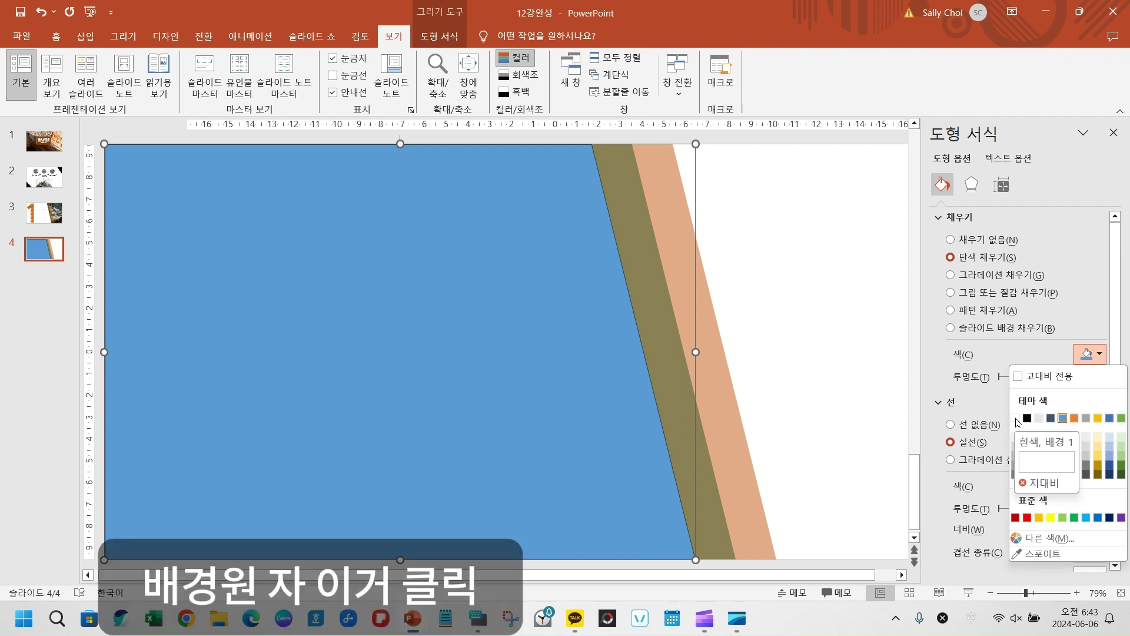
left_click(1039, 418)
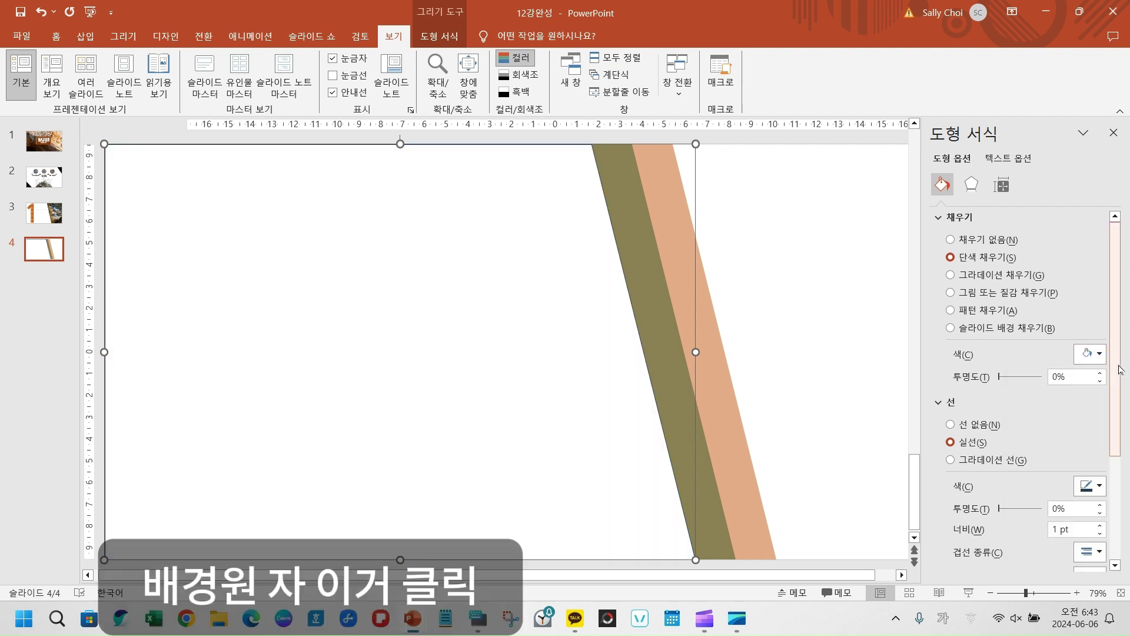
left_click(1100, 354)
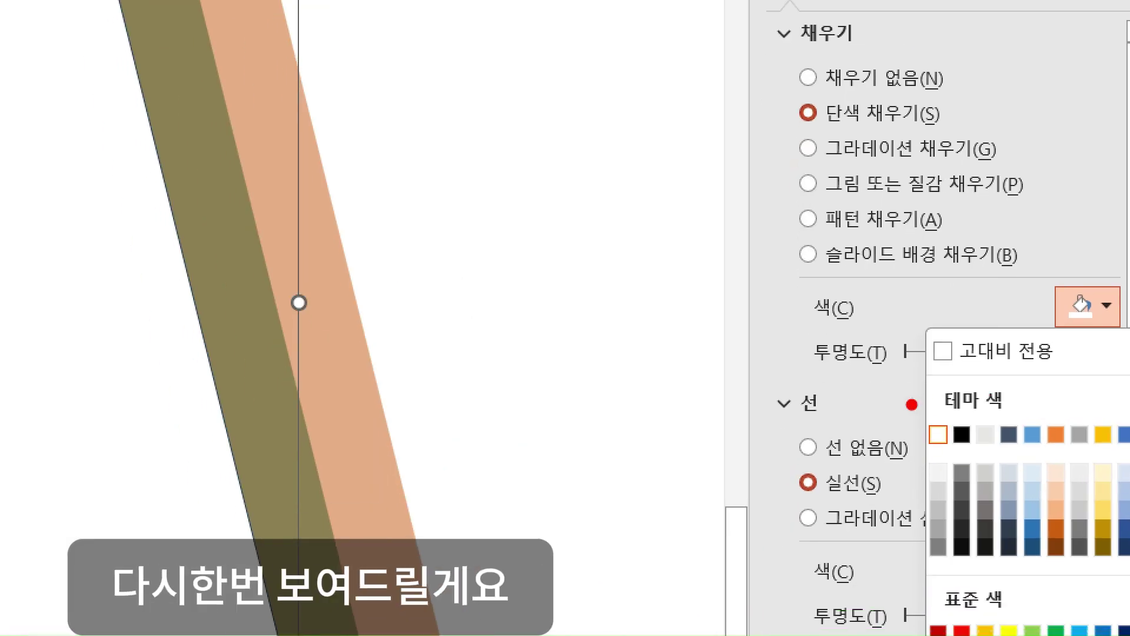
left_click(939, 434)
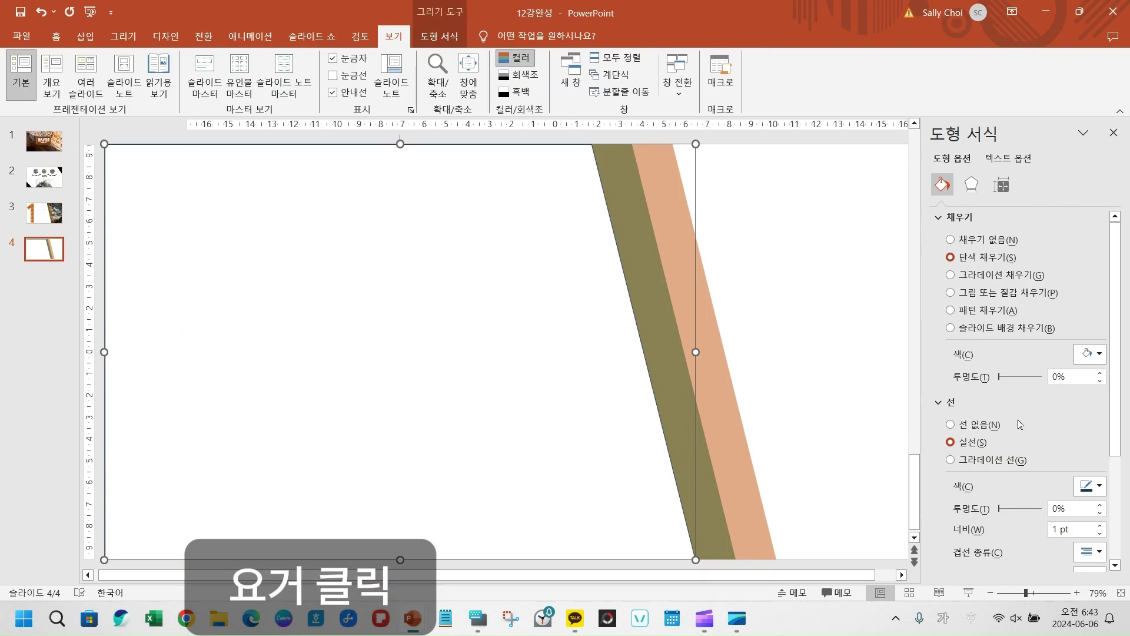
left_click(951, 425)
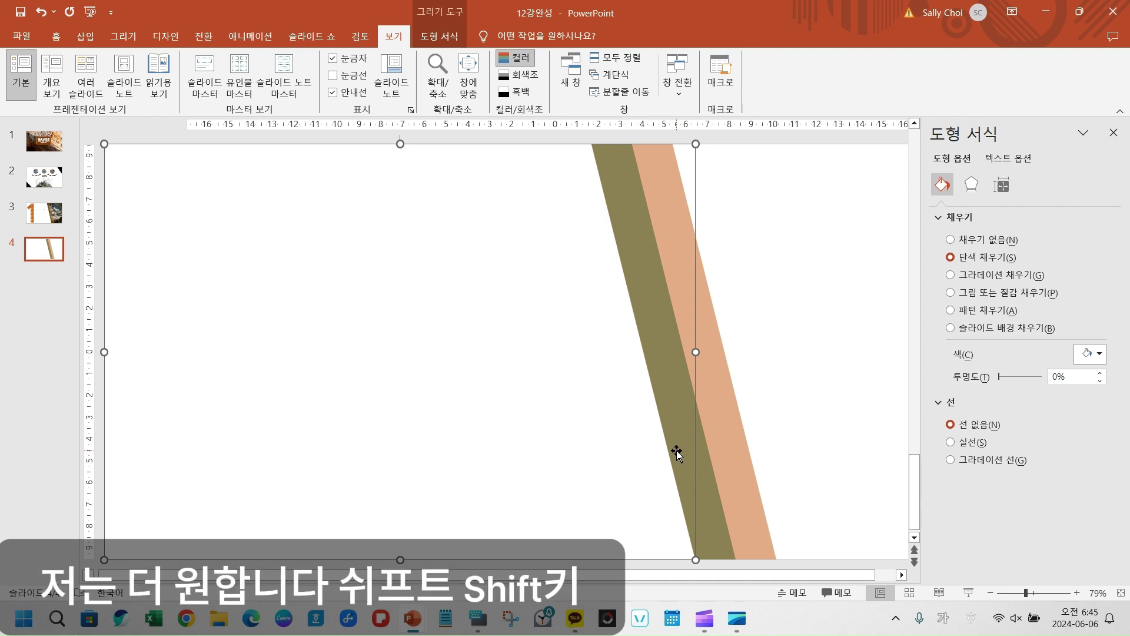
- Select the white, green and orange slanted shapes together and group them
left_click(715, 517, "shift")
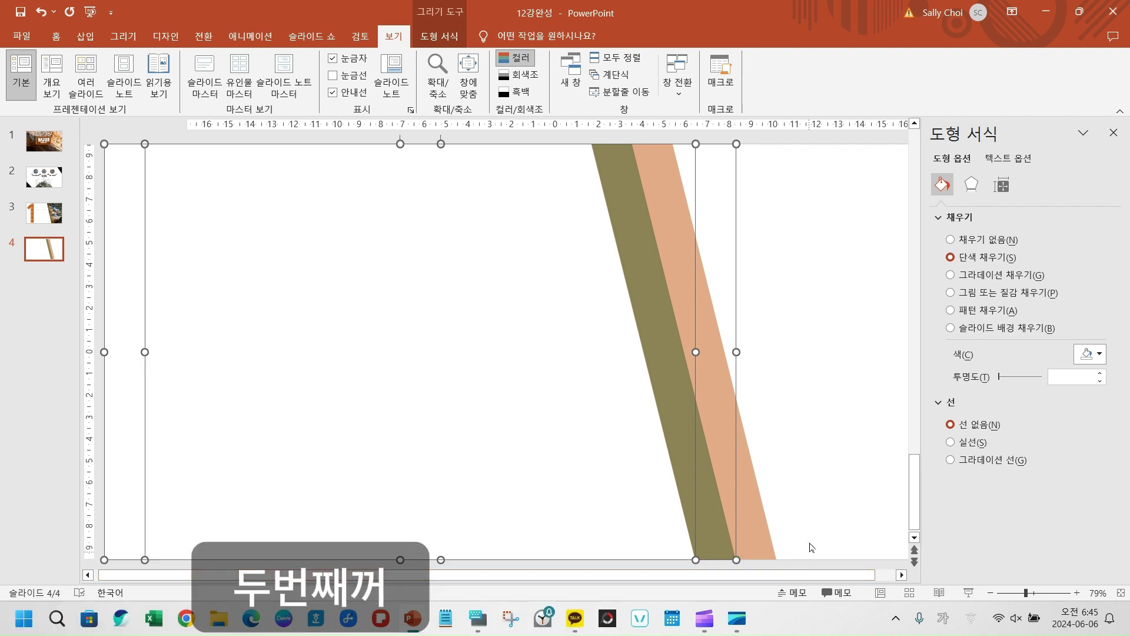
left_click(760, 545, "shift")
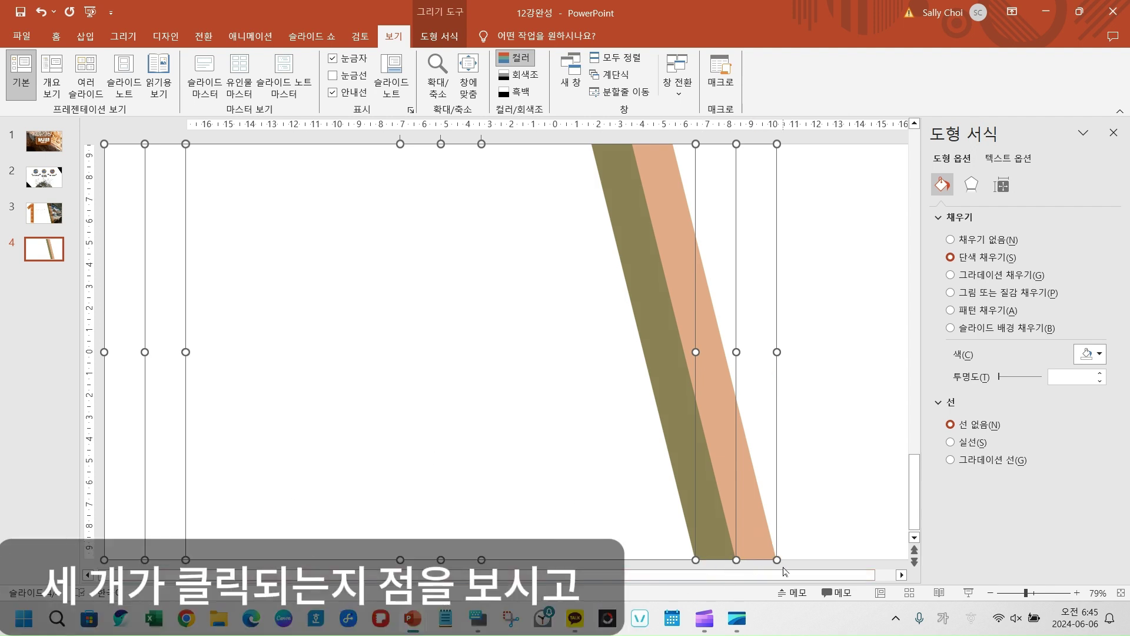
right_click(604, 416)
mouse_move(685, 249)
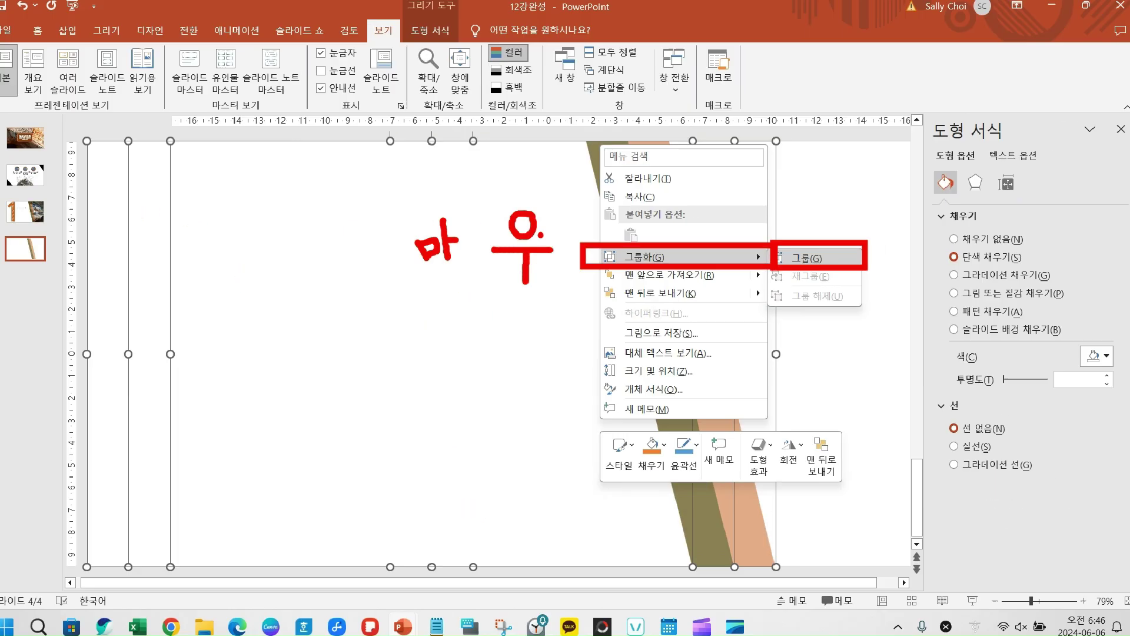
key("Escape")
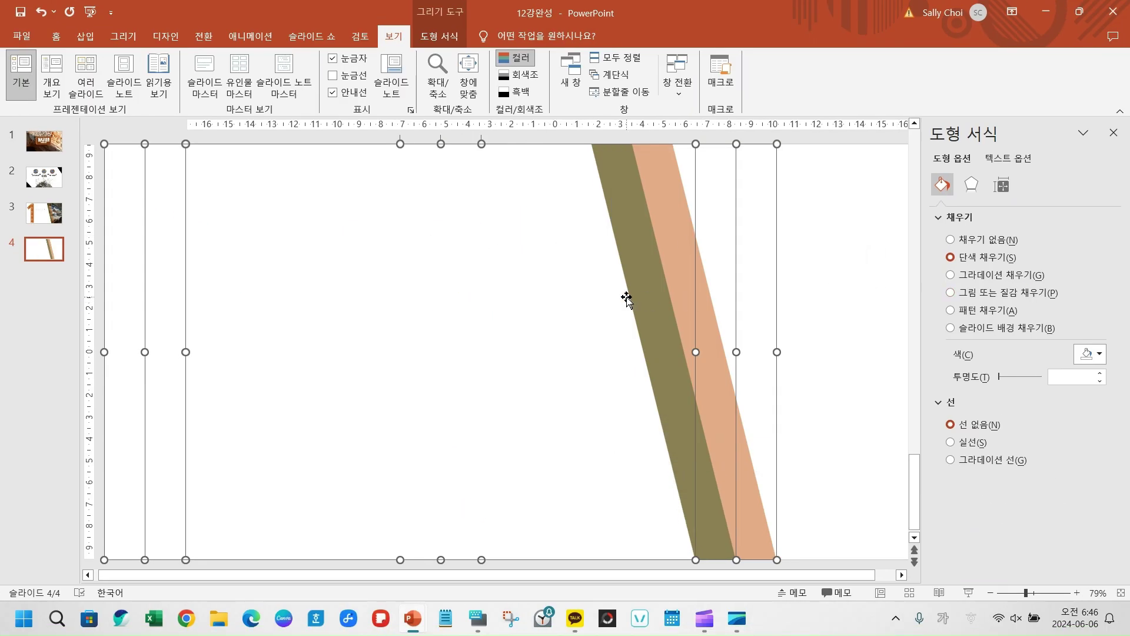
key("ctrl+g")
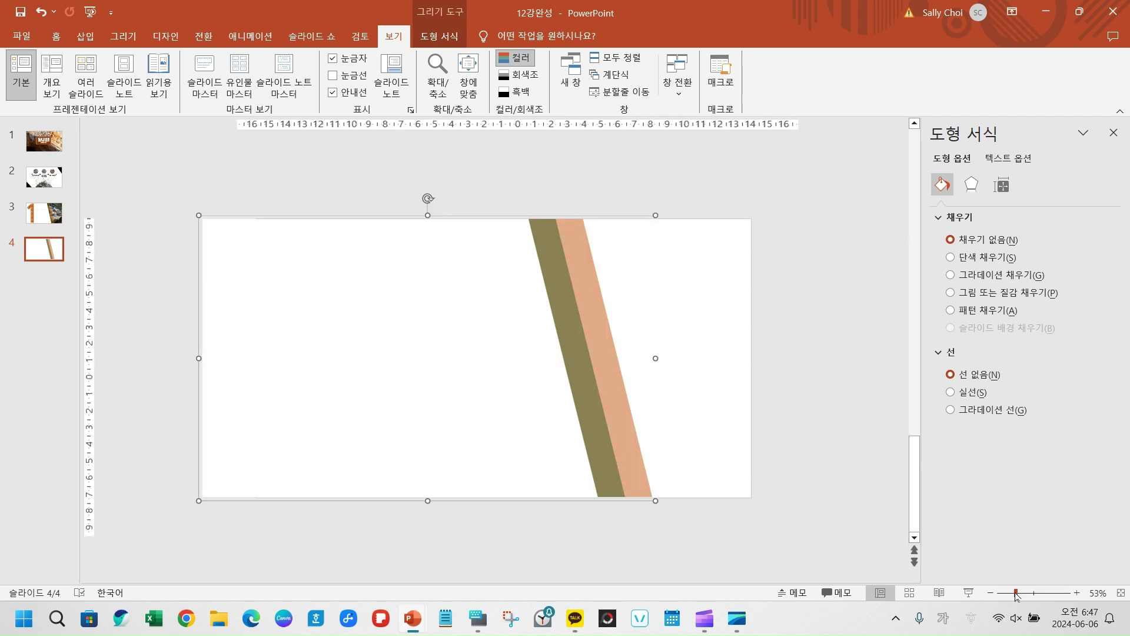
left_click(1016, 594)
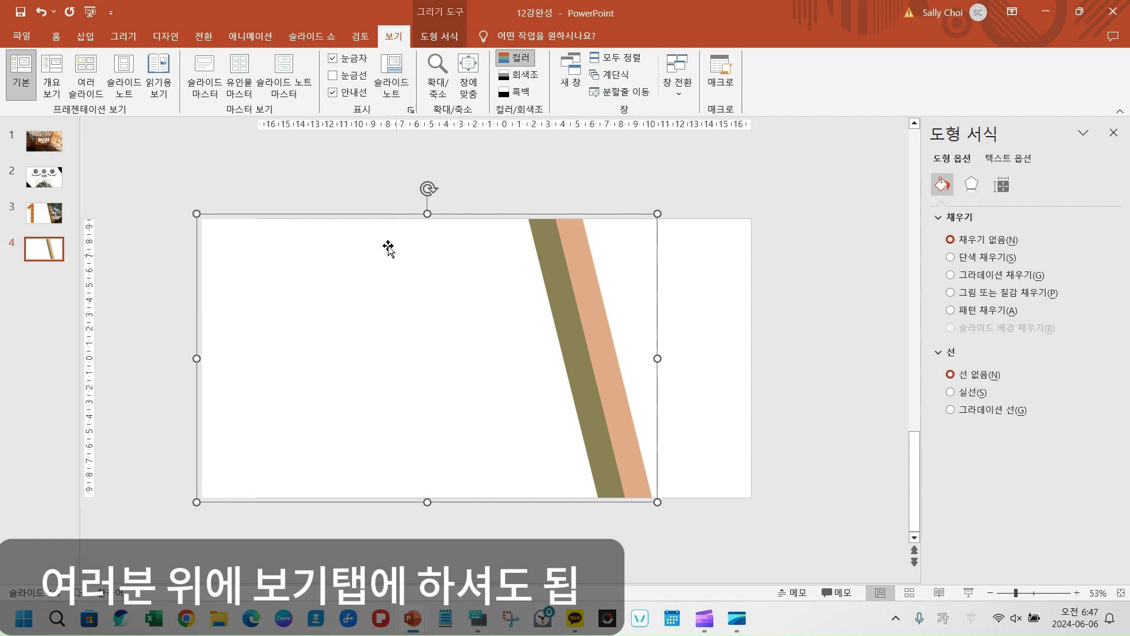
left_click(502, 171)
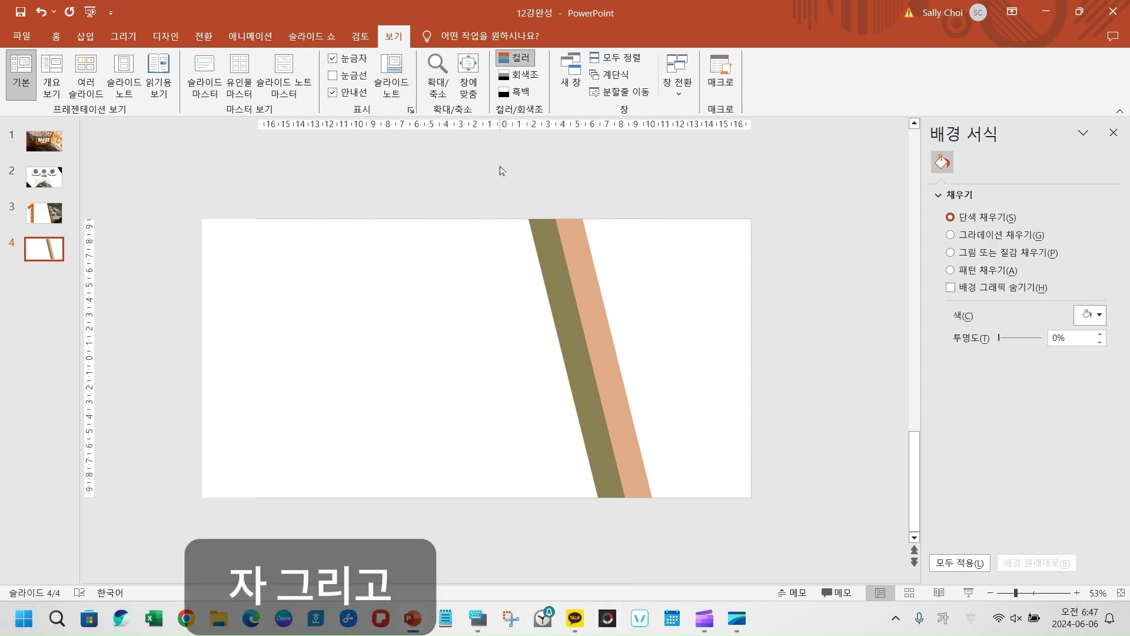
left_click(430, 271)
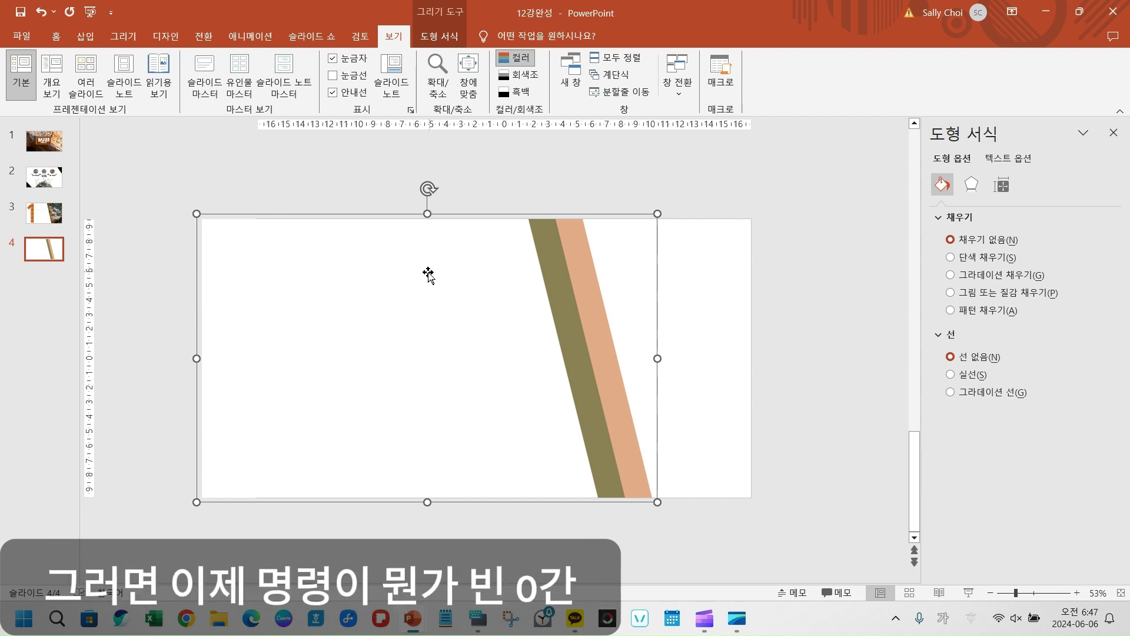
left_click(706, 274)
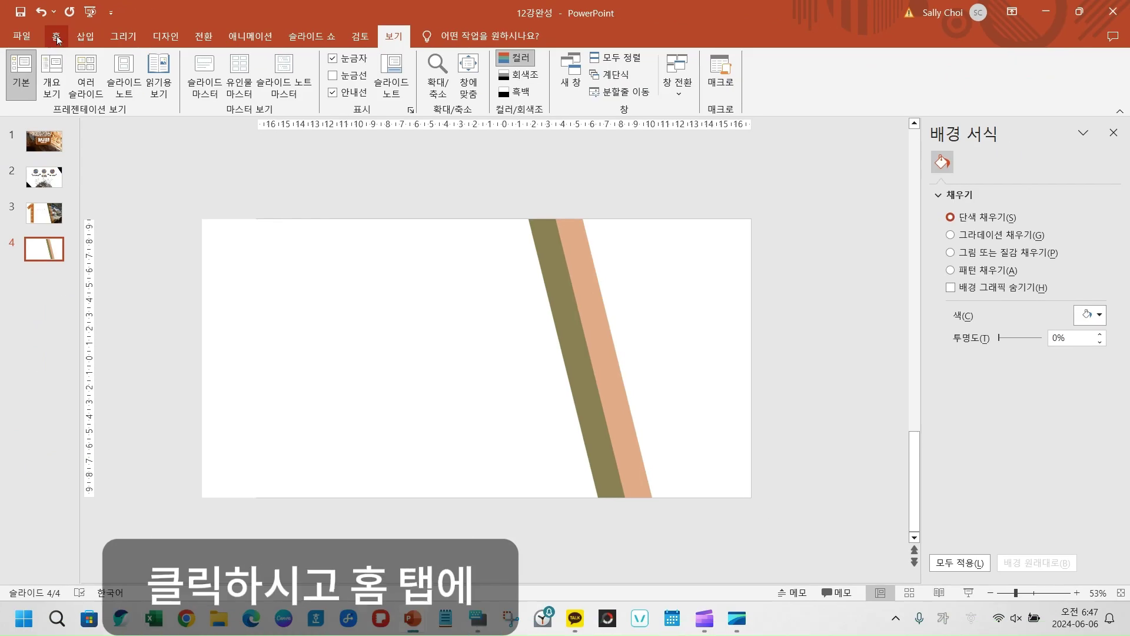
- Insert a horizontal text box just above slide 4 and enter 1 in it
left_click(56, 38)
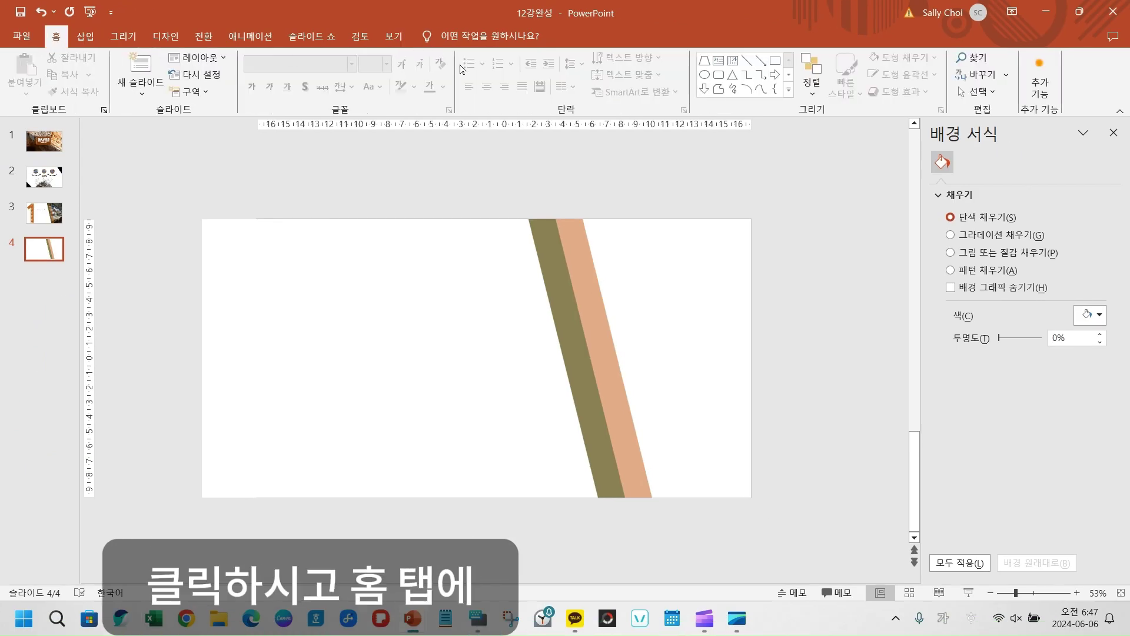
left_click(714, 62)
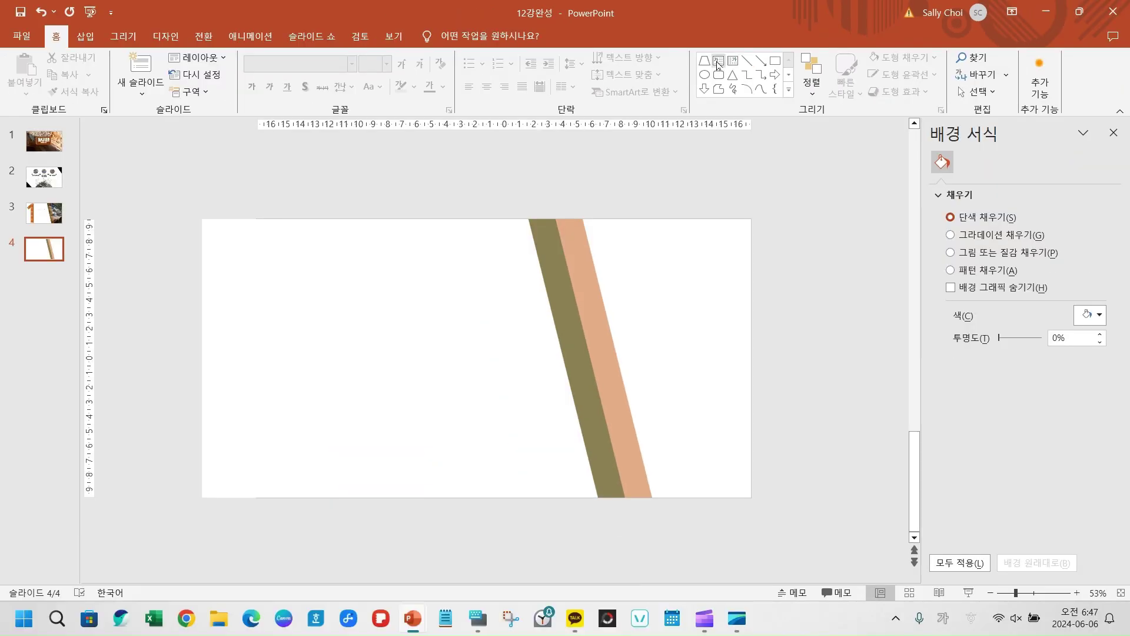
left_click(705, 113)
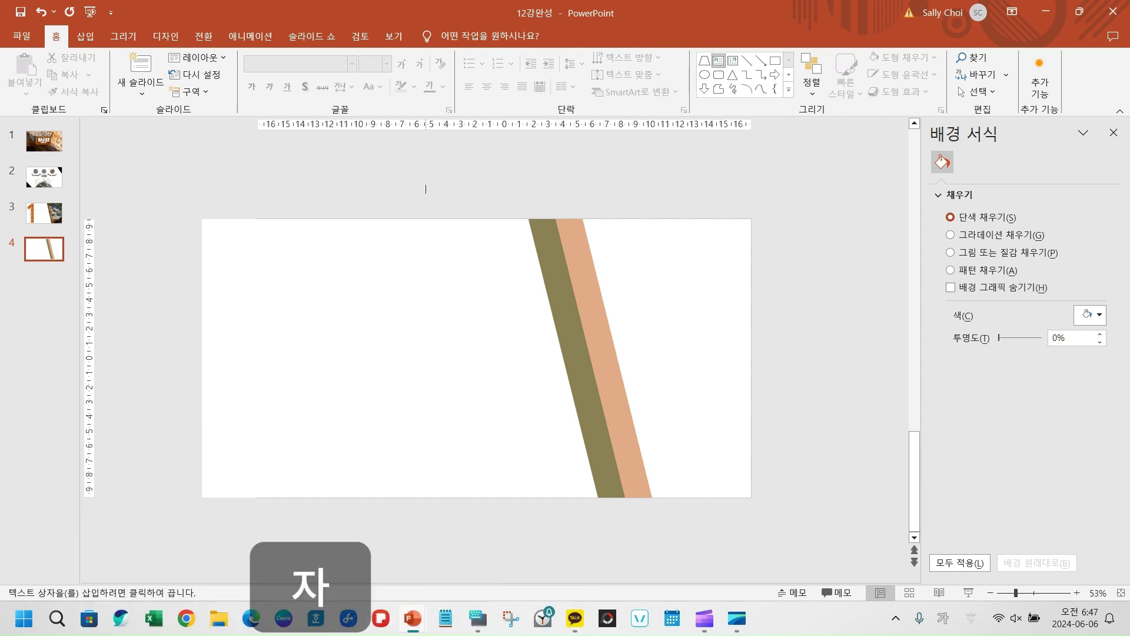
left_click(375, 184)
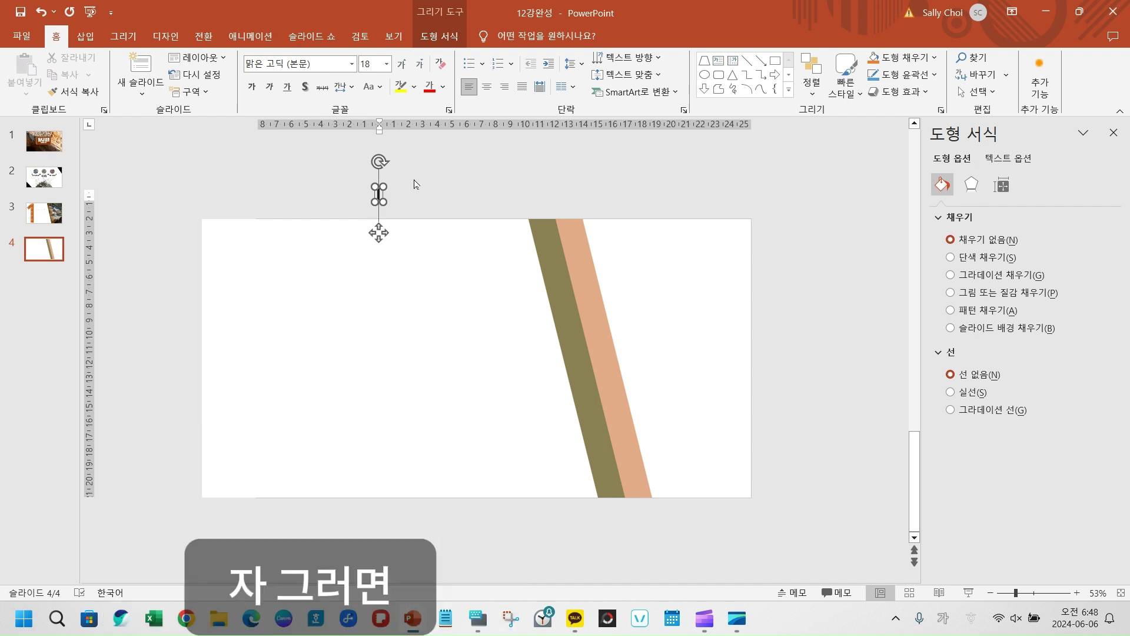
type("1")
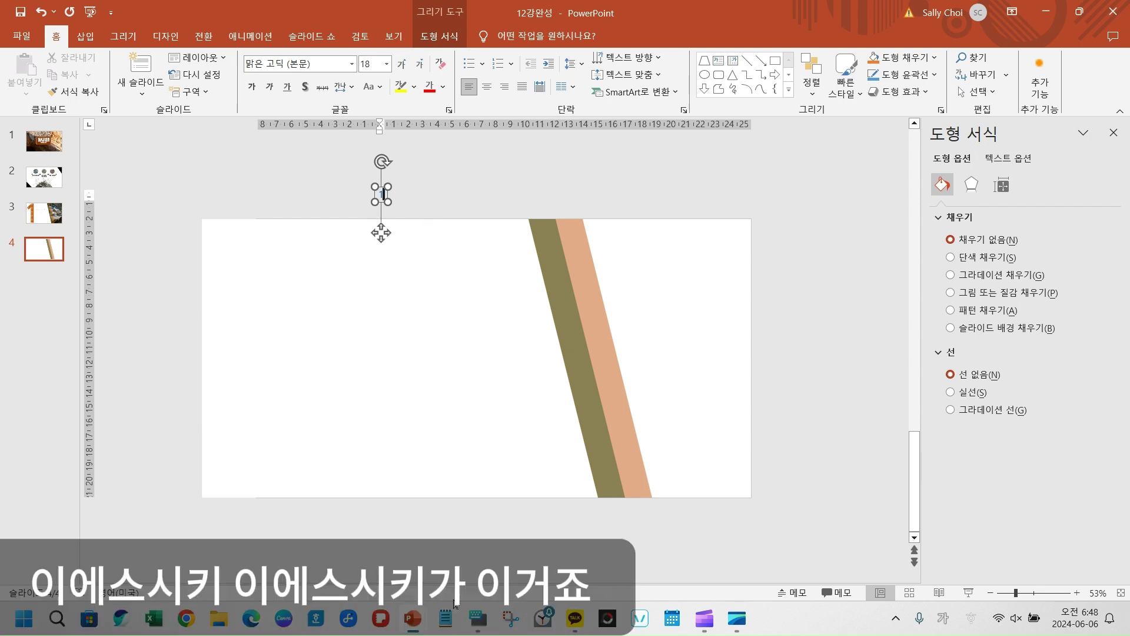
left_click(479, 623)
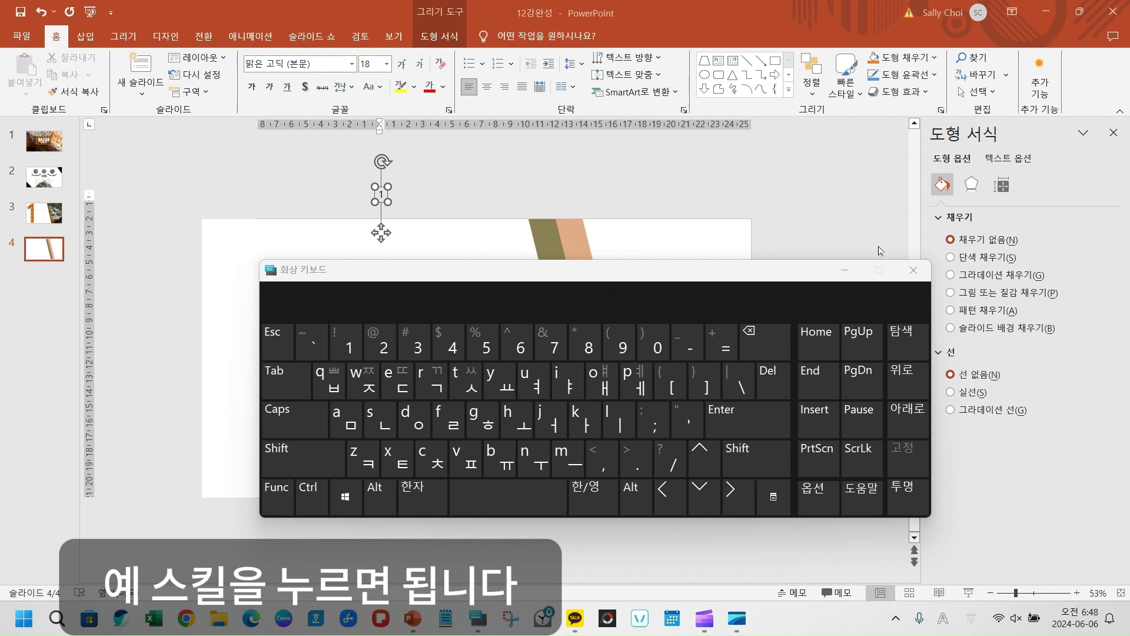
left_click(913, 270)
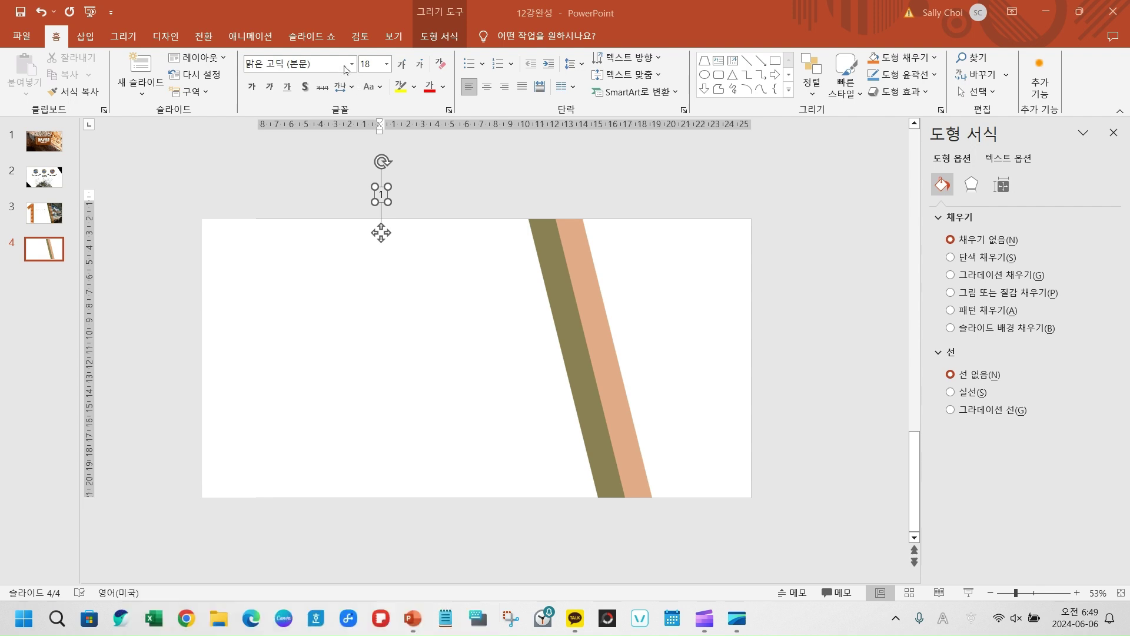
left_click_drag(328, 45, 368, 85)
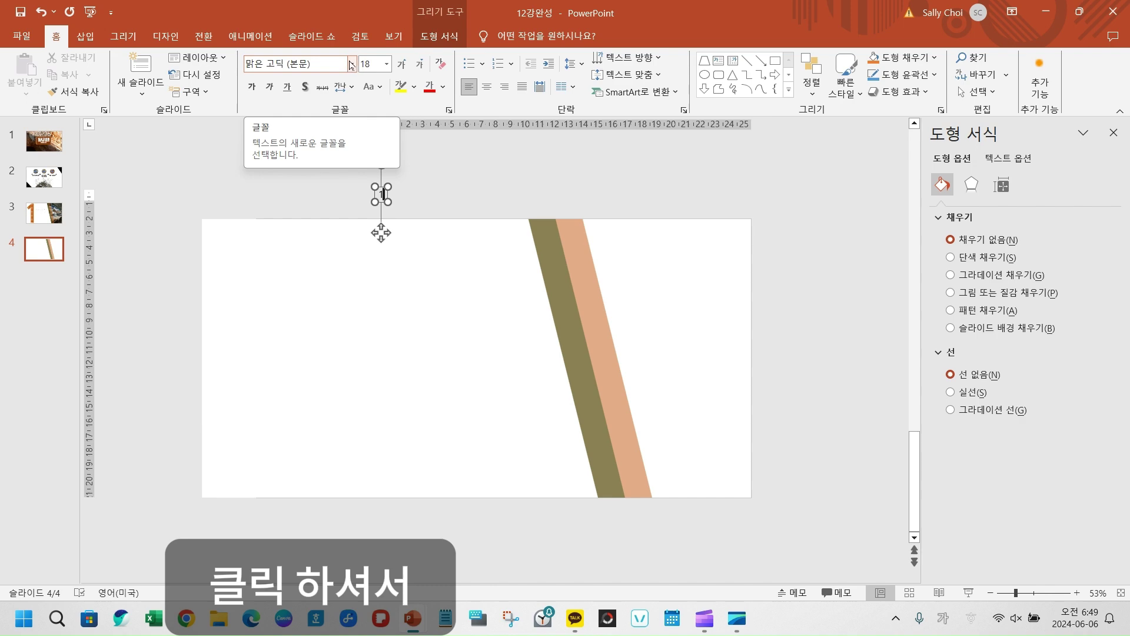
- Try to set the font KBIZ한마음고딕 B and size 680 while the text cursor is still inside the number's text box
left_click(351, 64)
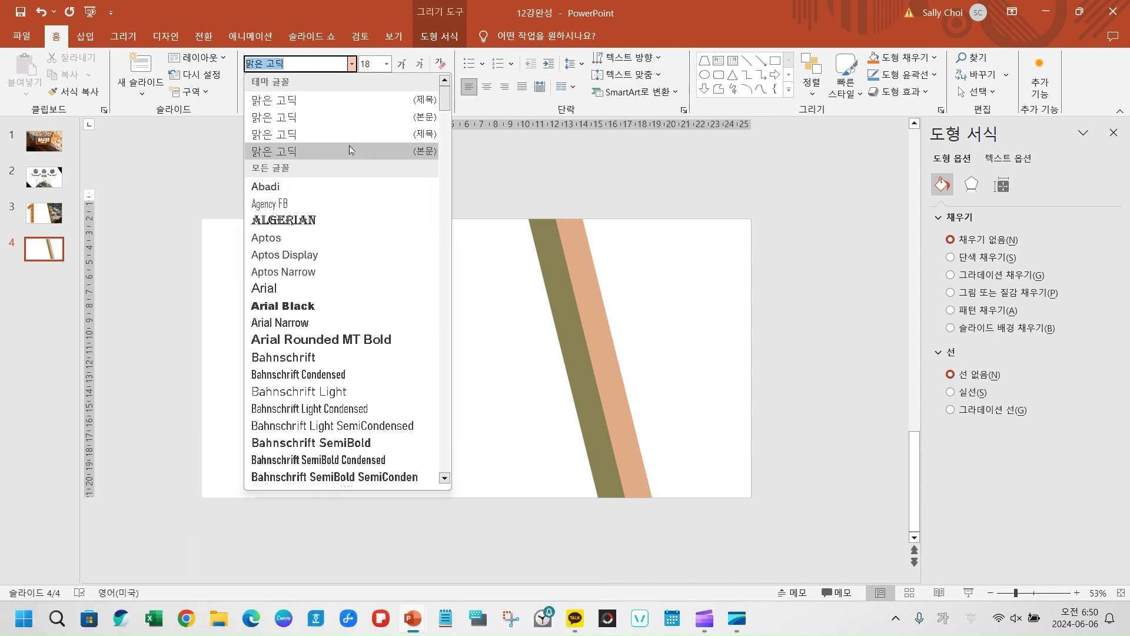
scroll(349, 146, "down", 3)
scroll(348, 146, "up", 3)
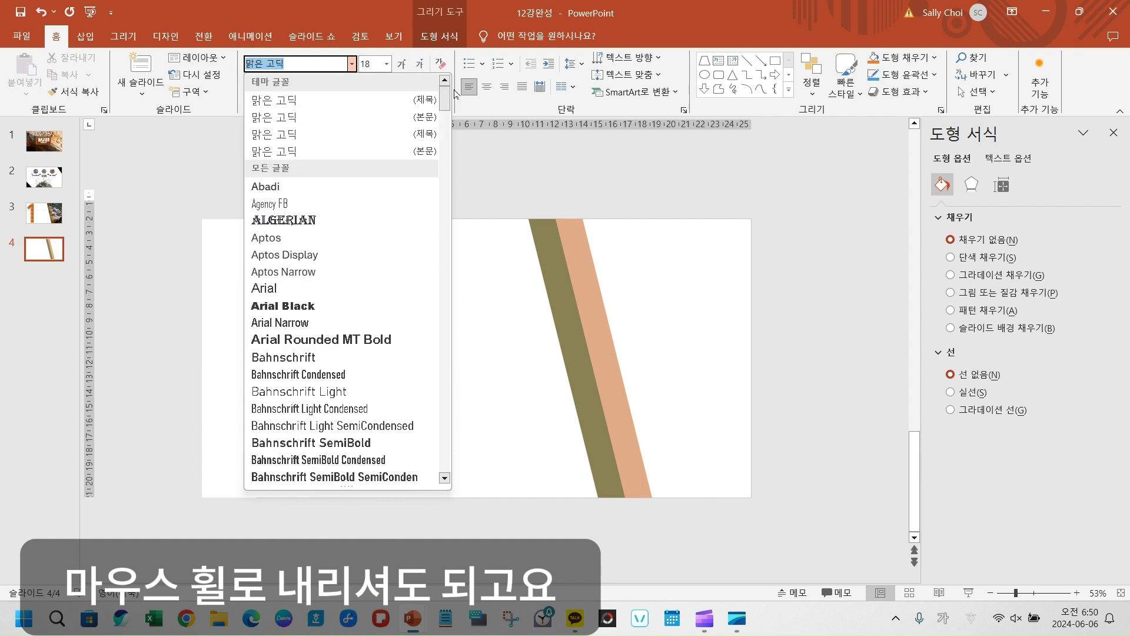
left_click_drag(446, 98, 448, 129)
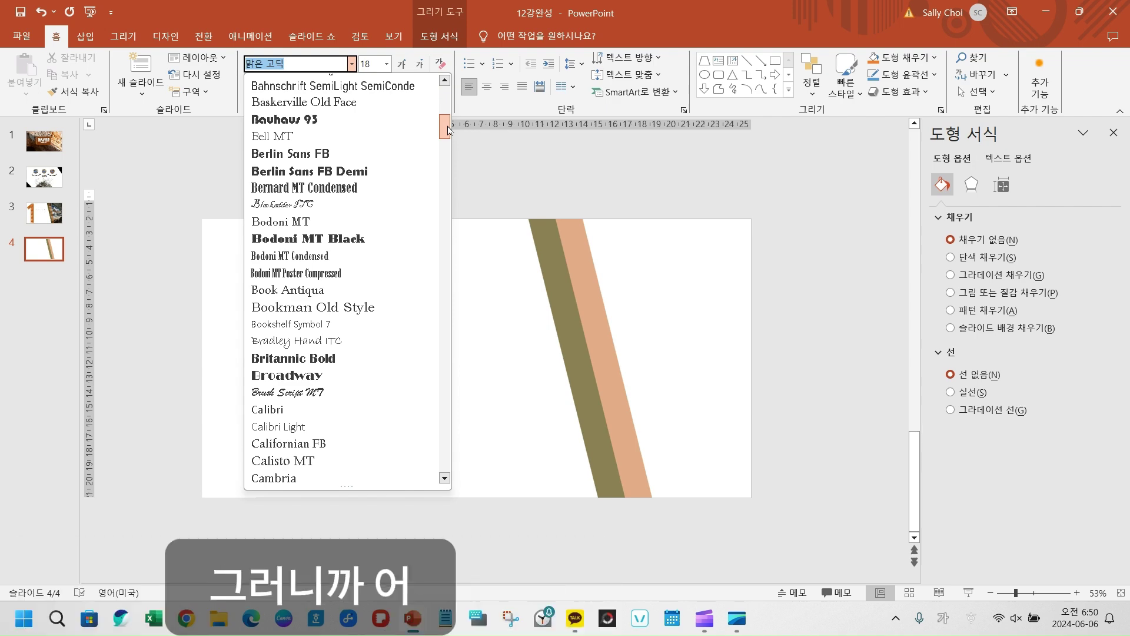
left_click_drag(447, 129, 453, 225)
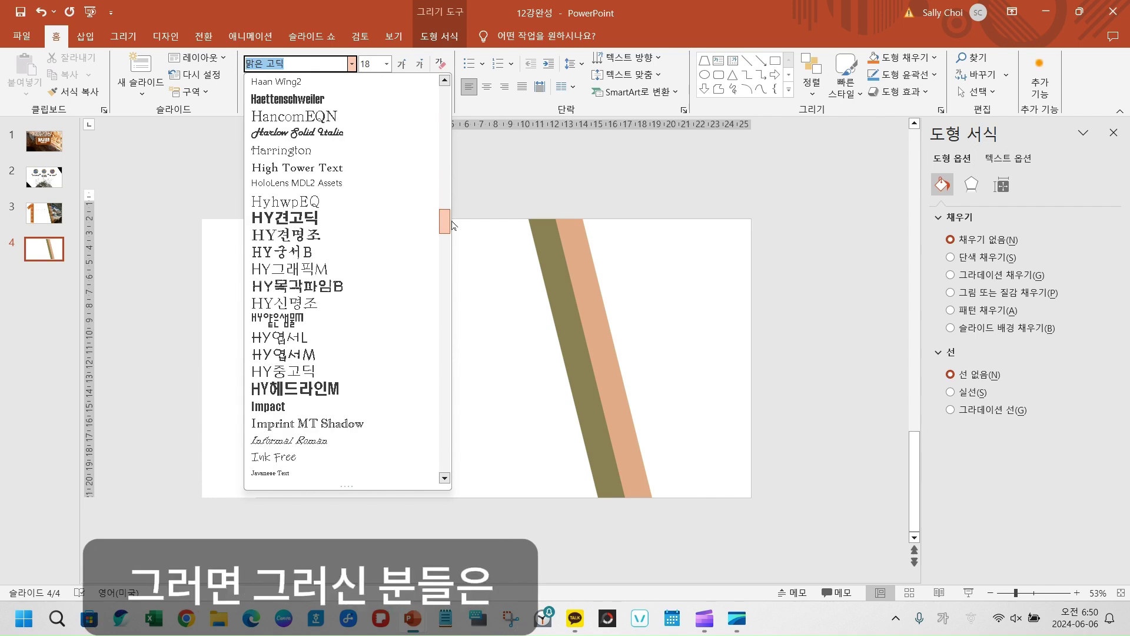
left_click_drag(453, 226, 455, 200)
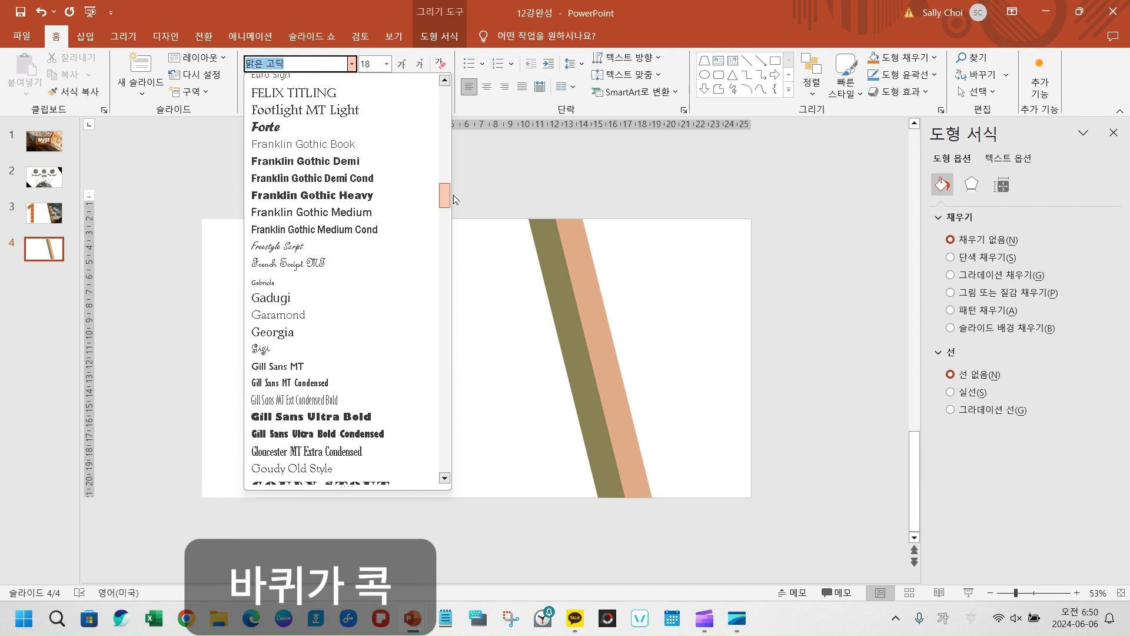
left_click_drag(454, 197, 449, 245)
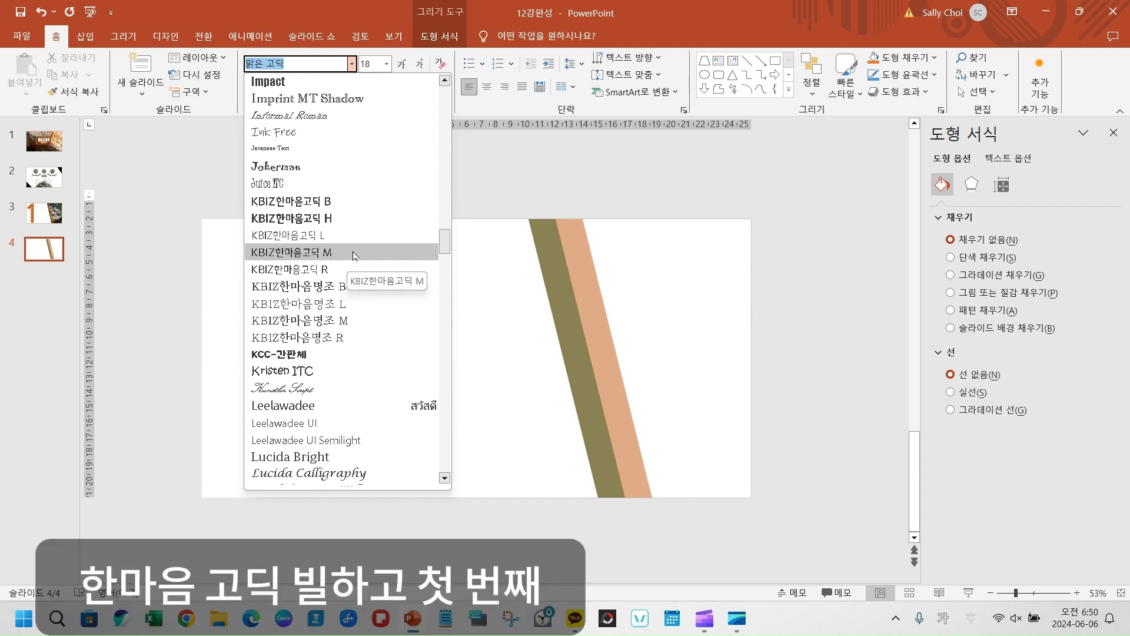
left_click(325, 200)
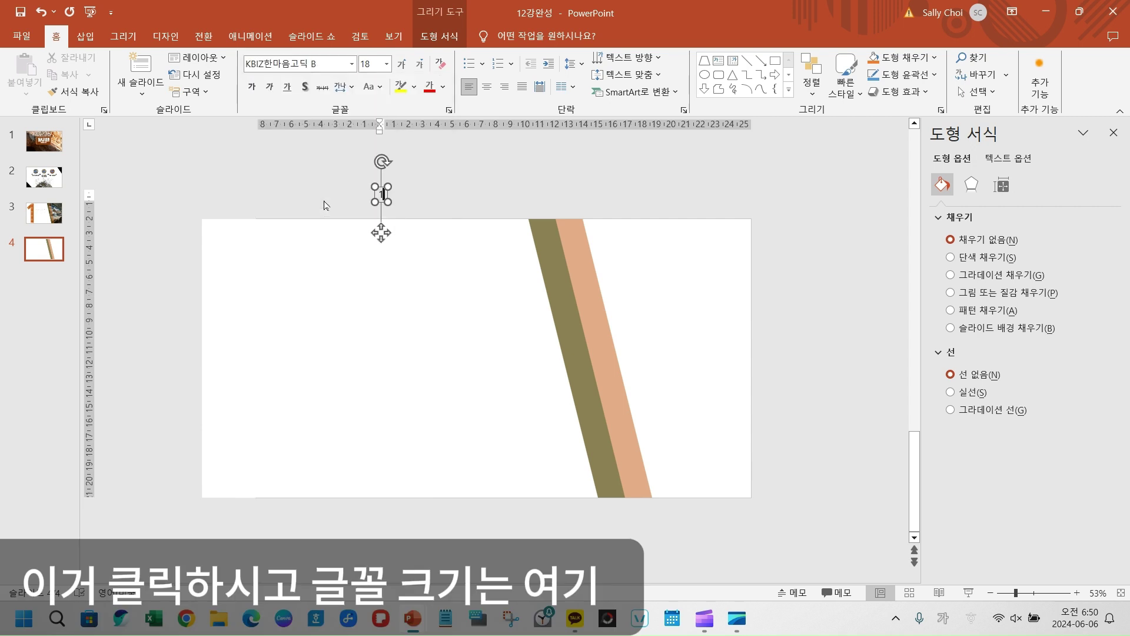
left_click(386, 64)
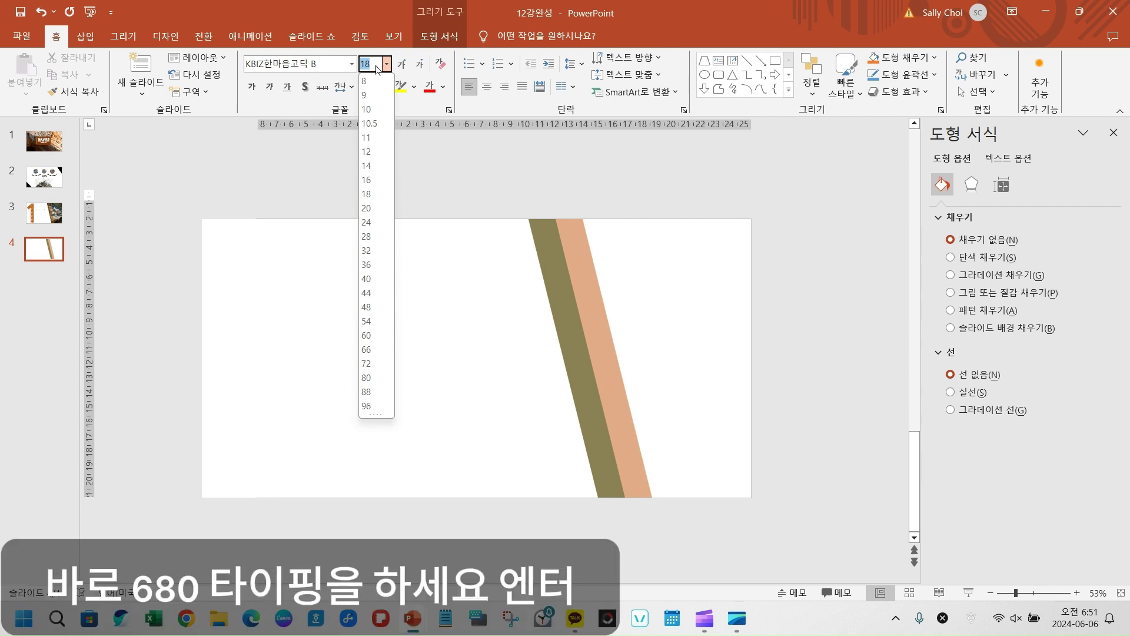
type("680")
key("Return")
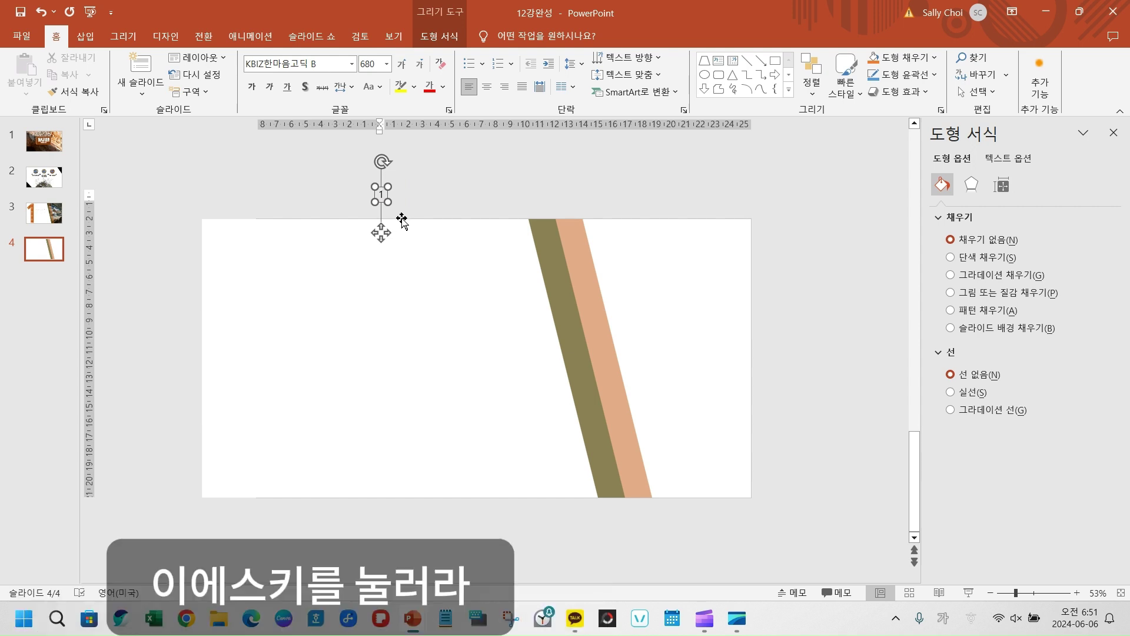
- Select the number's text box as an object and set its font to KBIZ한마음고딕 B at size 680
key("Escape")
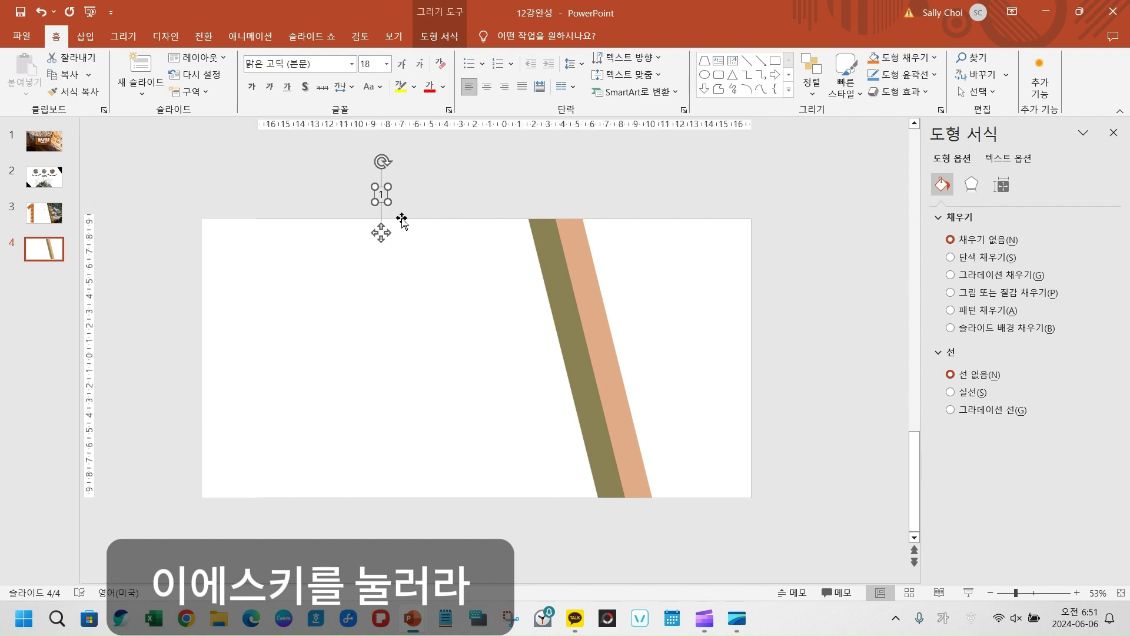
left_click(351, 65)
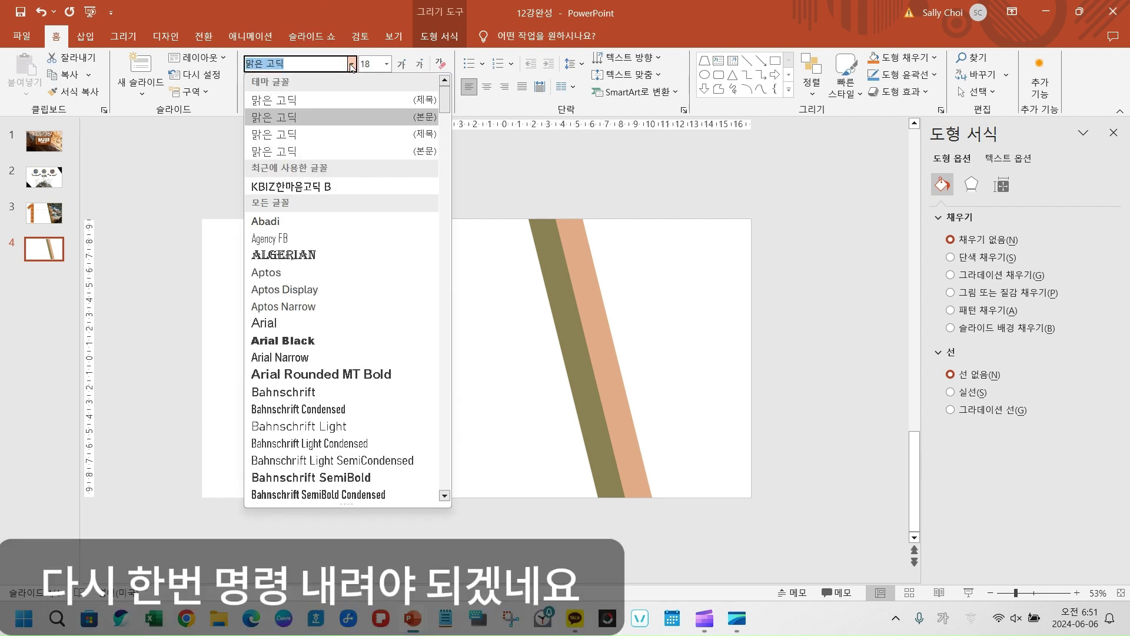
scroll(354, 273, "down", 18)
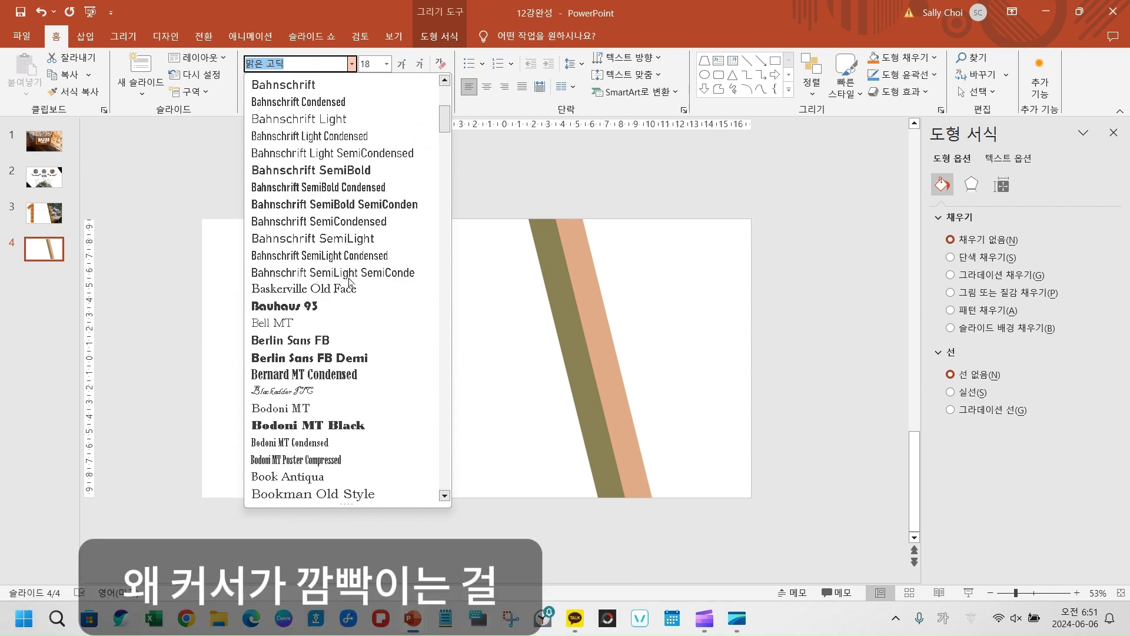
scroll(348, 299, "down", 20)
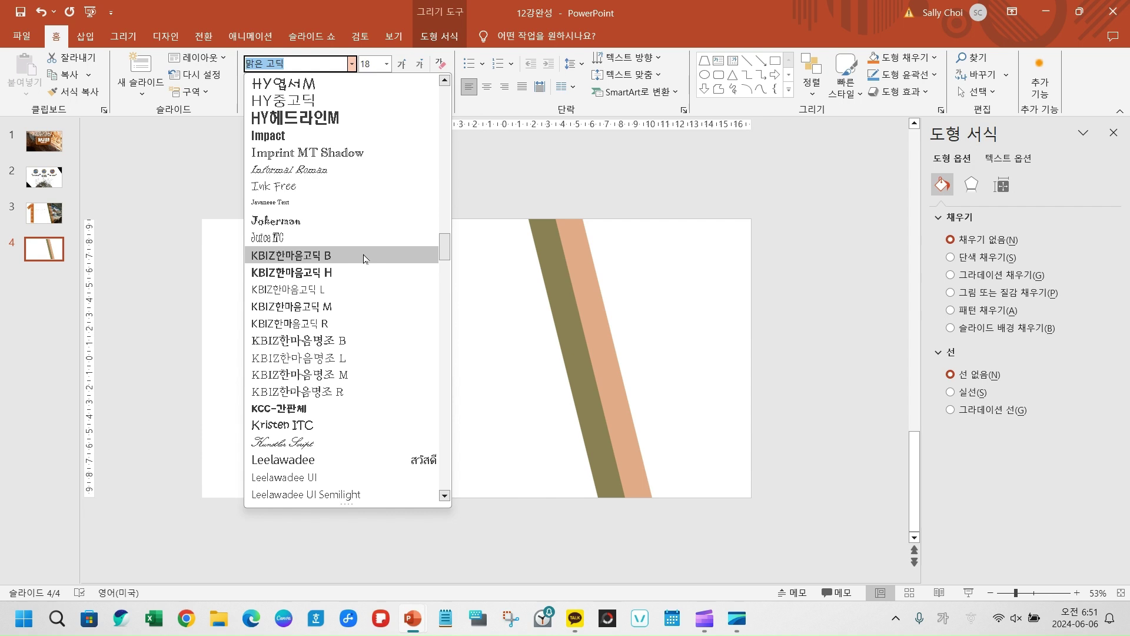
left_click(362, 254)
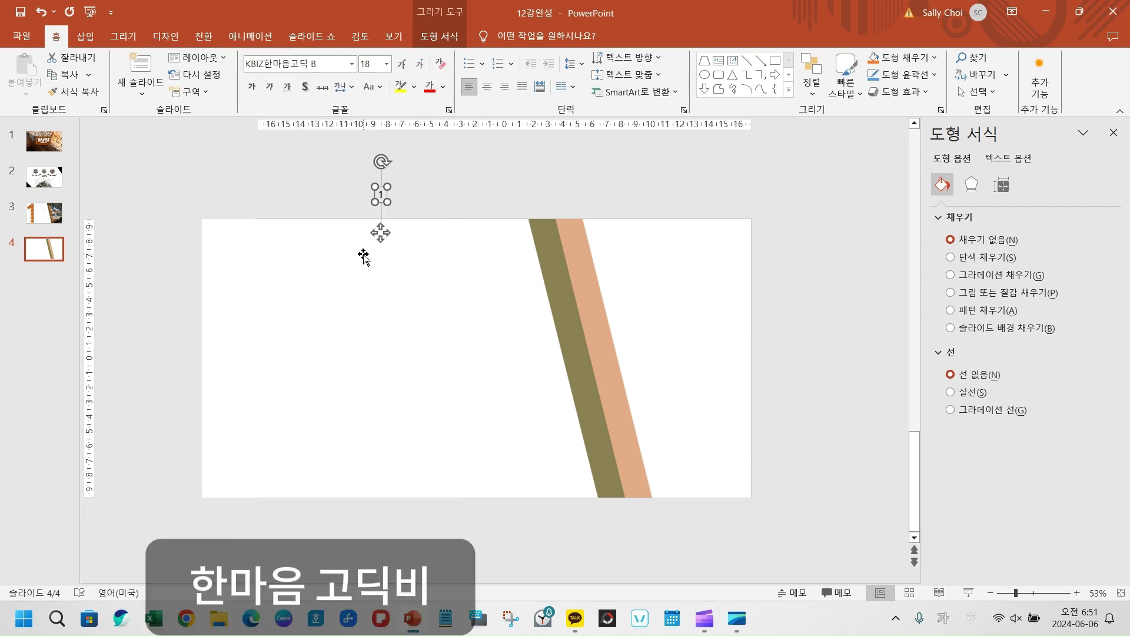
left_click(374, 65)
type("68")
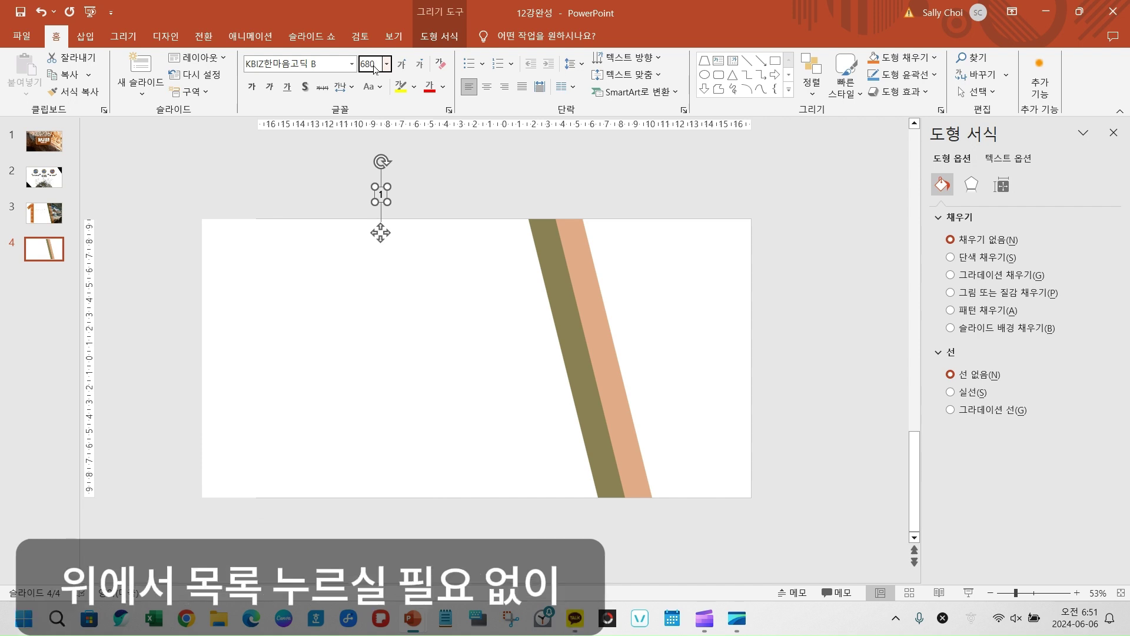
type("0")
key("Return")
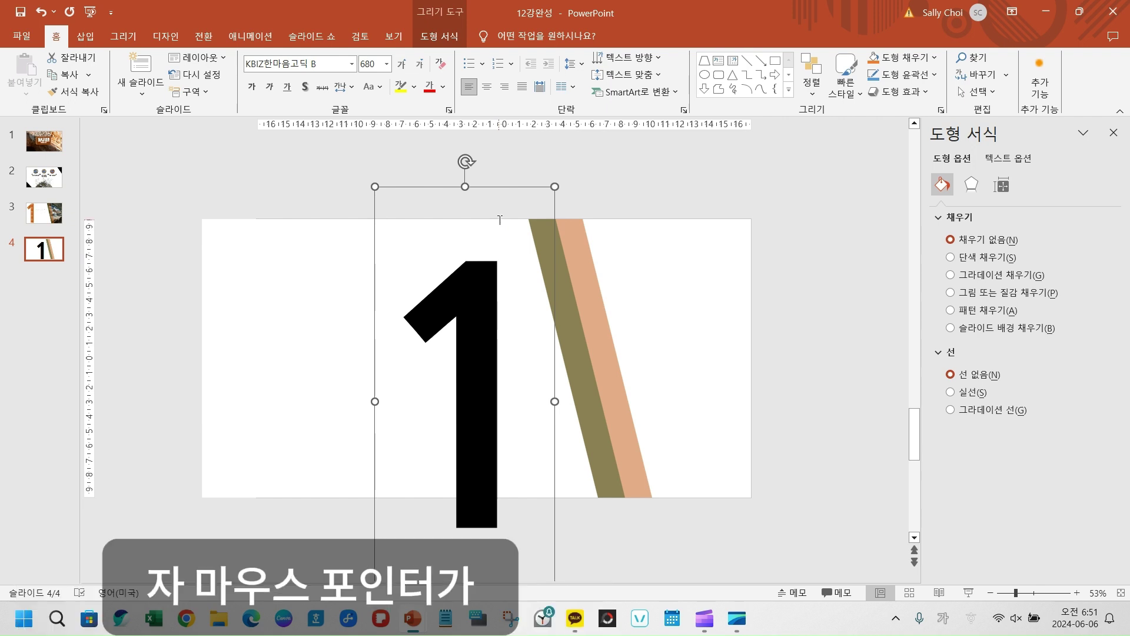
- Move the large number 1 to the left side of the slide so it fits the slide's height
key("ctrl")
key("ctrl")
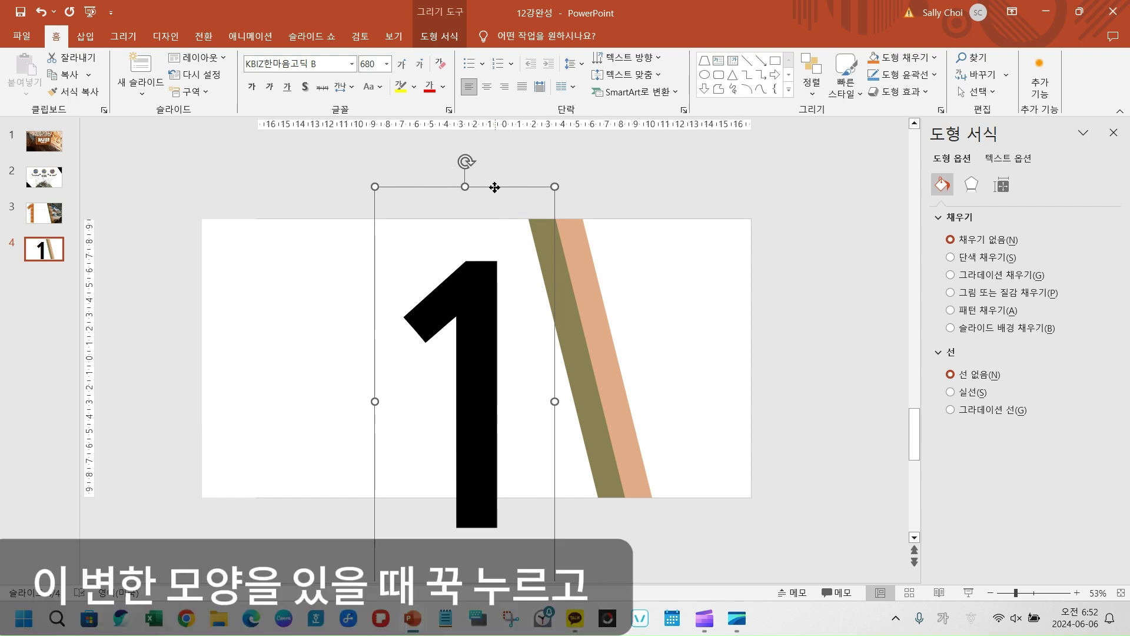
left_click_drag(494, 187, 309, 151)
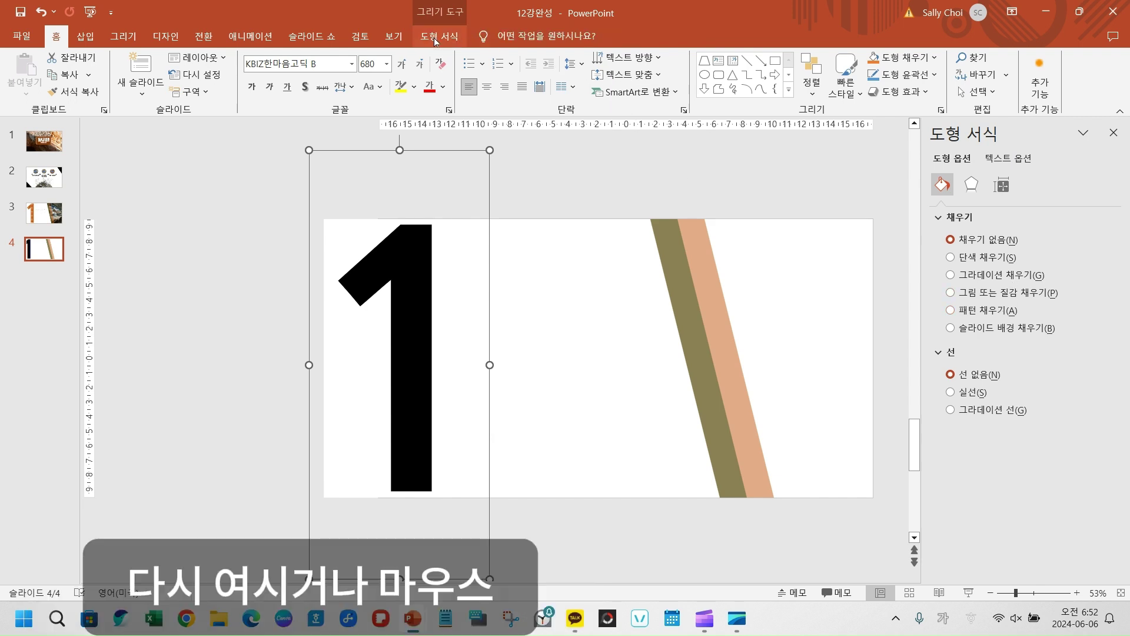
- Try to fill the shape of the number's text box with an orange 75% dotted pattern, and undo the fill
right_click(485, 294)
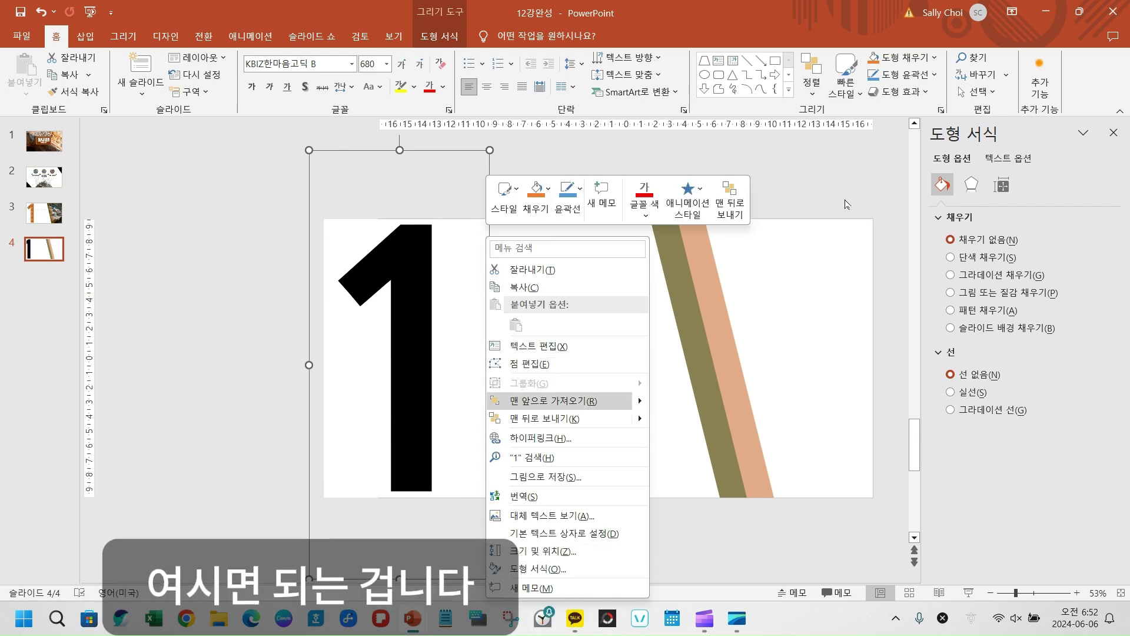
left_click(899, 191)
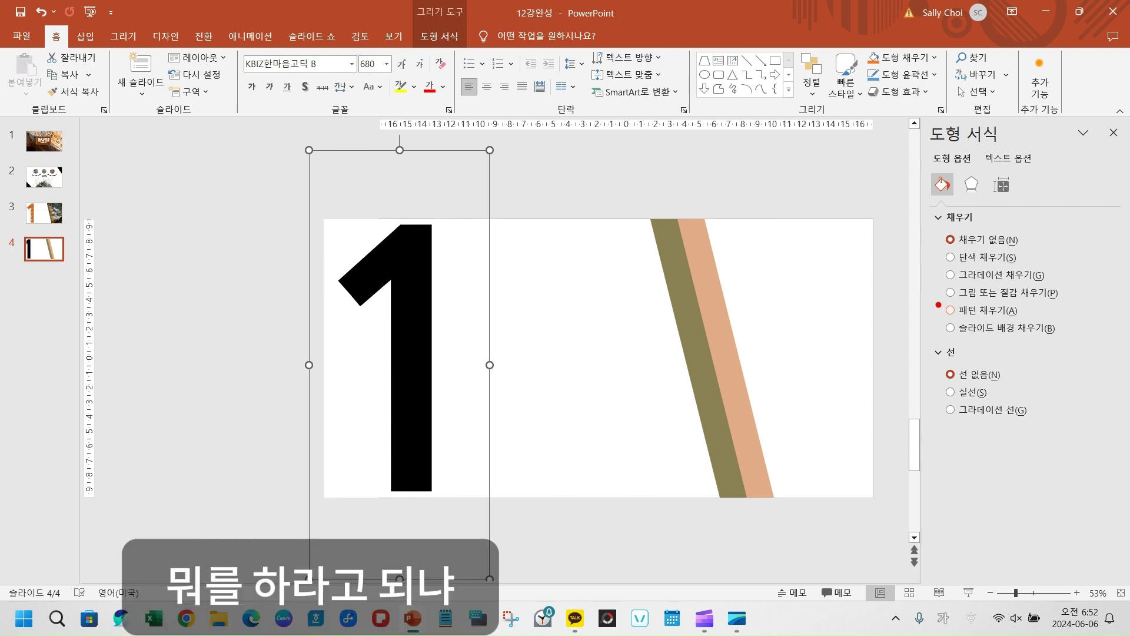
left_click_drag(936, 300, 1059, 325)
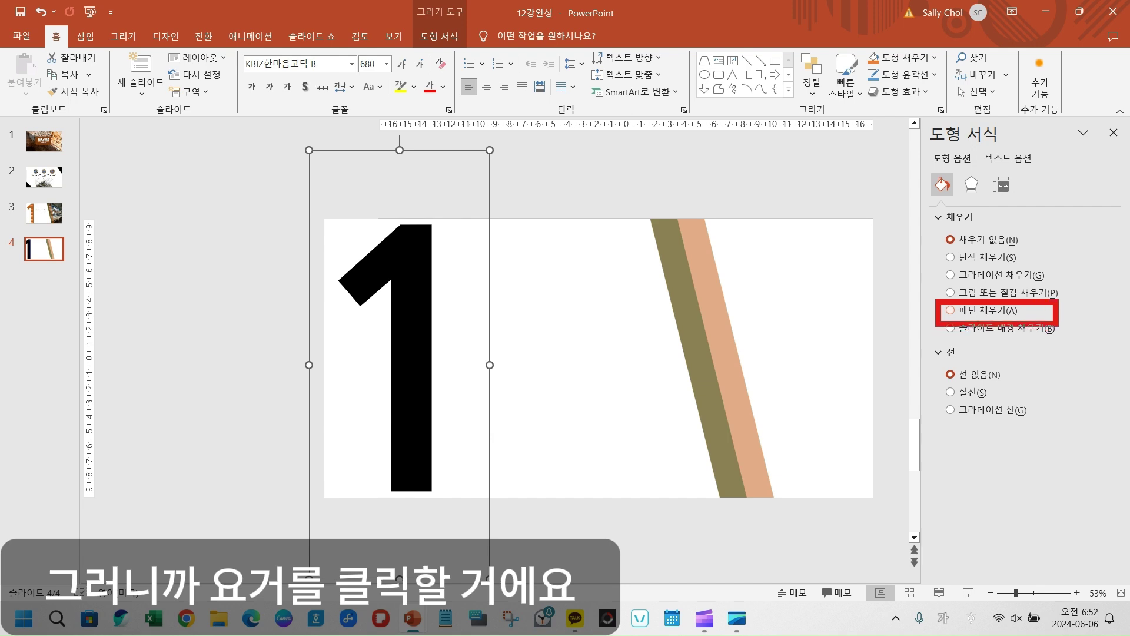
left_click(984, 313)
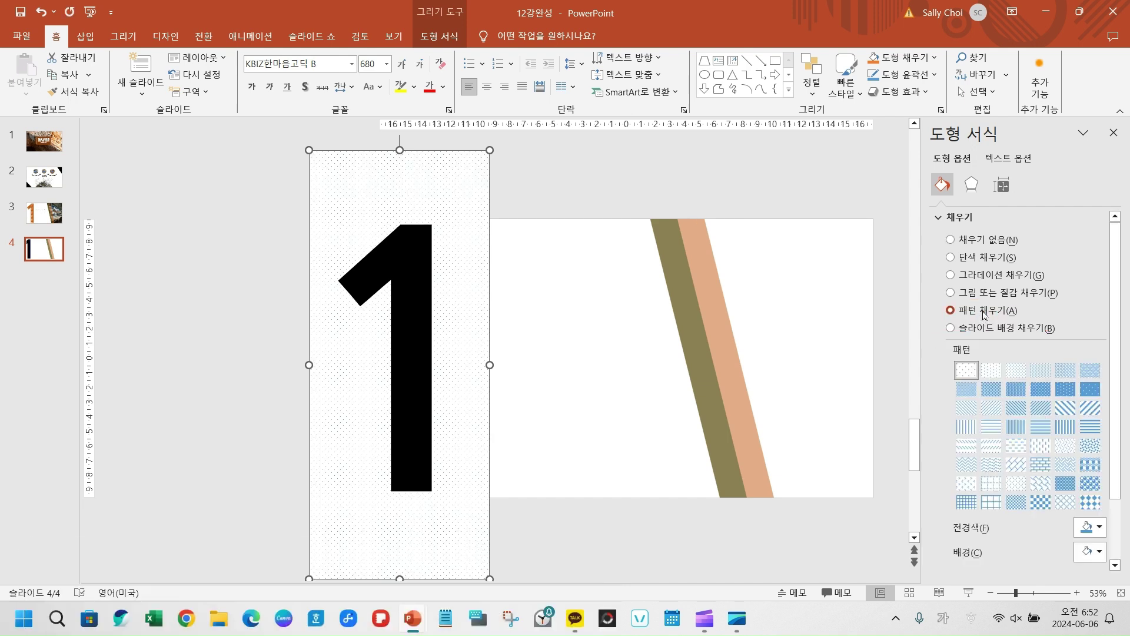
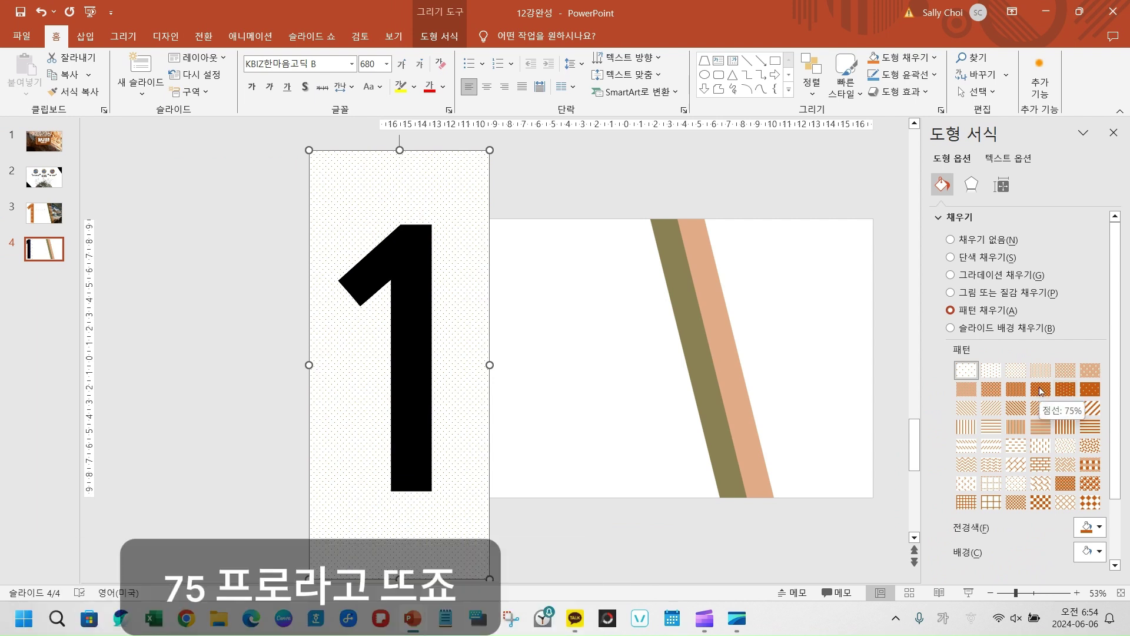
left_click(1041, 389)
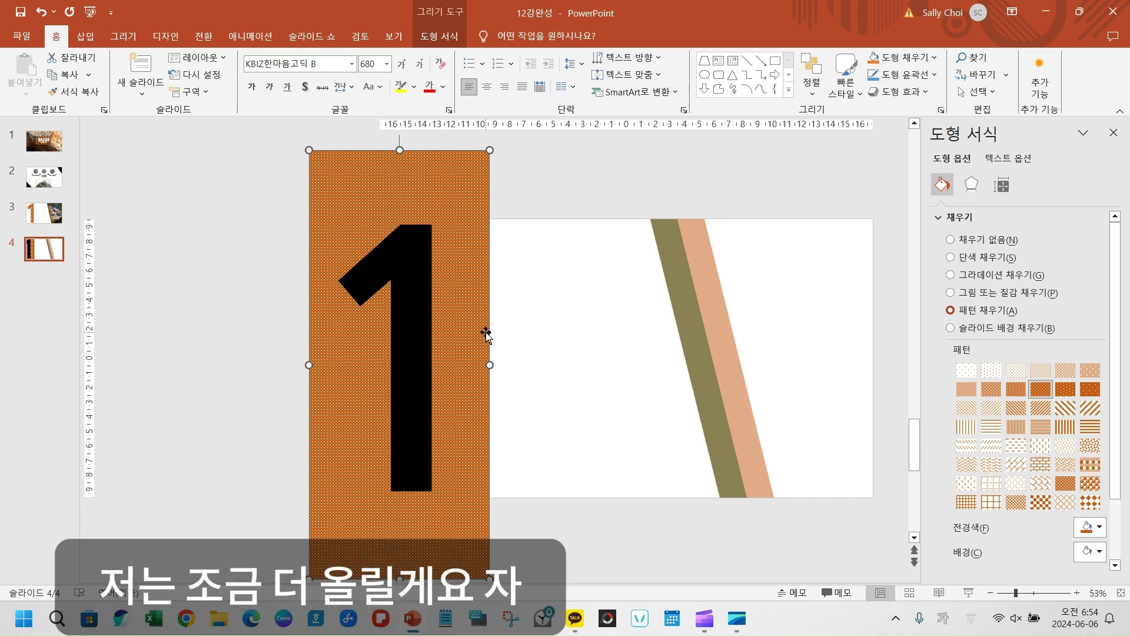
key("ctrl+z")
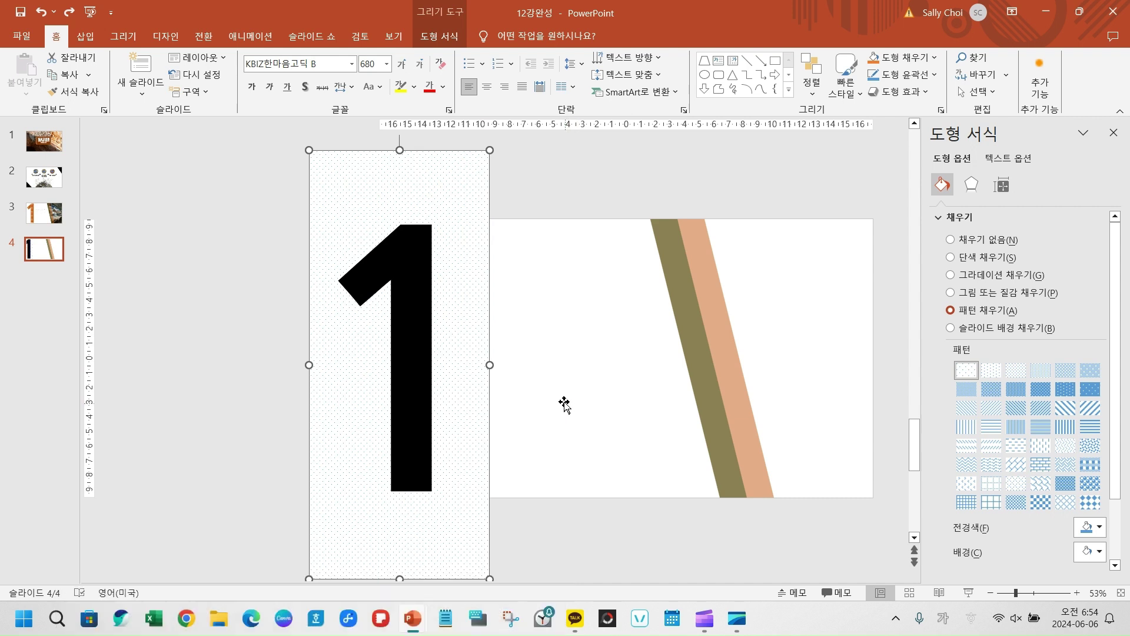
key("ctrl+z")
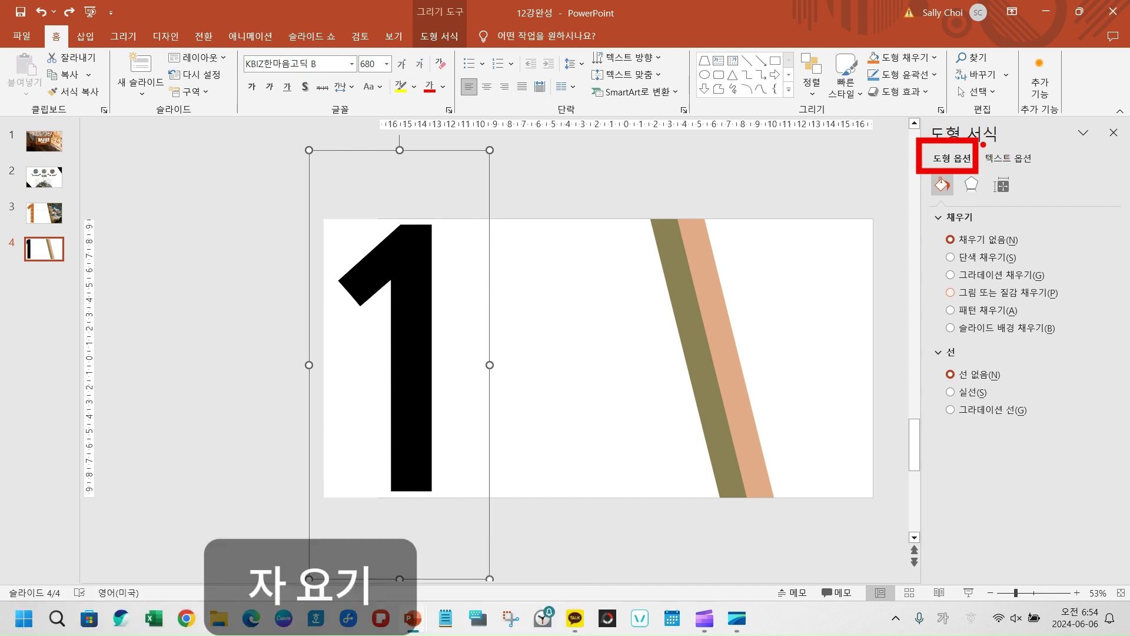
- Compare the shape options with the text options in the formatting settings of the number's text box
left_click(1009, 159)
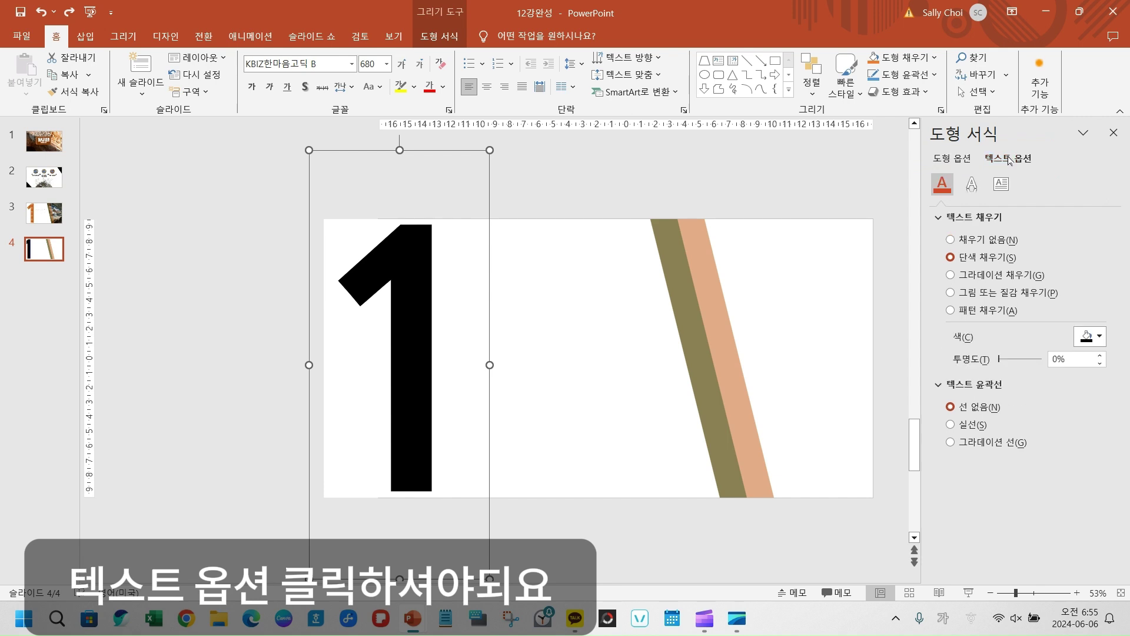
left_click(952, 159)
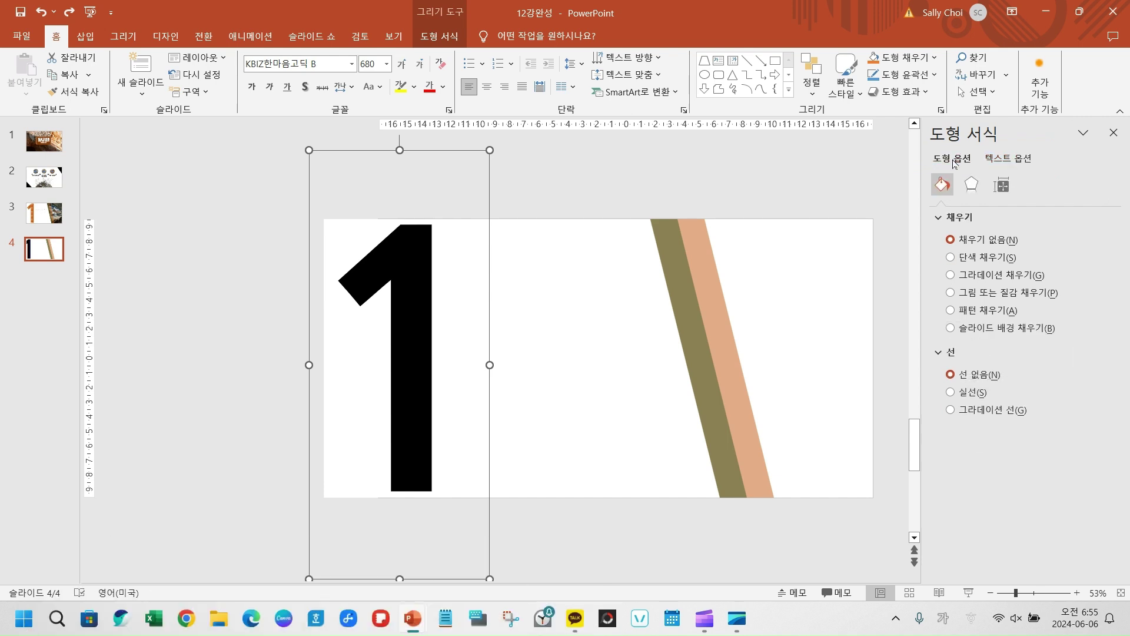
left_click(1002, 160)
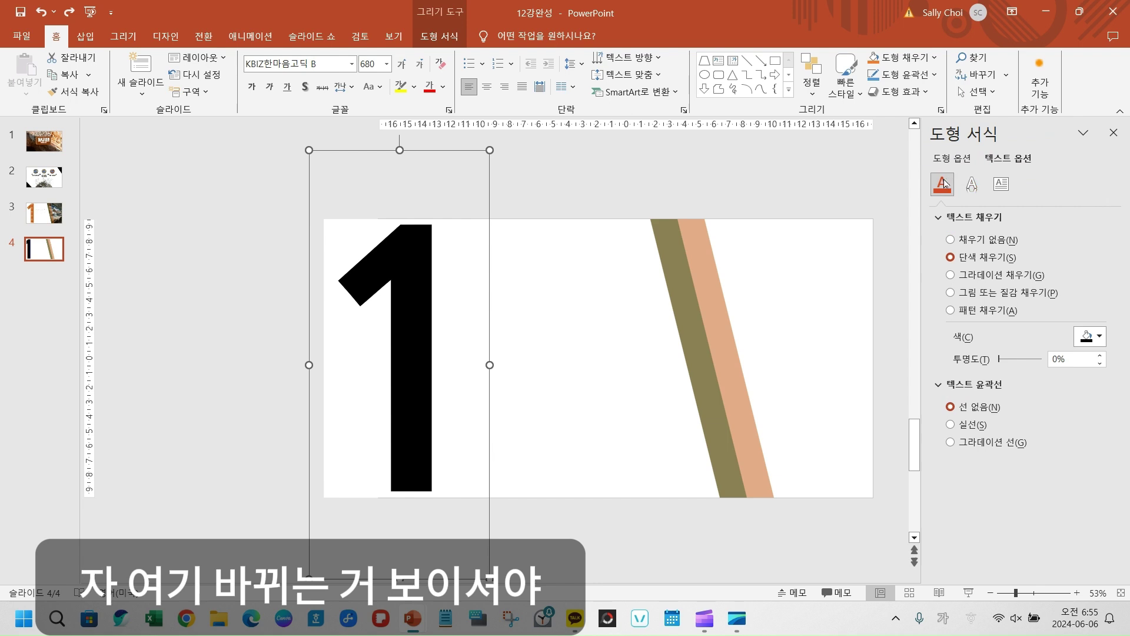
mouse_move(922, 165)
left_mouse_down()
mouse_move(994, 208)
mouse_move(1044, 210)
left_mouse_up()
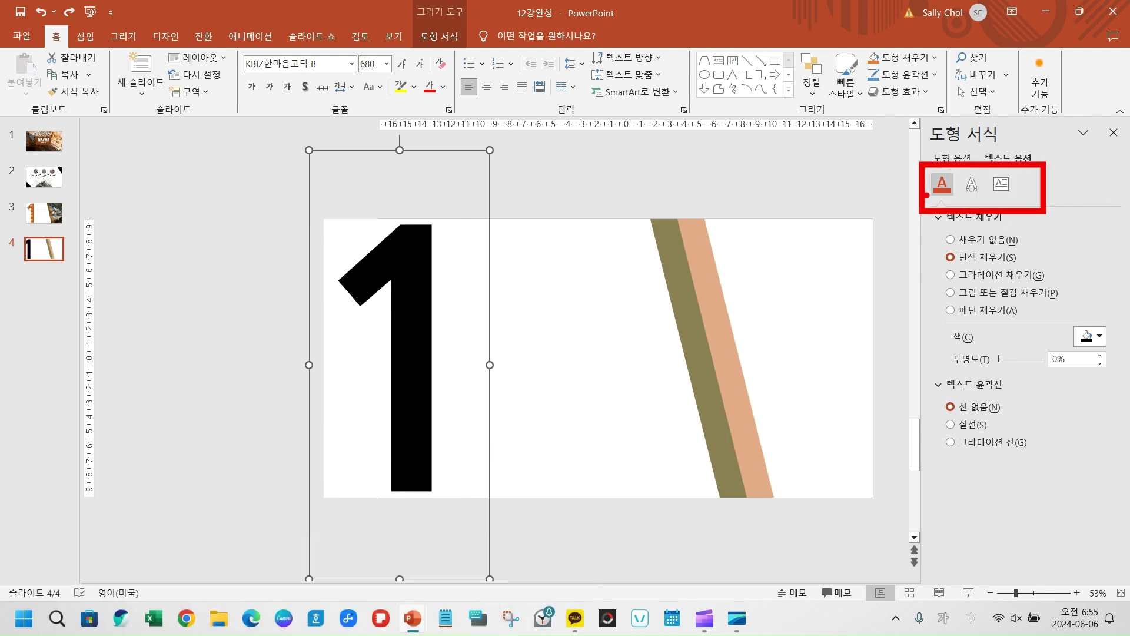
key("Escape")
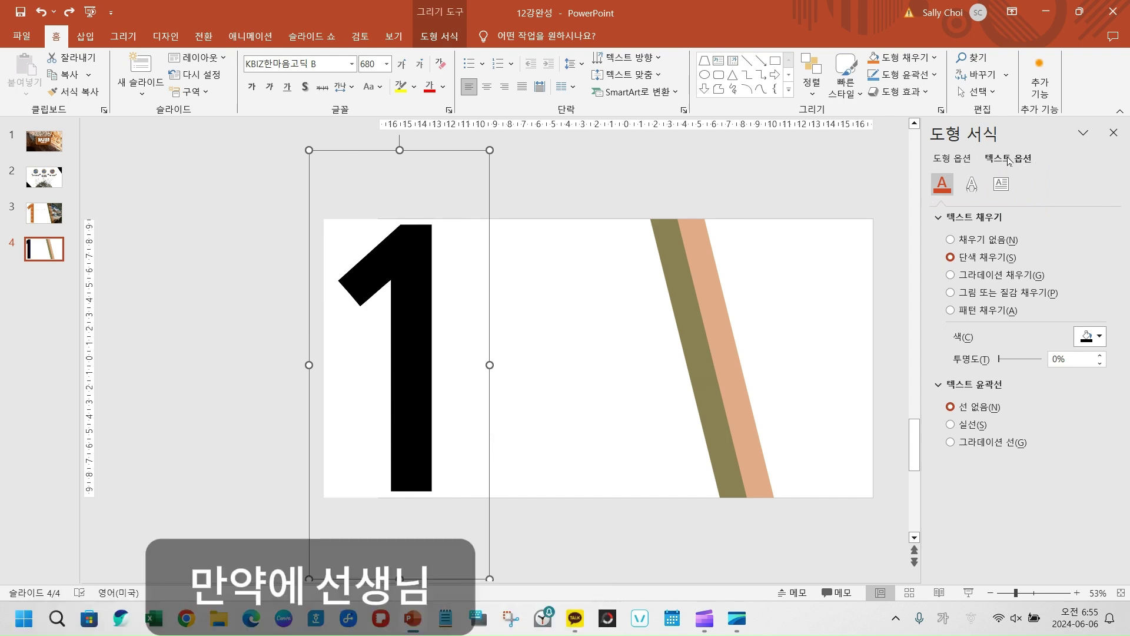
left_click(946, 159)
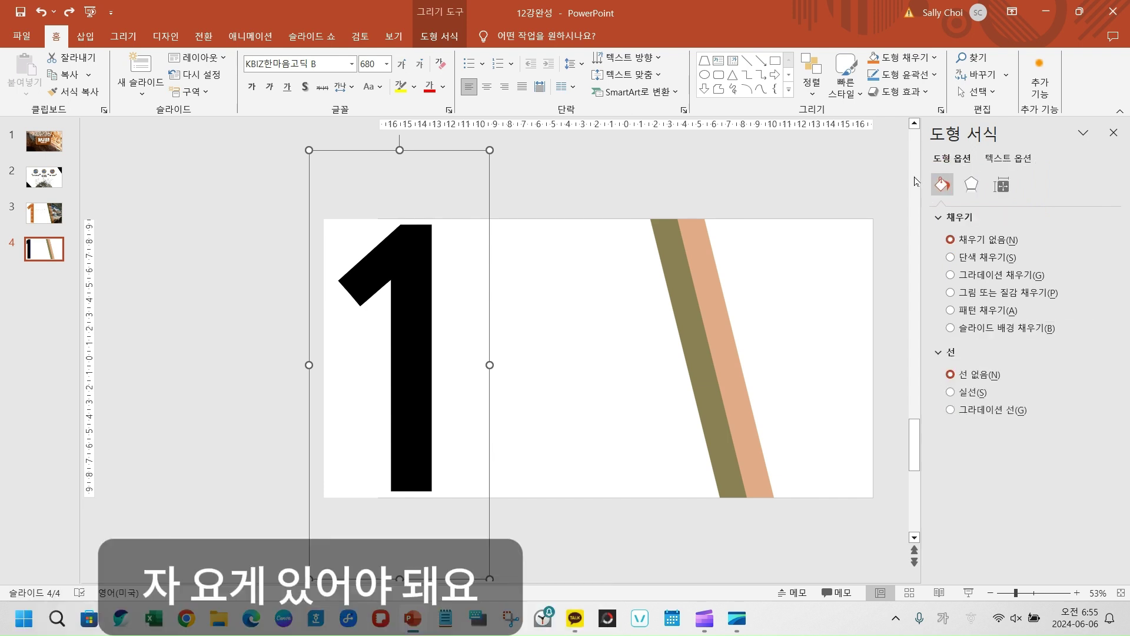
key("ctrl+2")
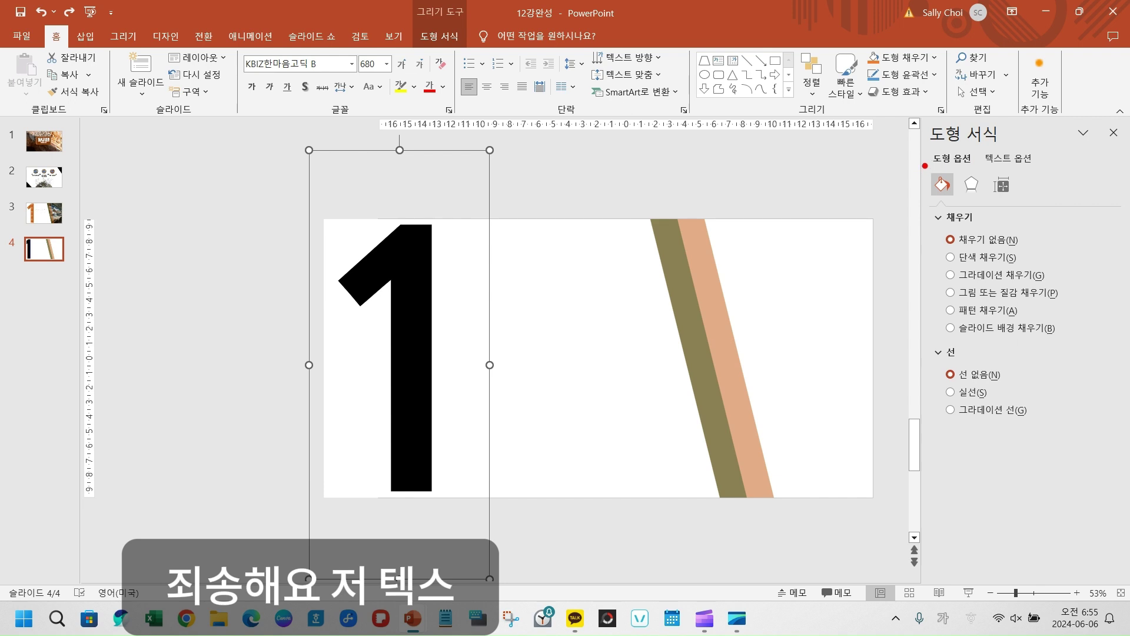
left_click_drag(925, 166, 1033, 210)
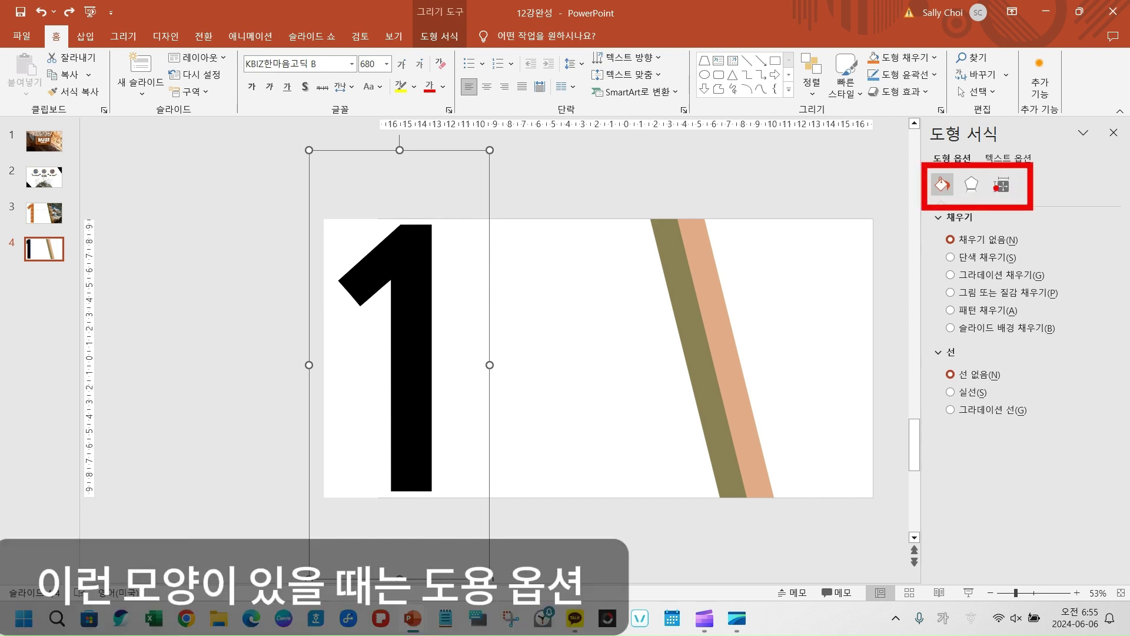
key("Escape")
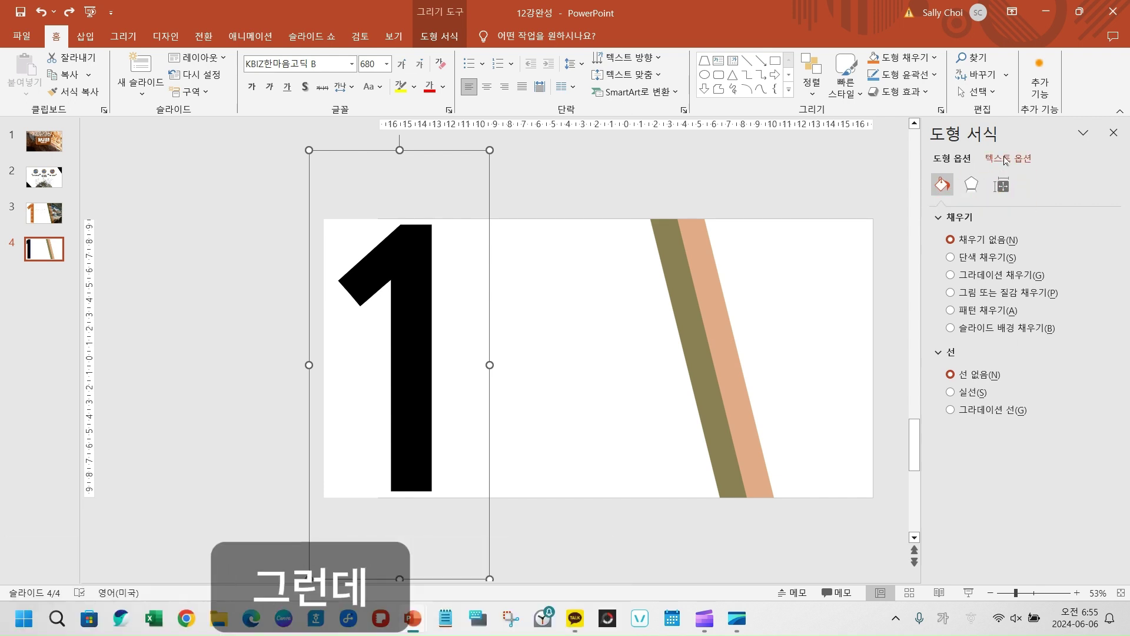
left_click(1007, 158)
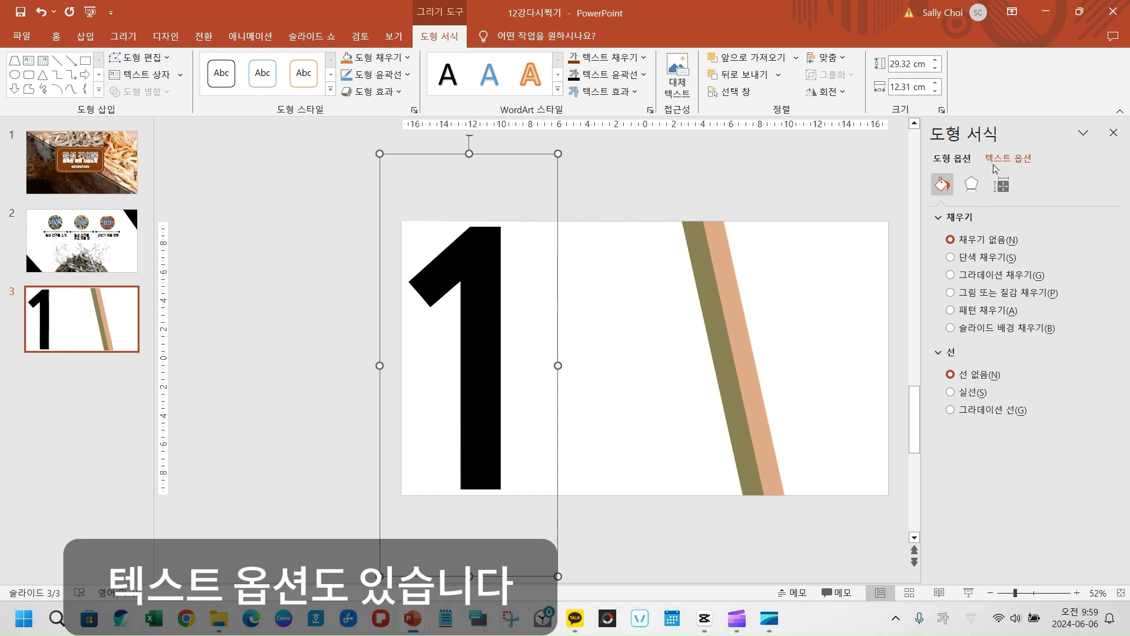
- Give the number 1's text a pattern fill with the foreground colour Orange, Accent 2, 25% darker
left_click(1009, 160)
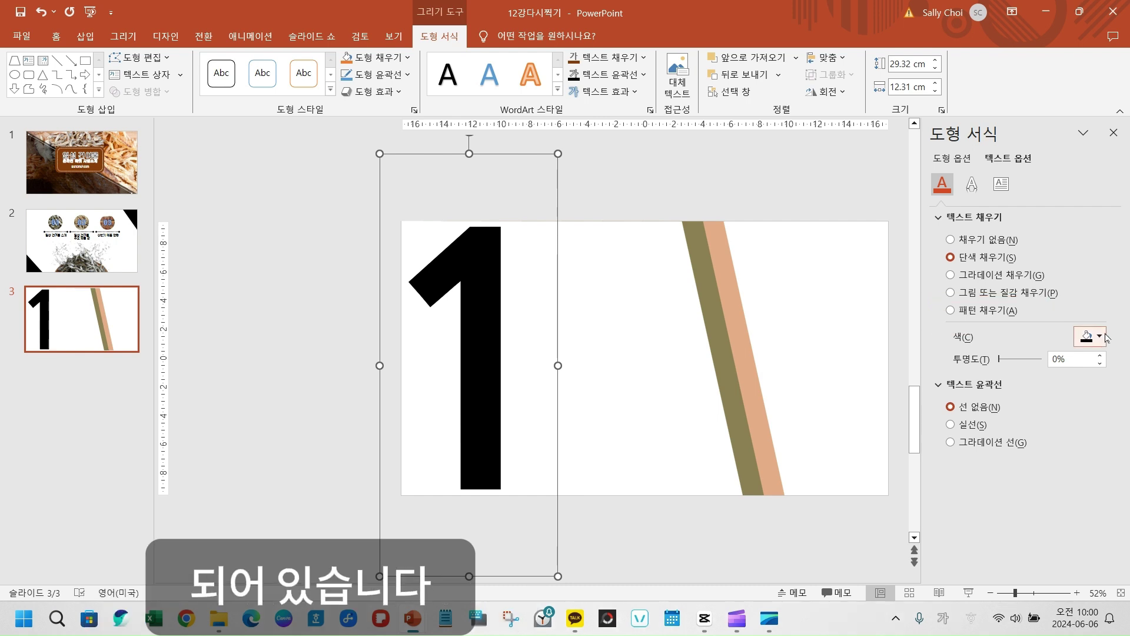
left_click(968, 310)
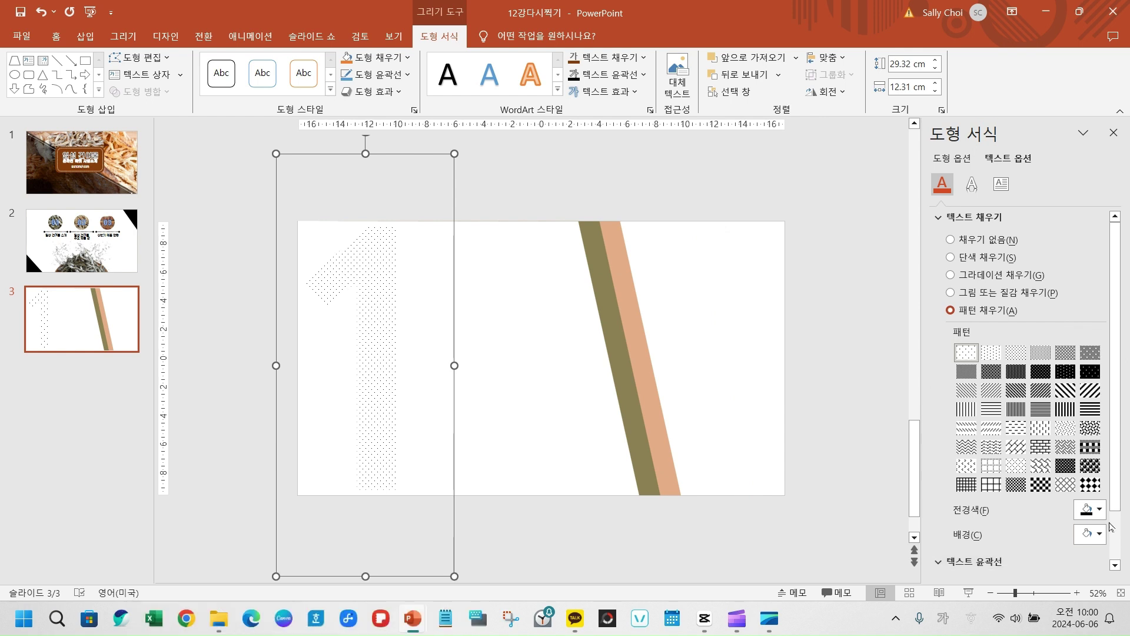
left_click(1099, 510)
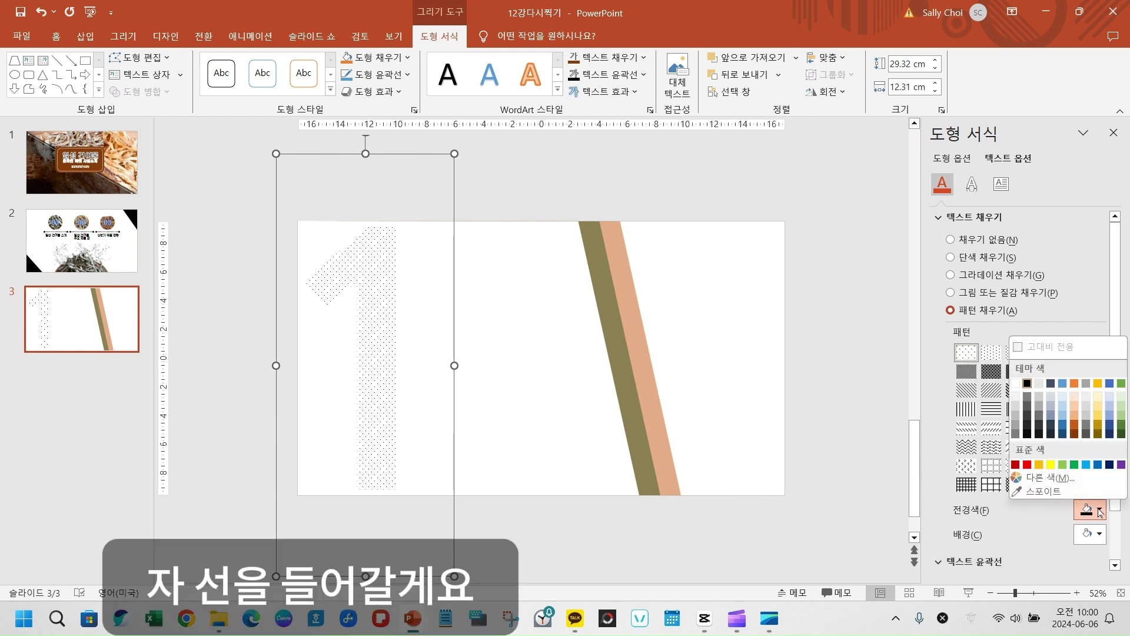
left_click(1099, 511)
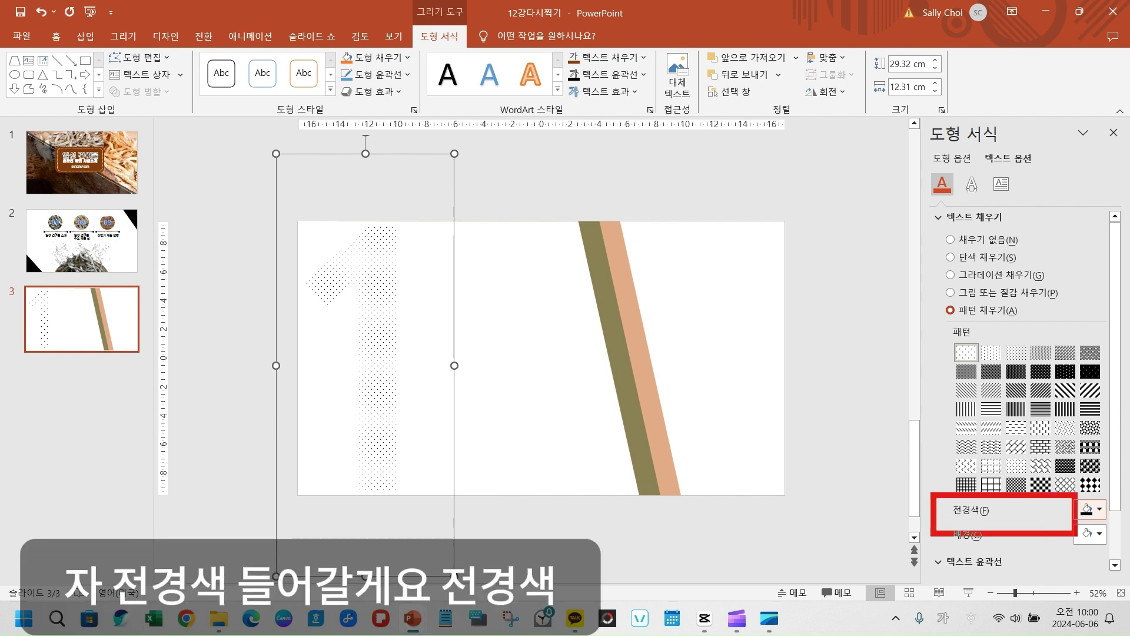
left_click(1100, 511)
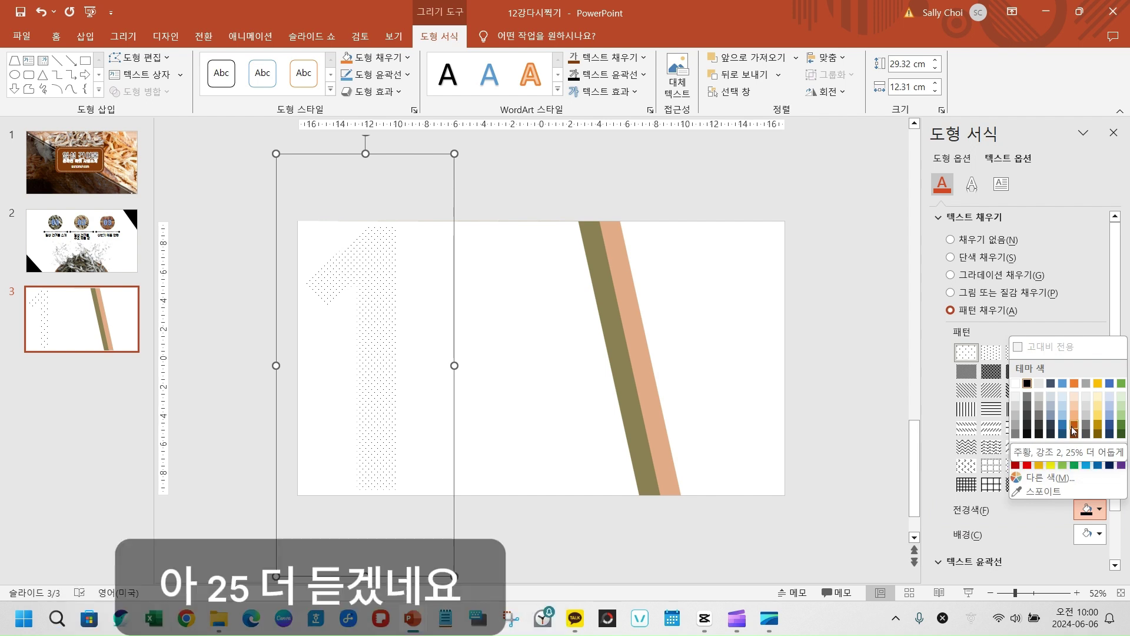
left_click(1074, 426)
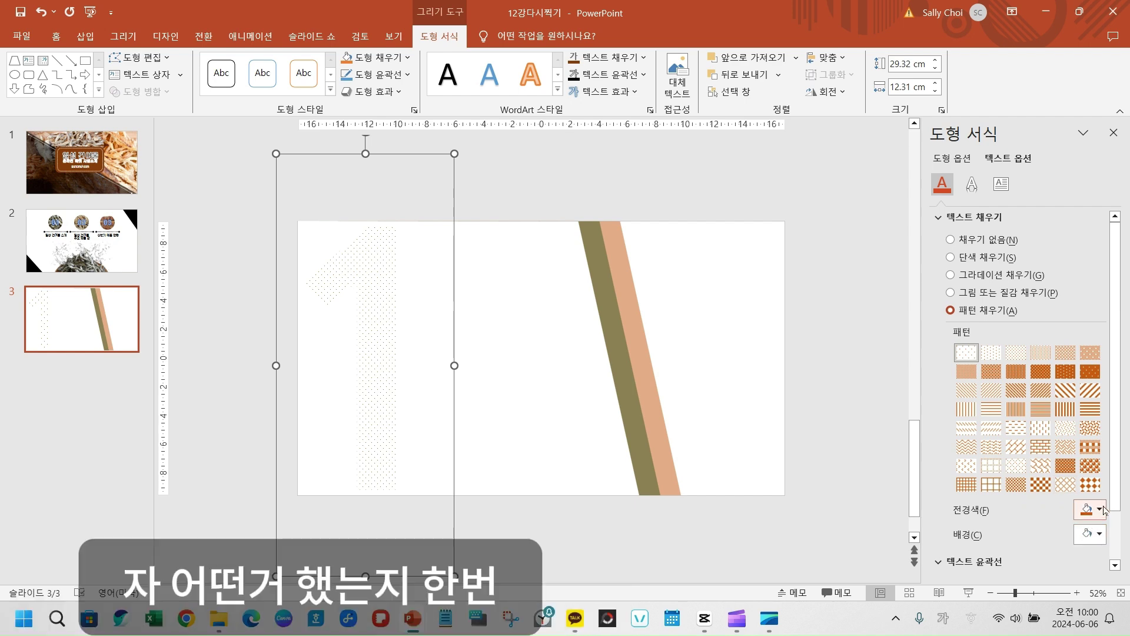
left_click(1089, 514)
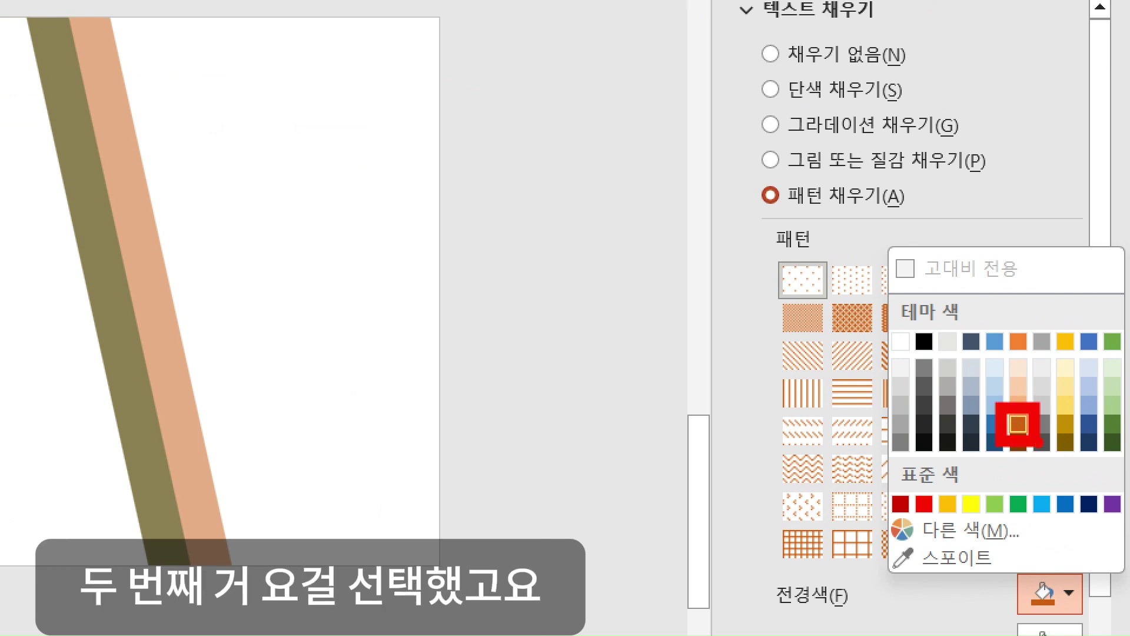
left_click(1018, 424)
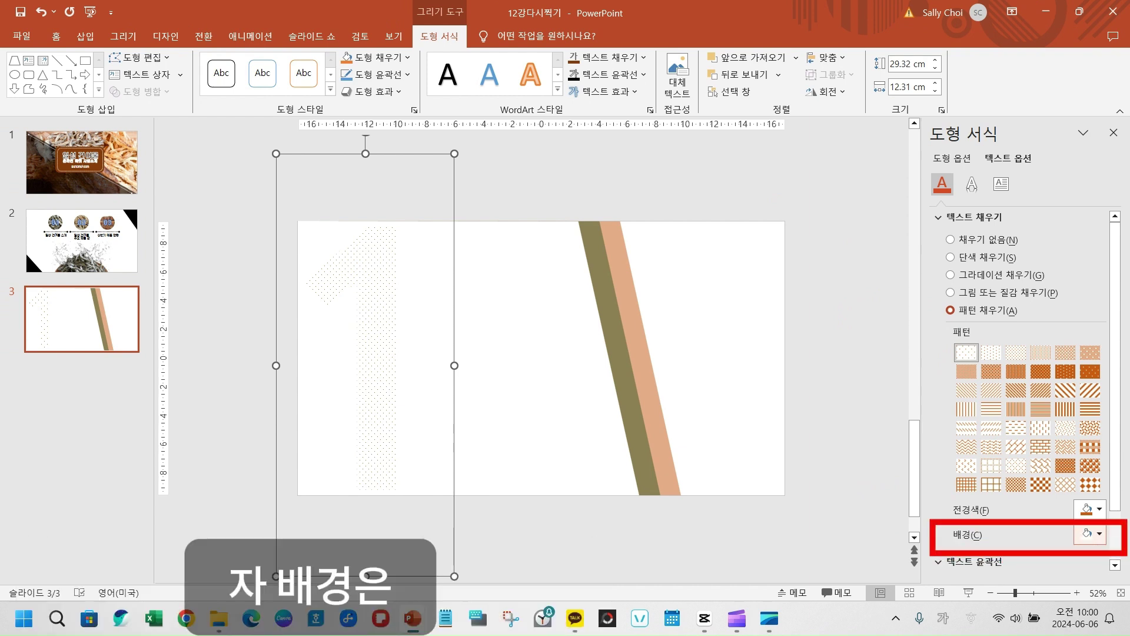
- Keep the pattern's background colour white and apply the 75% dotted pattern to the number's text
left_click(1100, 536)
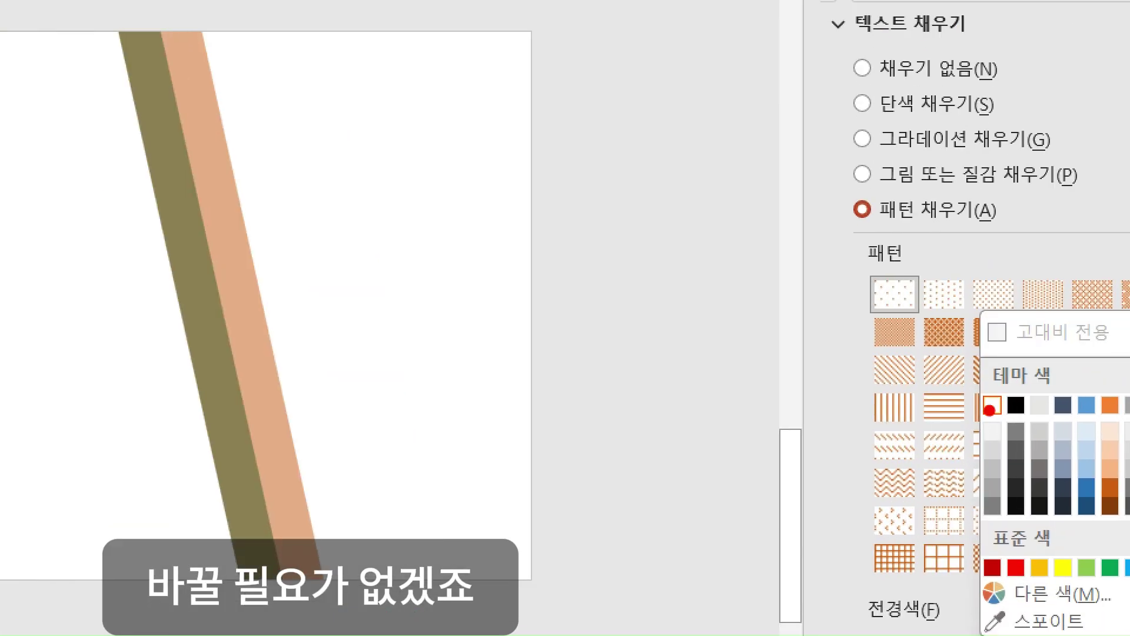
left_click_drag(963, 385, 1022, 423)
key("Escape")
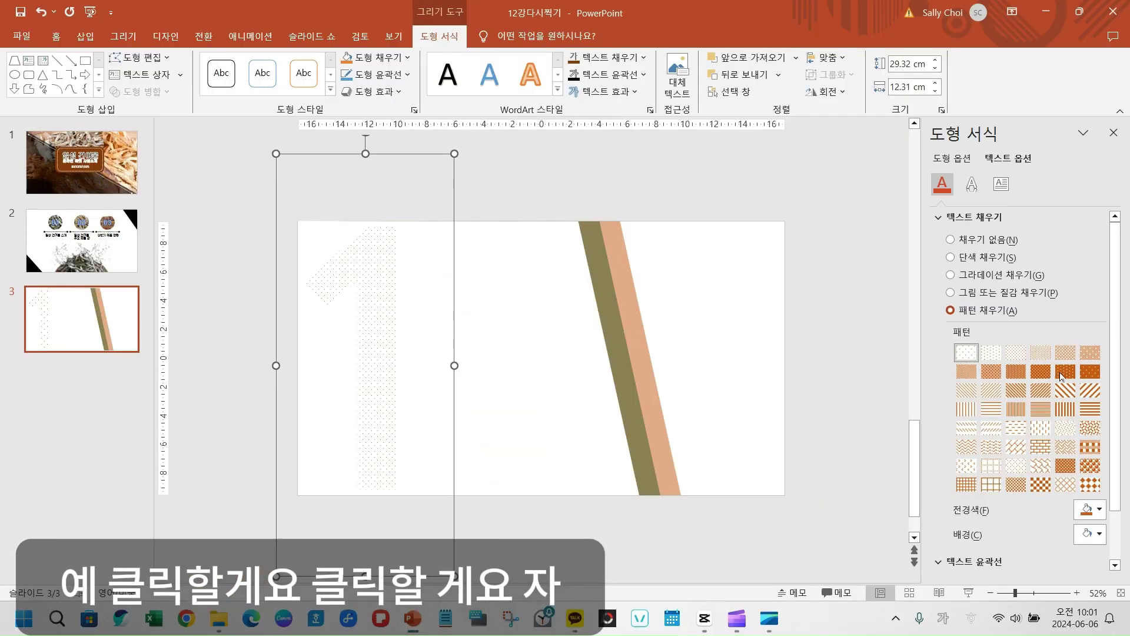
left_click(1040, 375)
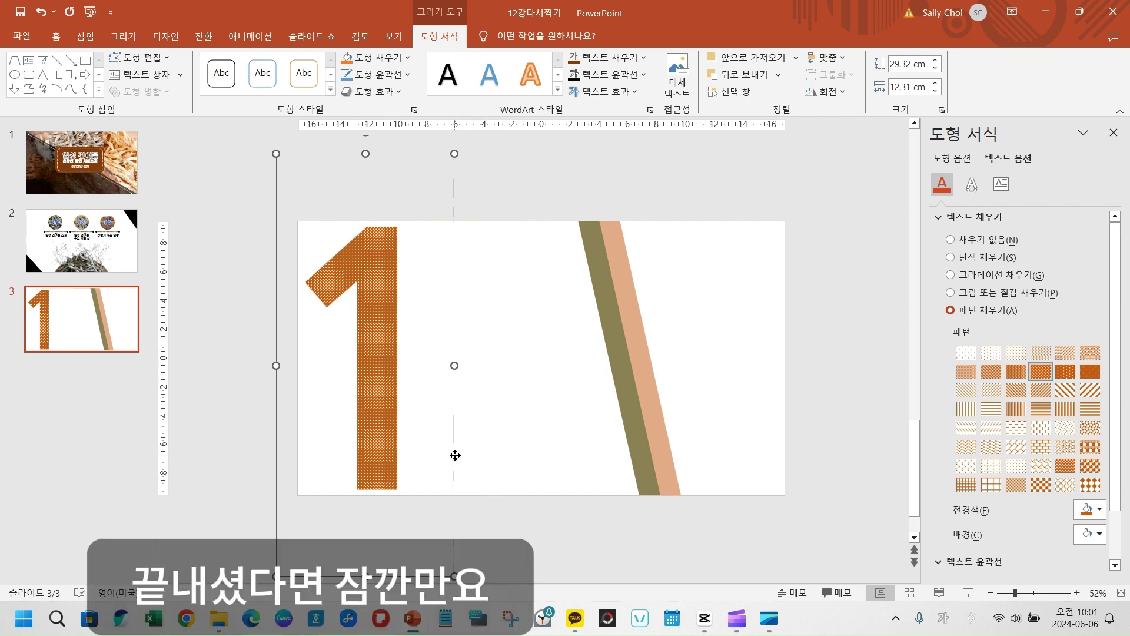
- Move the patterned number 1 slightly to the right, close the shape formatting settings and deselect everything on the slide
left_click_drag(455, 456, 530, 456)
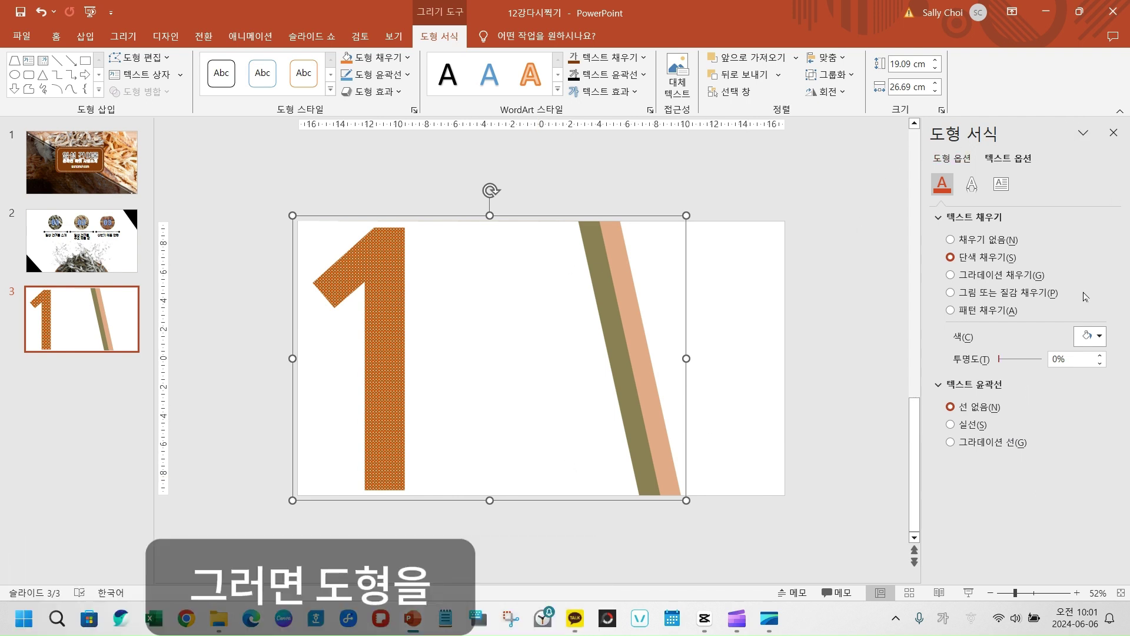
left_click(1114, 133)
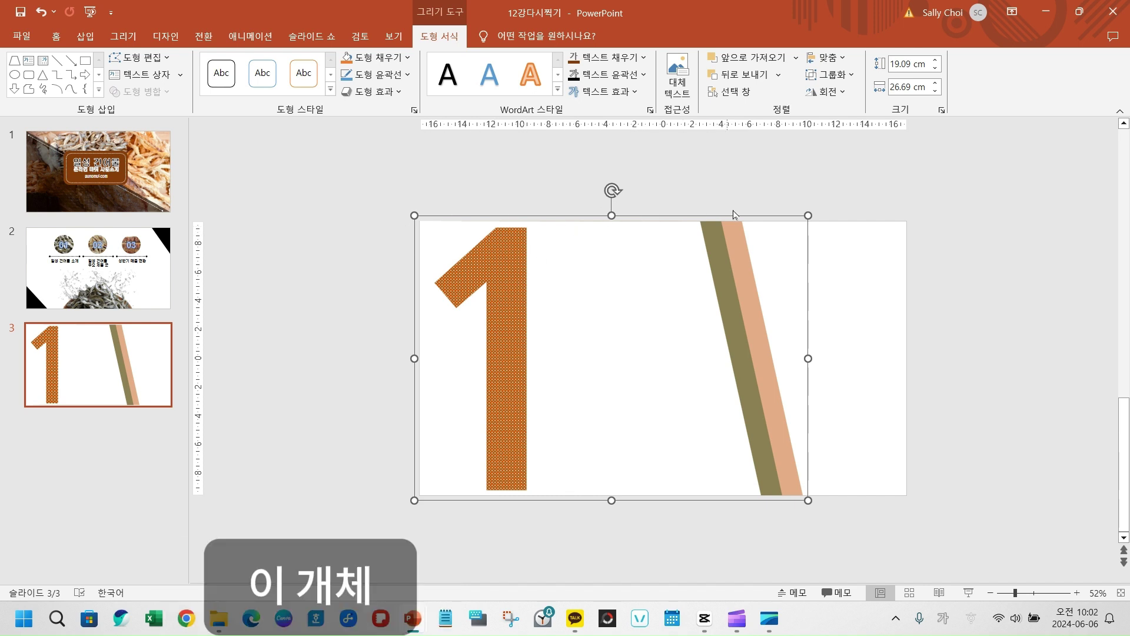
left_click(810, 179)
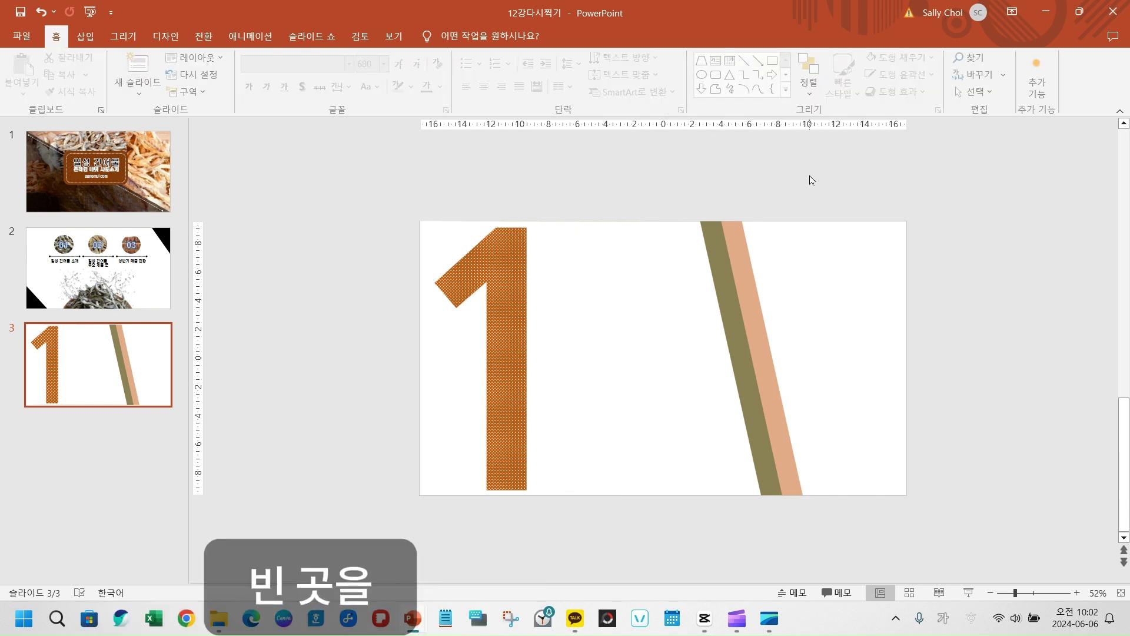
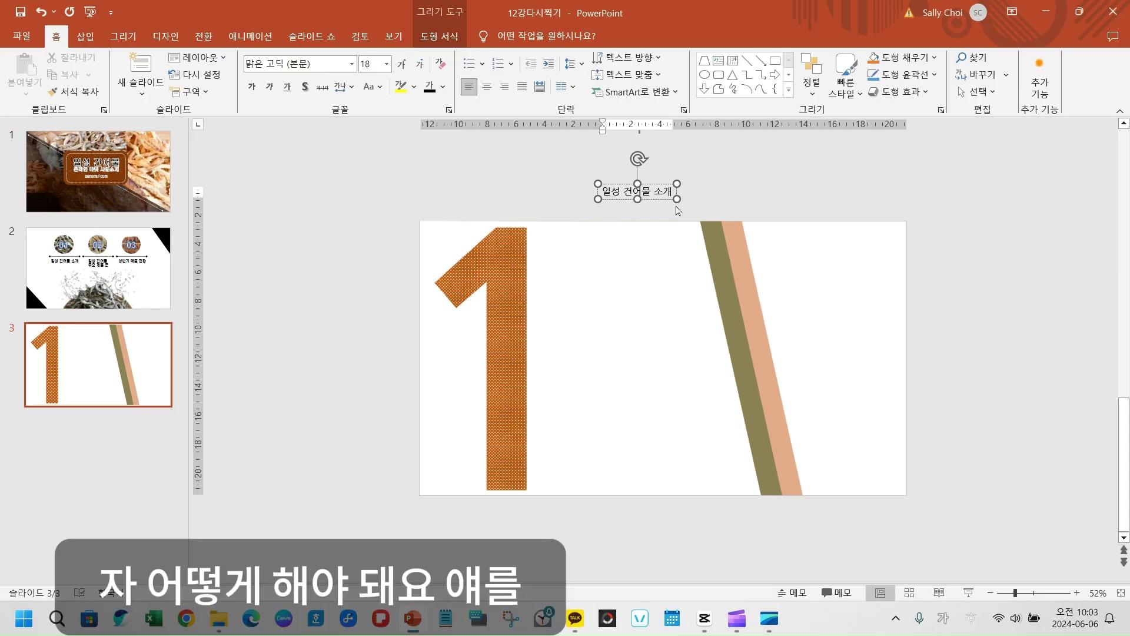
- Set the font of the 일성 건어물 소개 text box to HY헤드라인M at size 44
key("Escape")
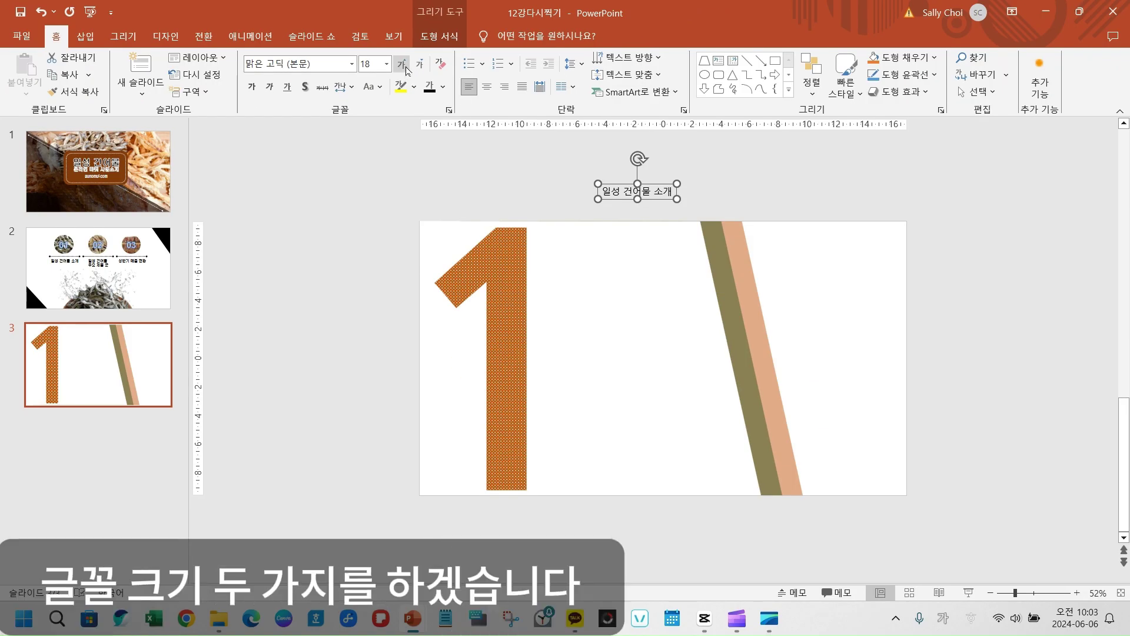
left_click(352, 65)
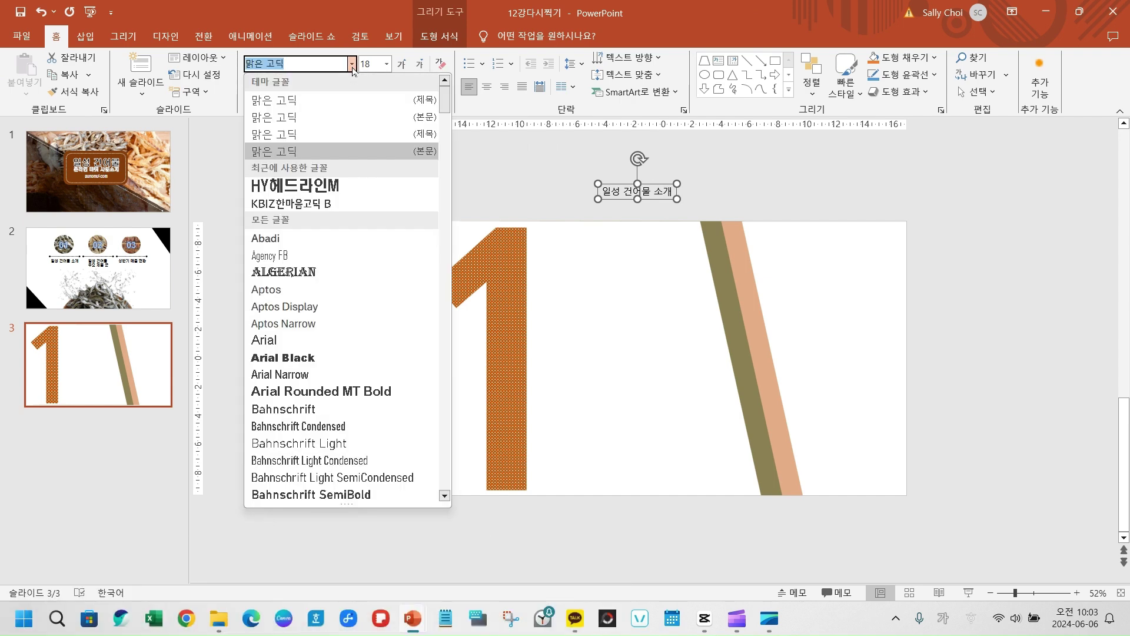
scroll(366, 265, "down", 12)
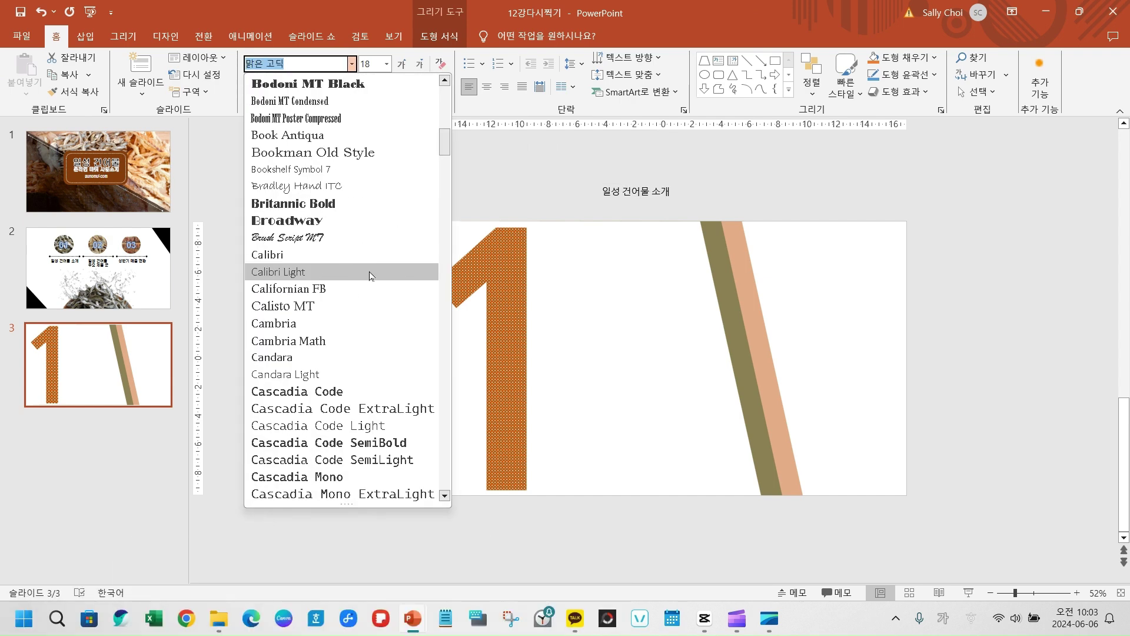
scroll(370, 272, "down", 20)
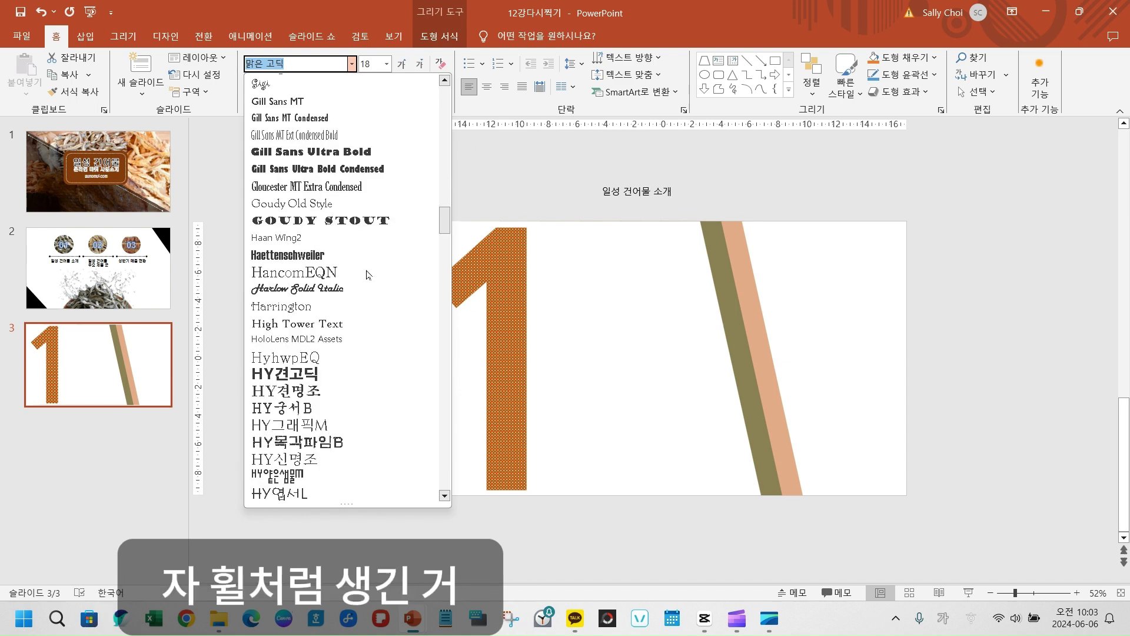
scroll(366, 275, "up", 2)
scroll(367, 275, "down", 5)
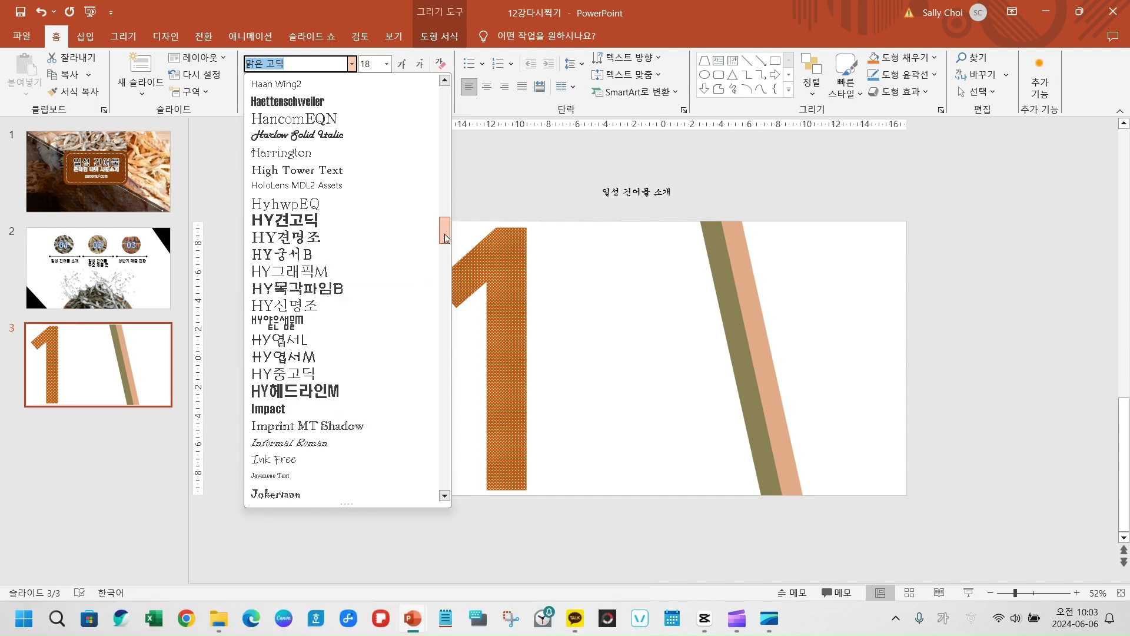
left_click_drag(445, 237, 441, 190)
scroll(361, 236, "down", 10)
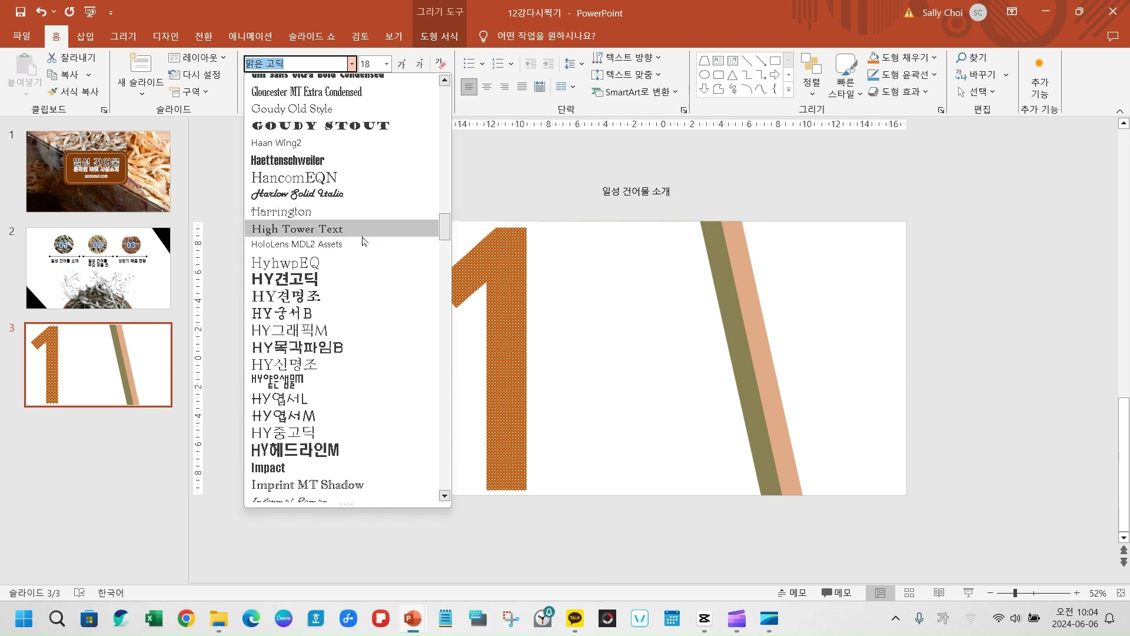
left_click(361, 450)
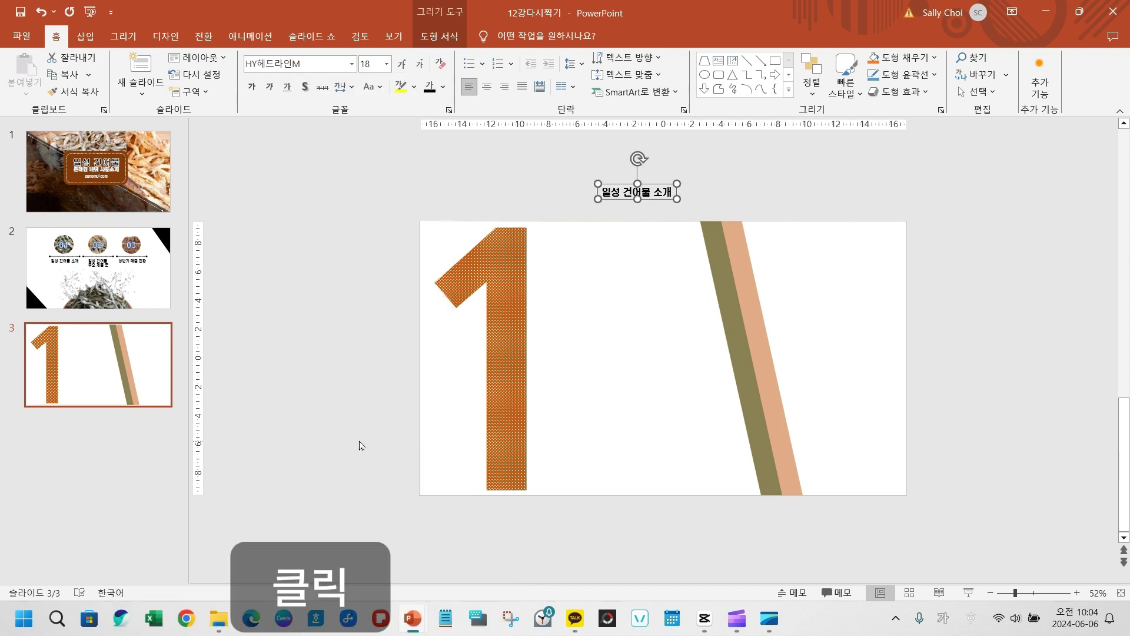
left_click(386, 70)
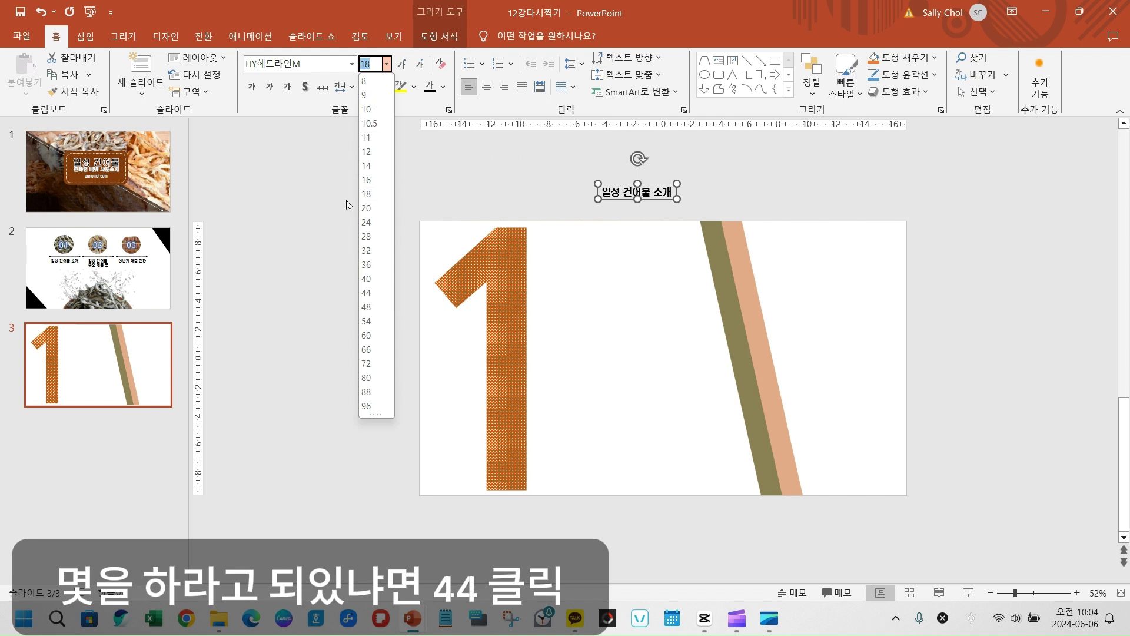
left_click(366, 292)
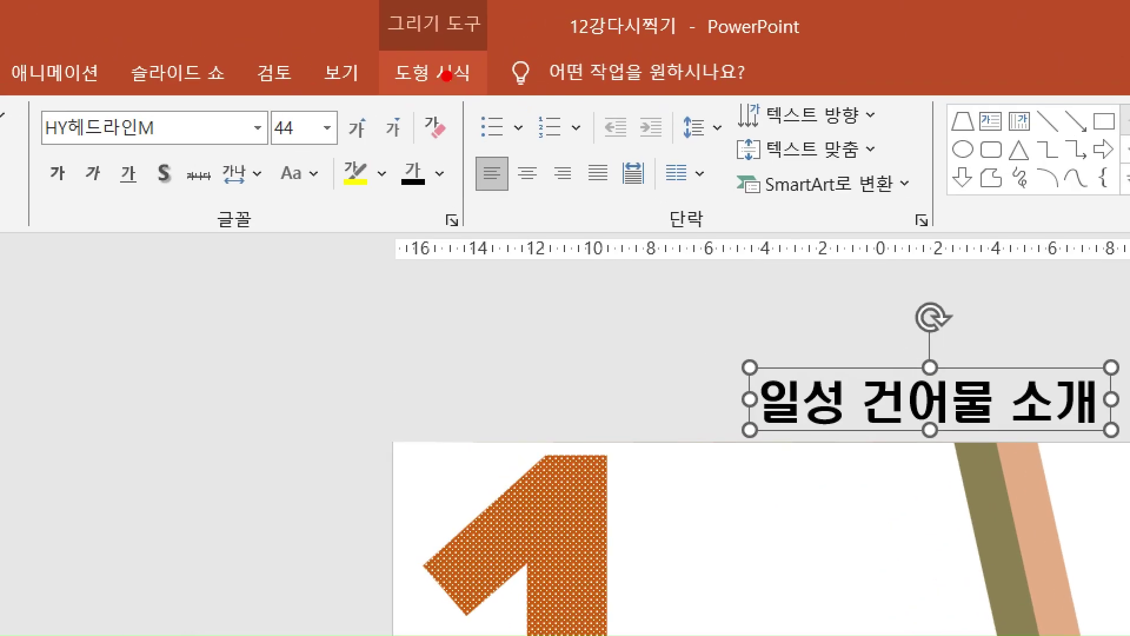
- Apply the black WordArt style with a hard shadow to the title and move it between the number 1 and the slanted stripes
left_click_drag(399, 71, 433, 76)
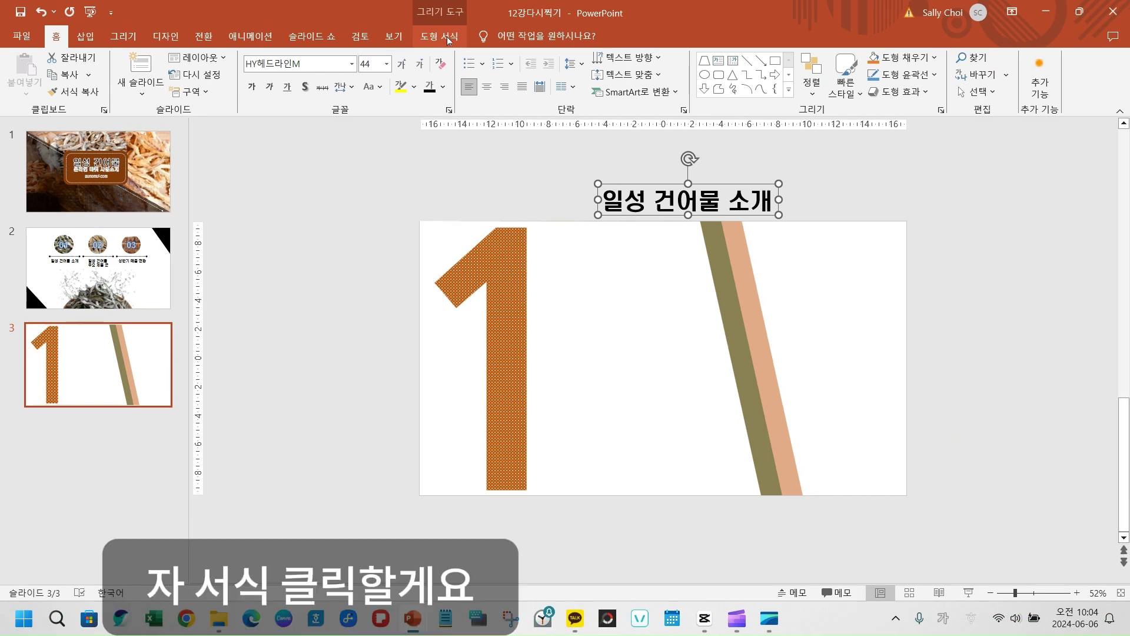
left_click(446, 37)
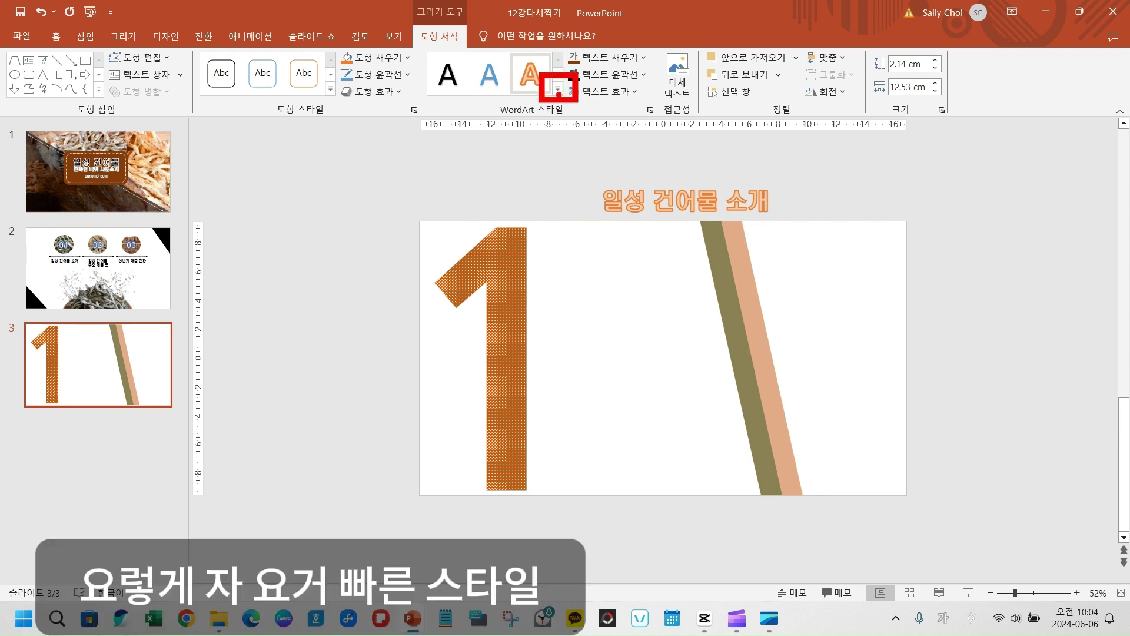
left_click(557, 88)
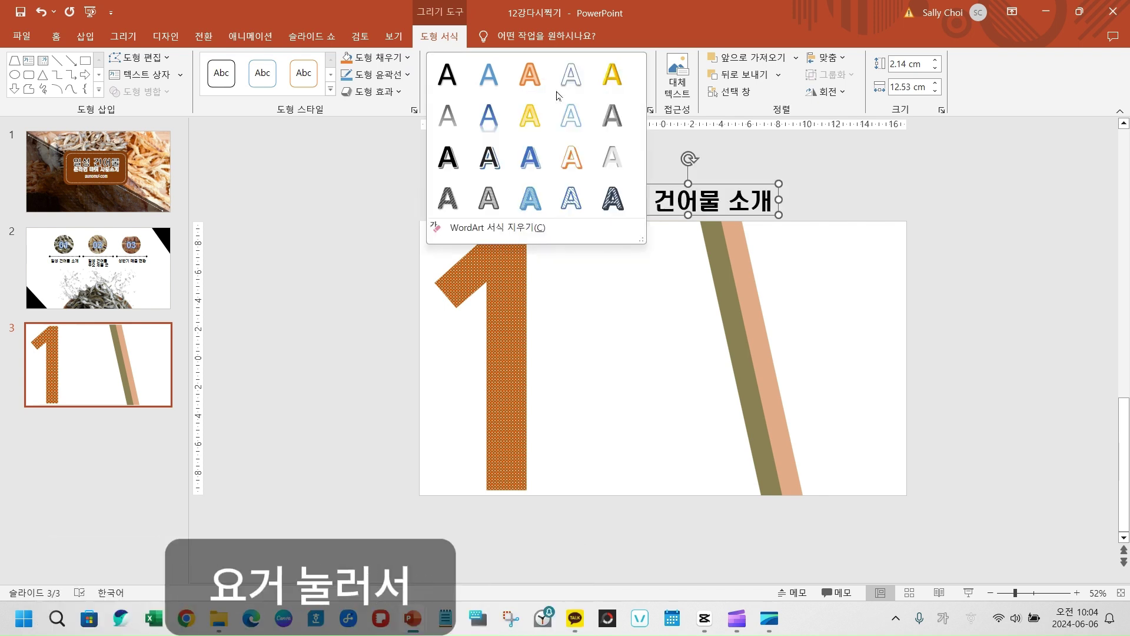
left_click(448, 156)
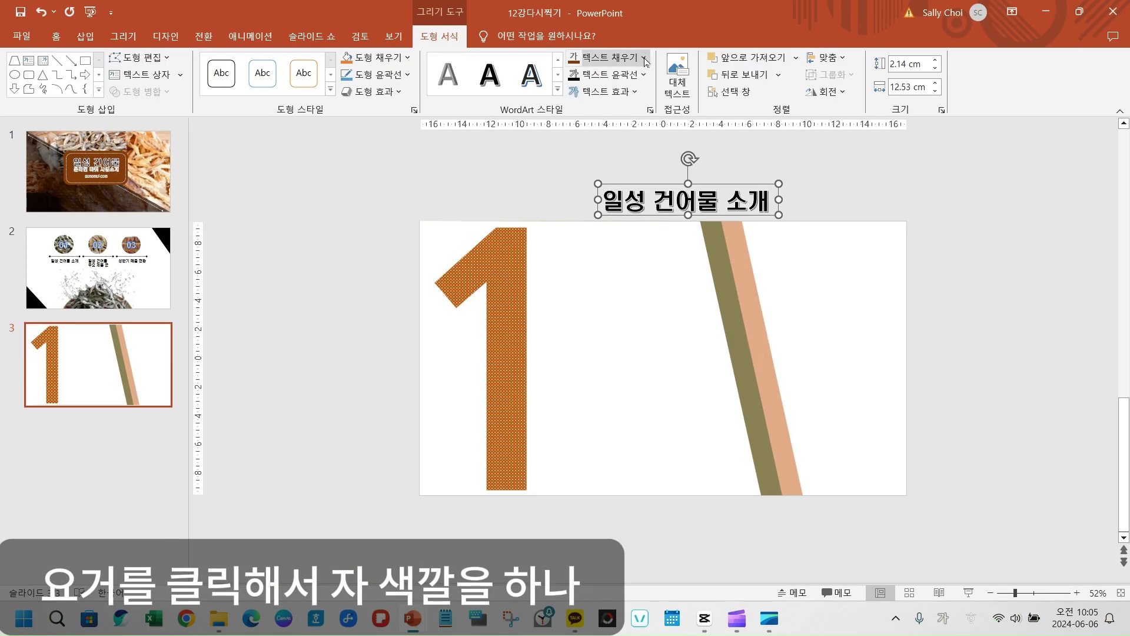
left_click(648, 76)
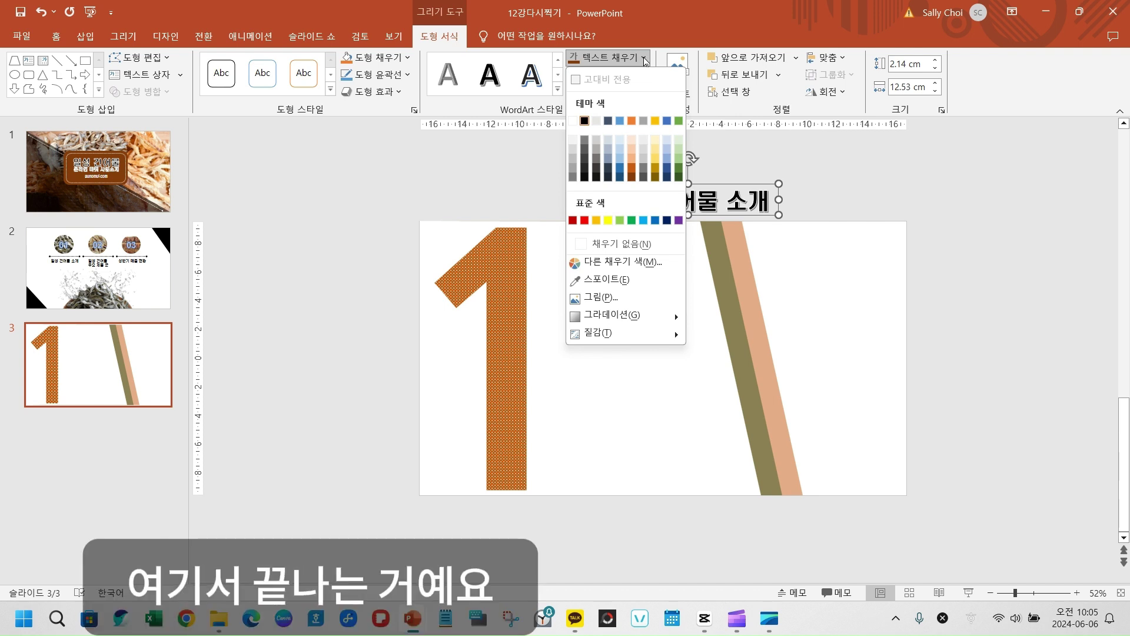
left_click(495, 171)
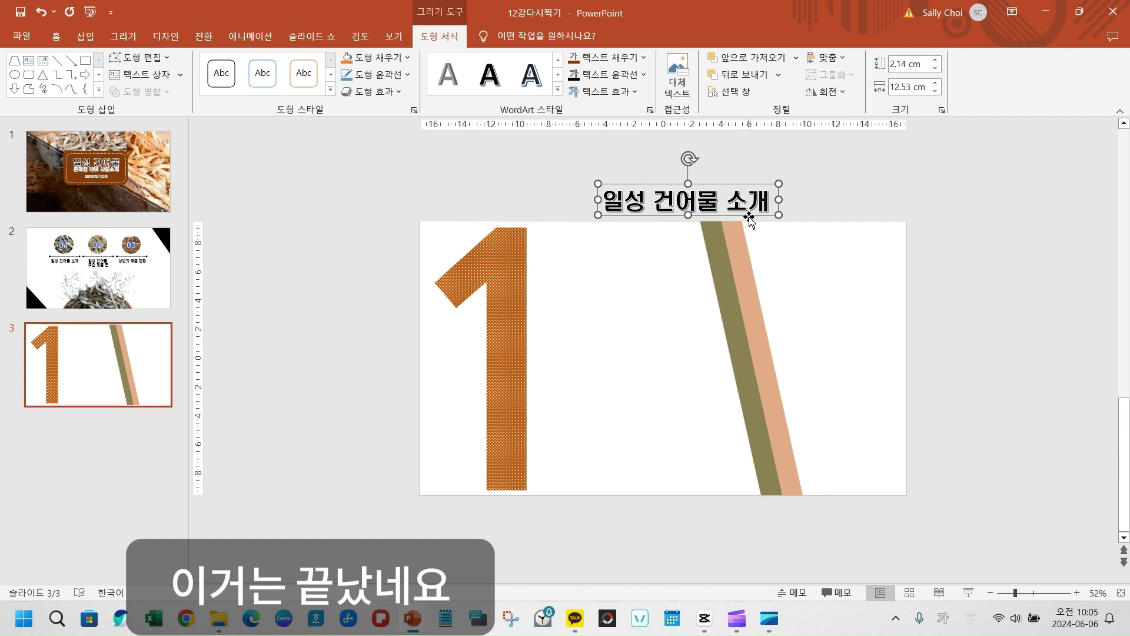
left_click_drag(749, 219, 687, 335)
left_click(622, 177)
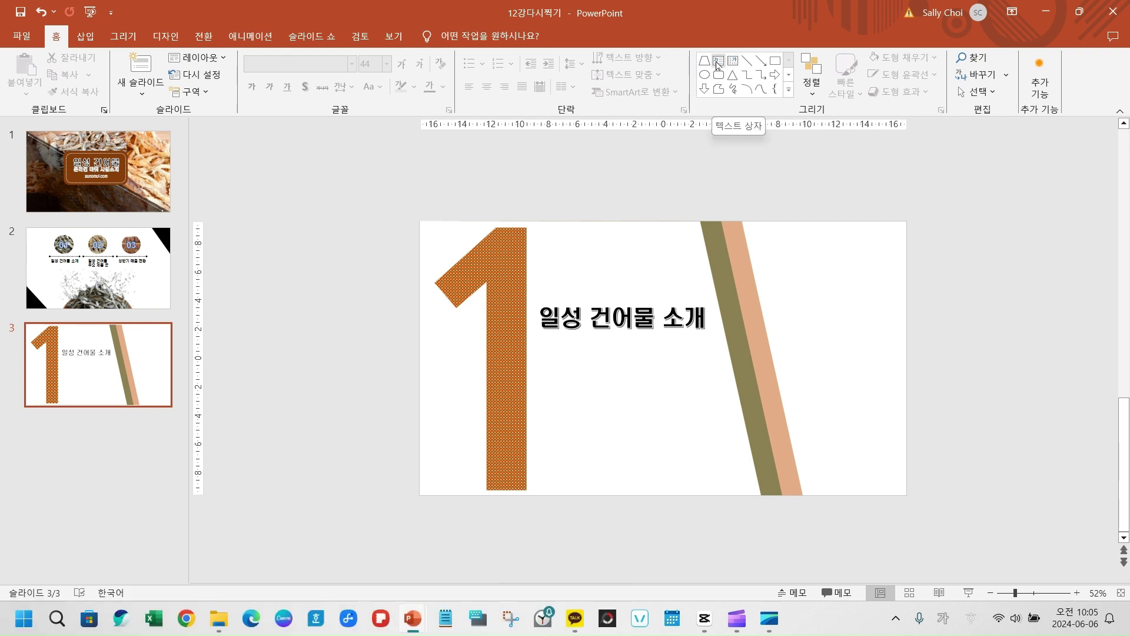
- Place a new empty text box above the slide and bring up the on-screen keyboard
left_click(718, 62)
left_click(602, 186)
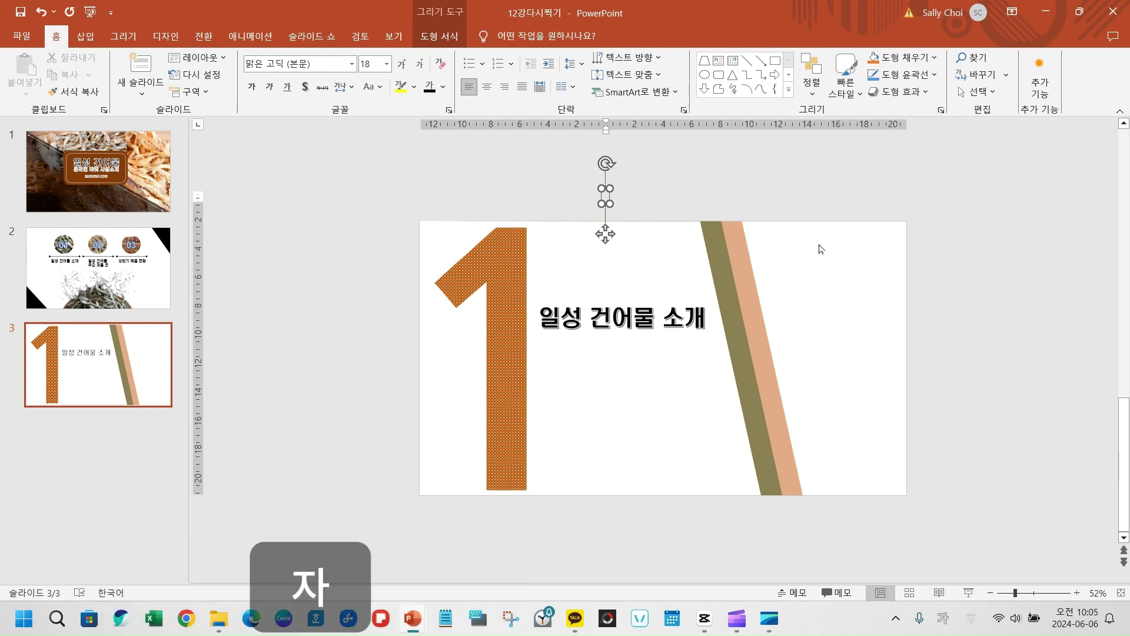
left_click(480, 618)
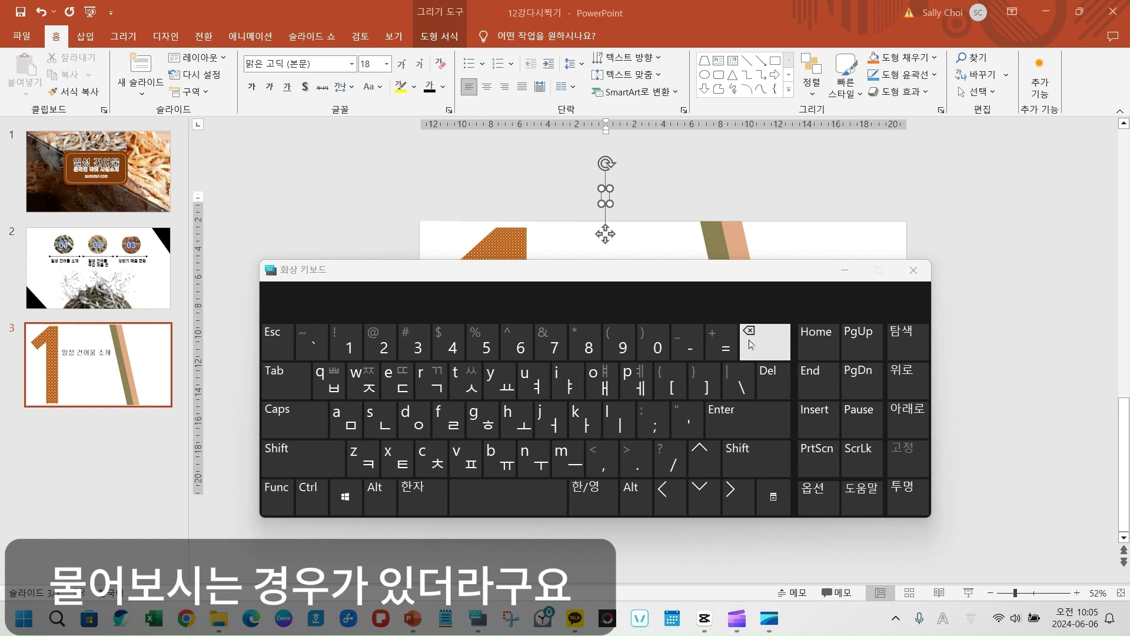
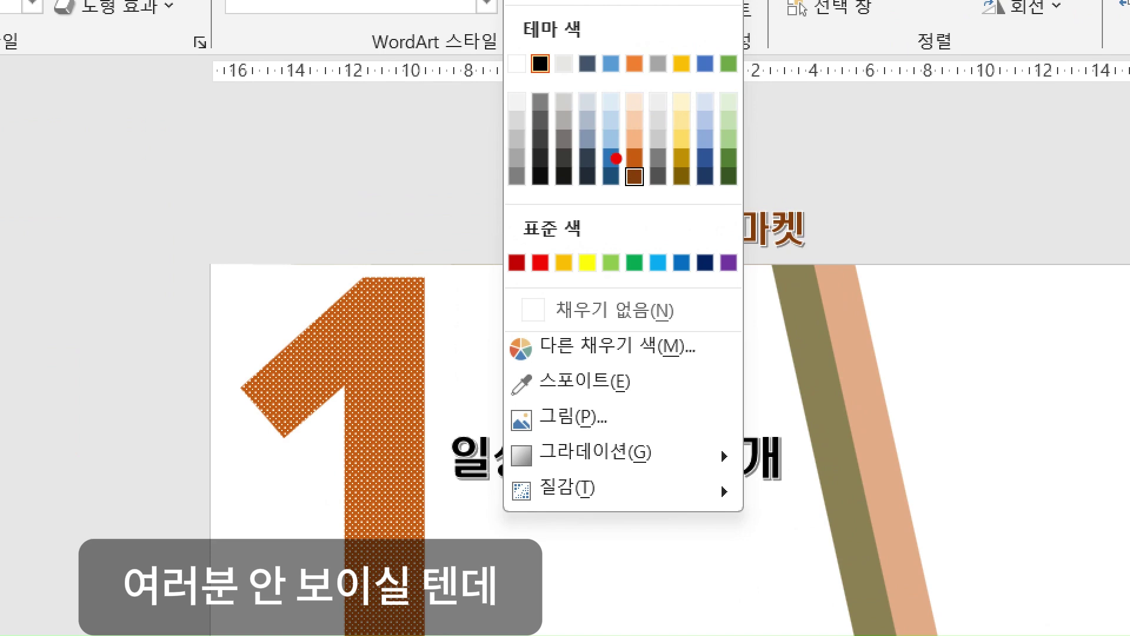
- Set the text fill of the – 온라인 마켓 subtitle to Gold, Accent 4, 50% darker
left_click(635, 177)
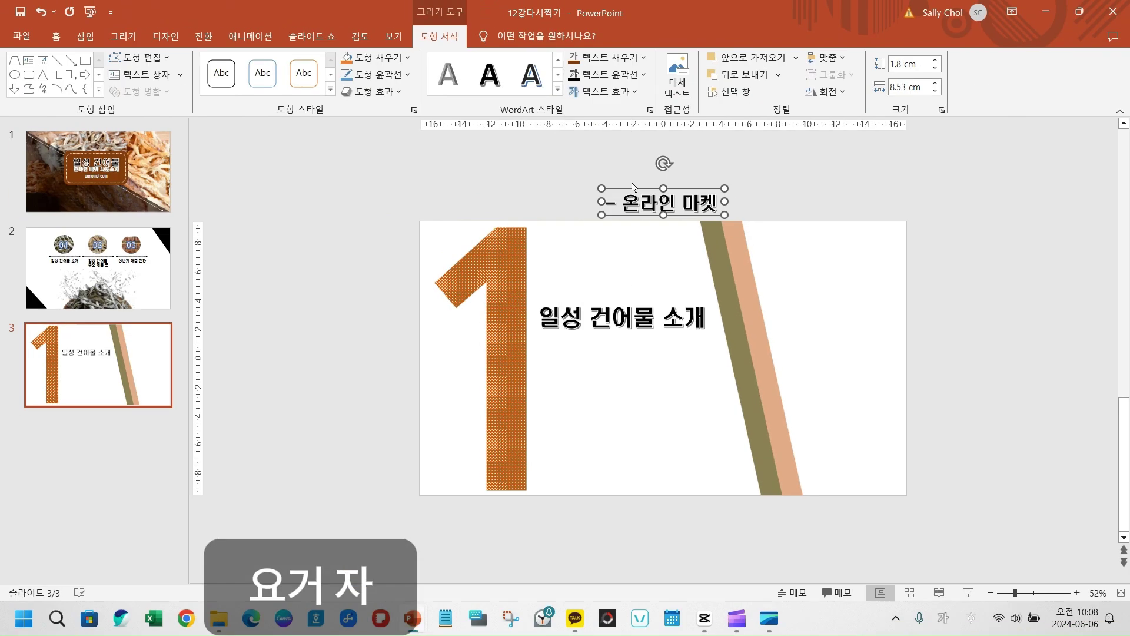
left_click(643, 59)
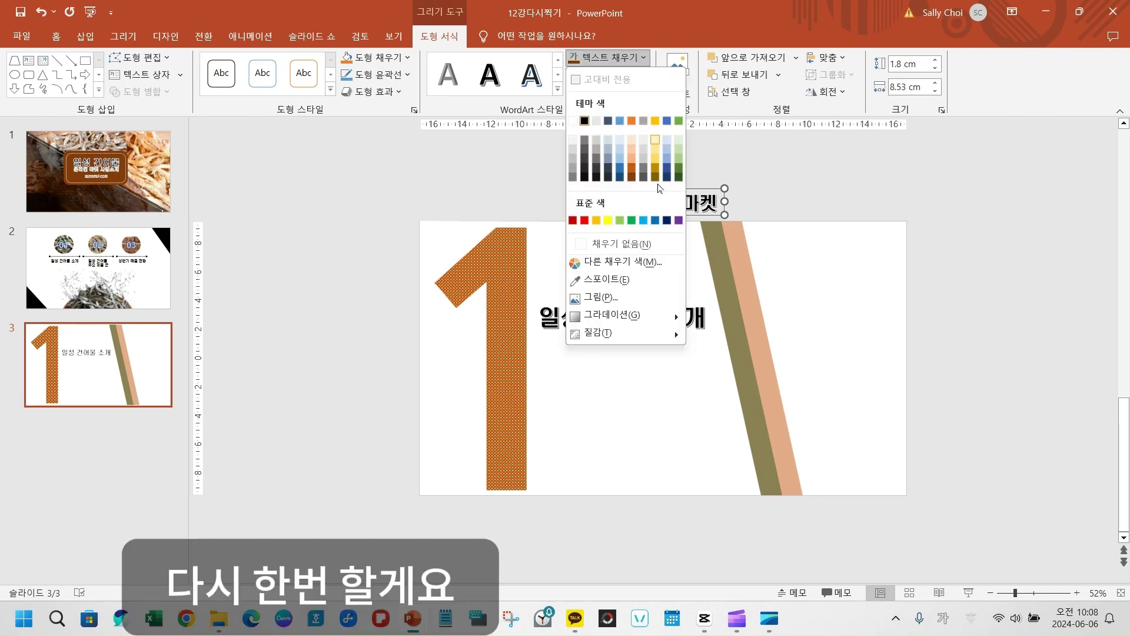
left_click(656, 178)
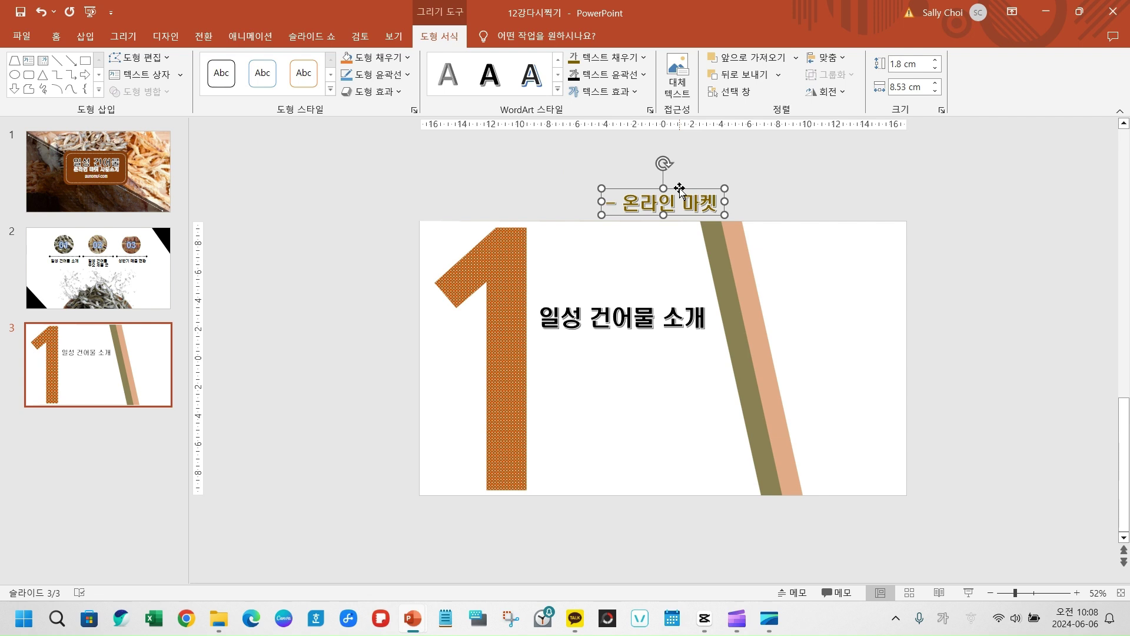
- Move the – 온라인 마켓 subtitle onto the slide, directly below the right part of the title, and deselect it
left_click_drag(679, 188, 664, 334)
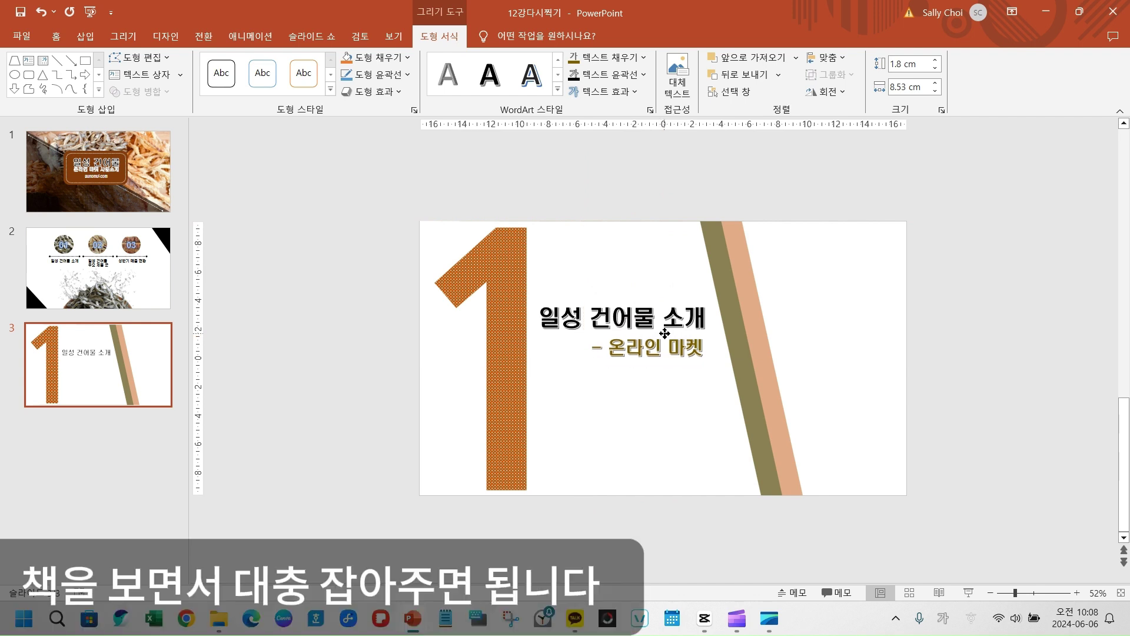
left_click(665, 334)
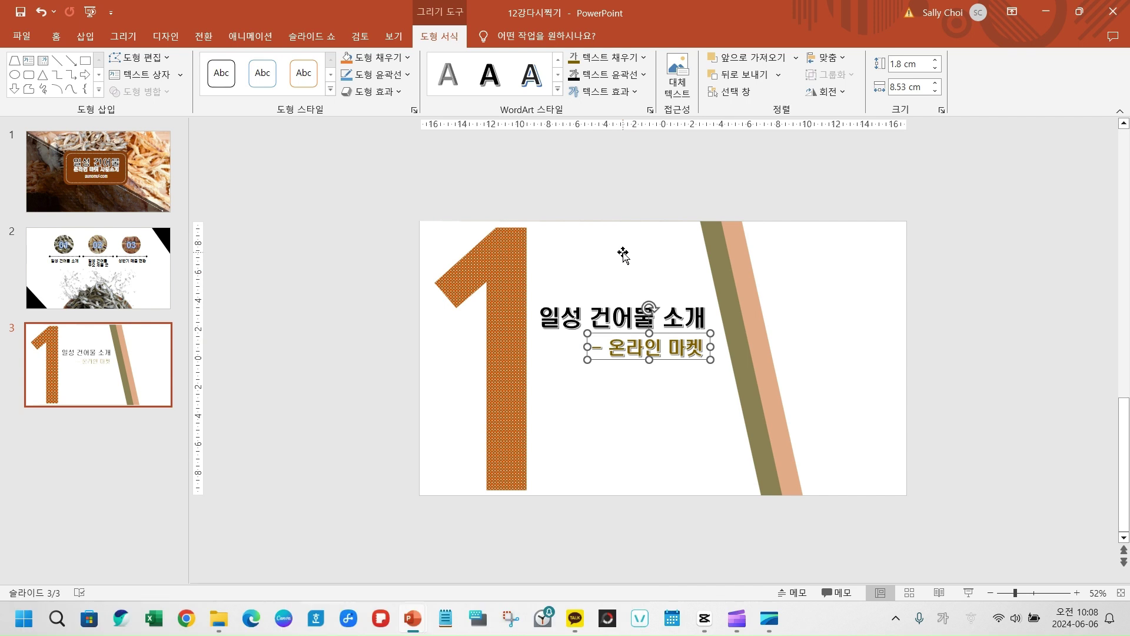
left_click(636, 192)
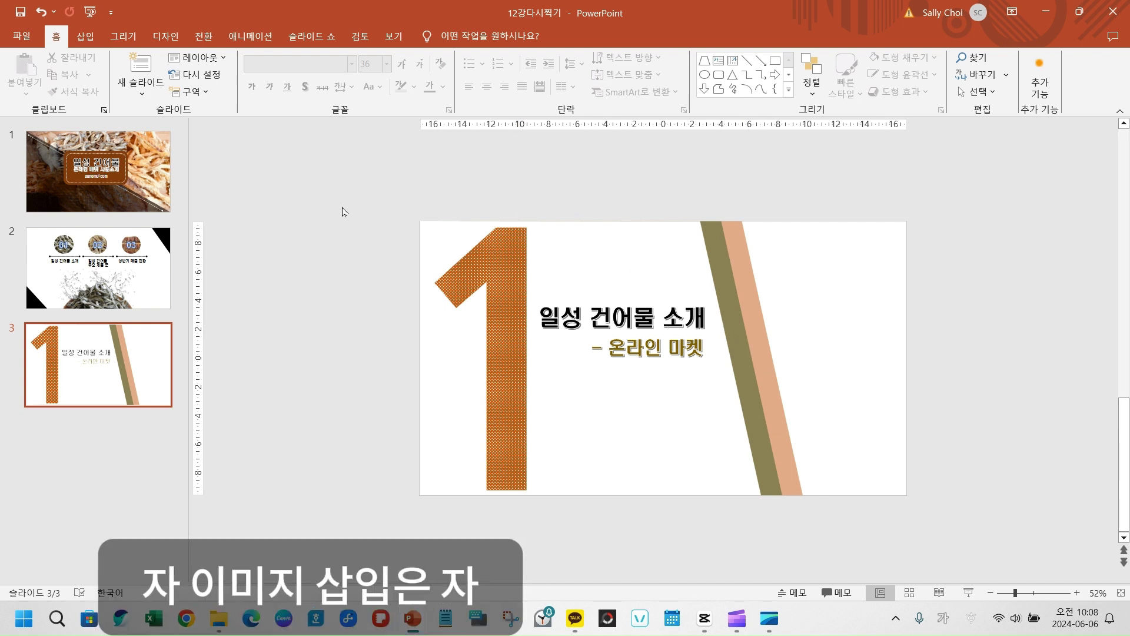
left_click(84, 38)
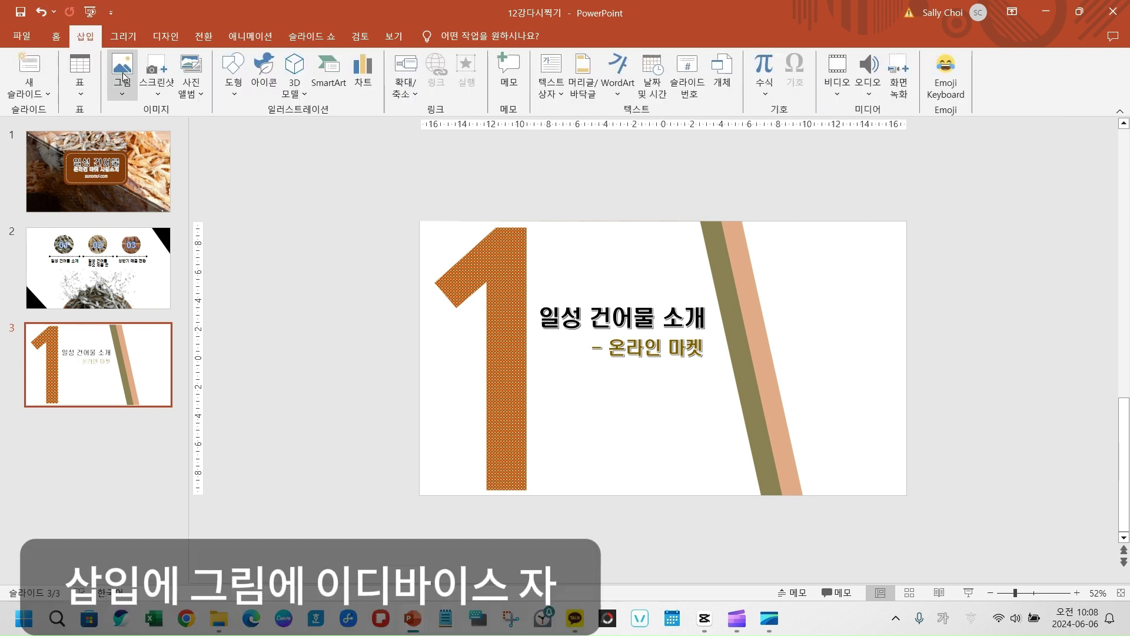
left_click(122, 77)
left_click(147, 128)
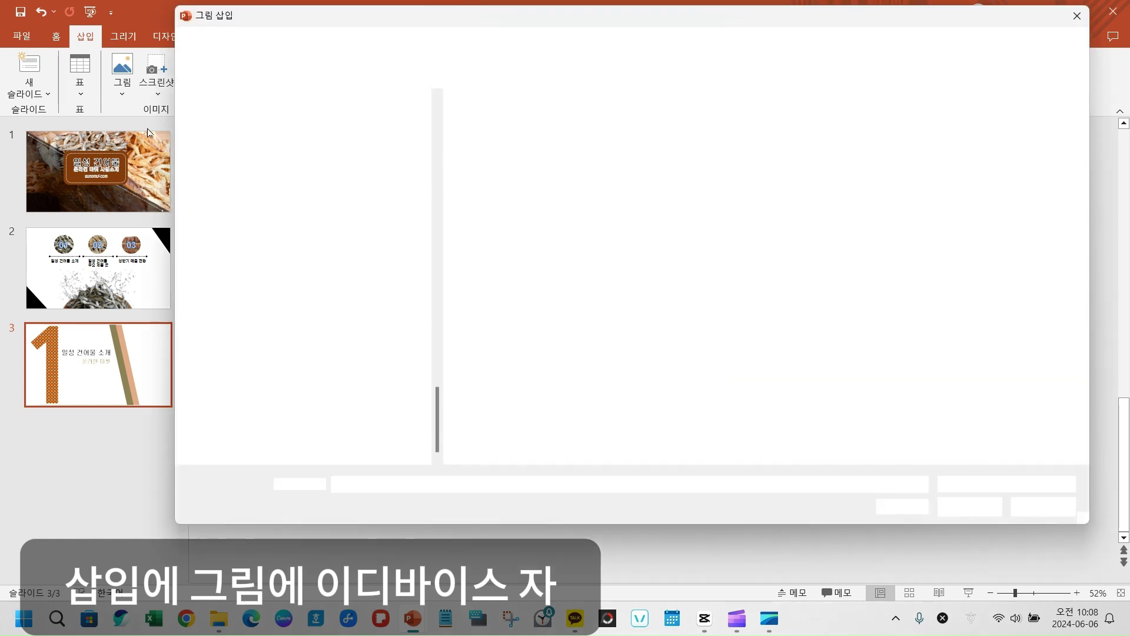
left_click(1071, 17)
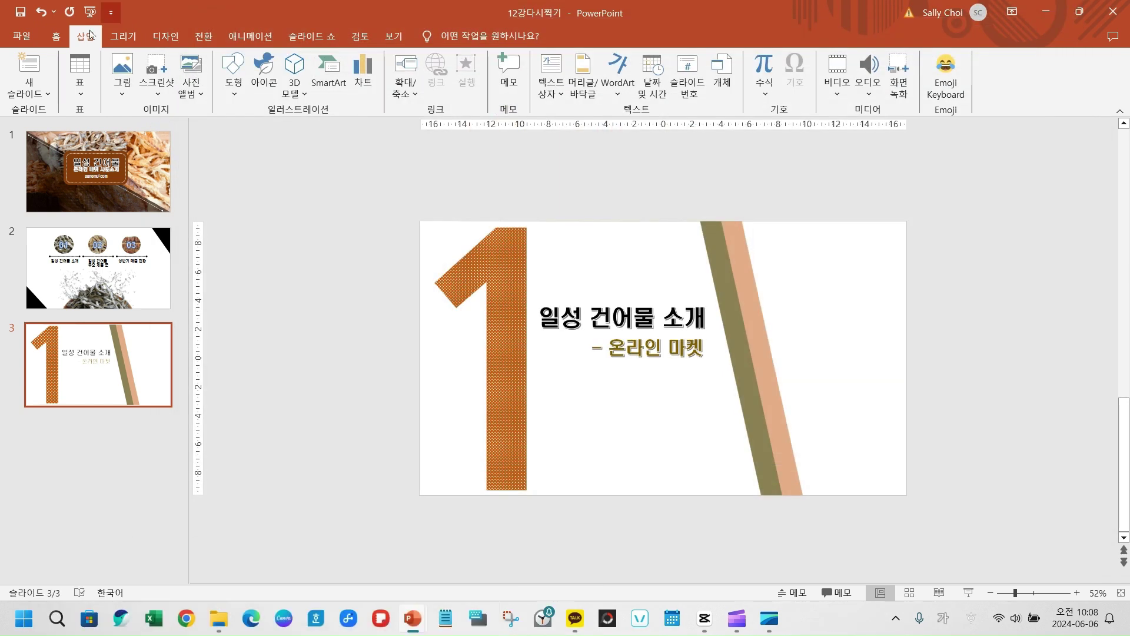
- Start inserting a picture from this device onto slide 3
left_click(121, 76)
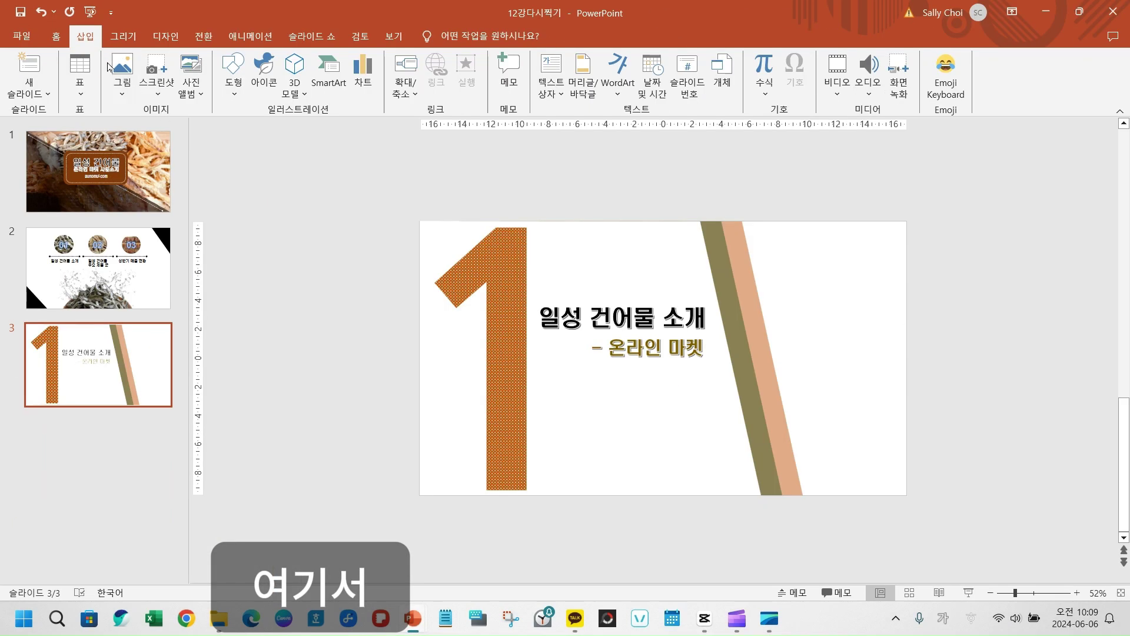
left_click(124, 94)
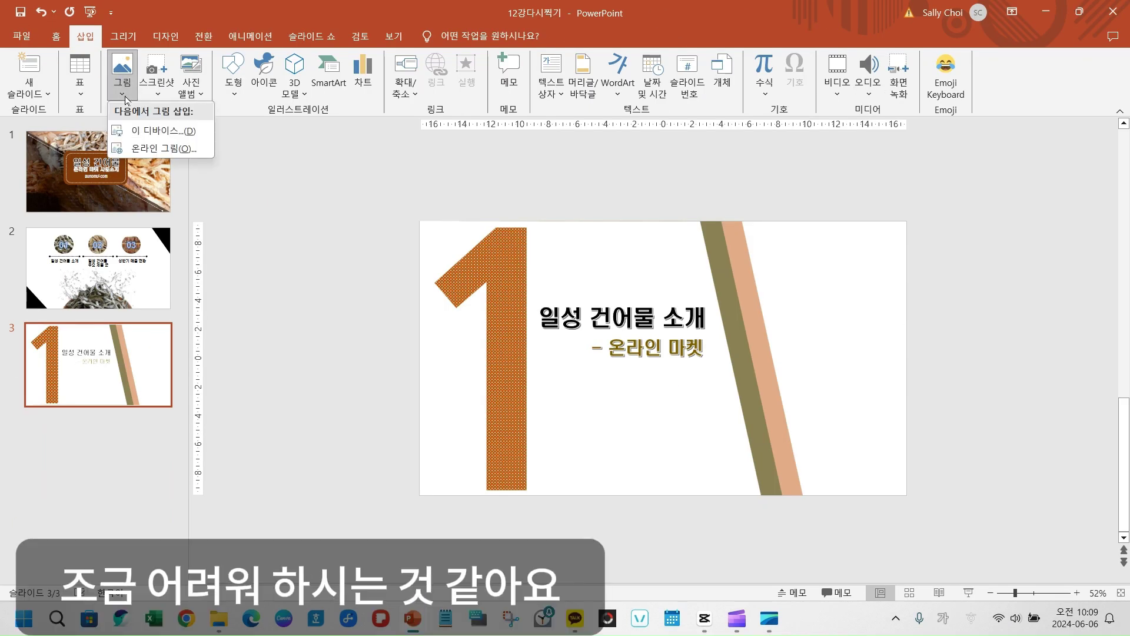
left_click(158, 136)
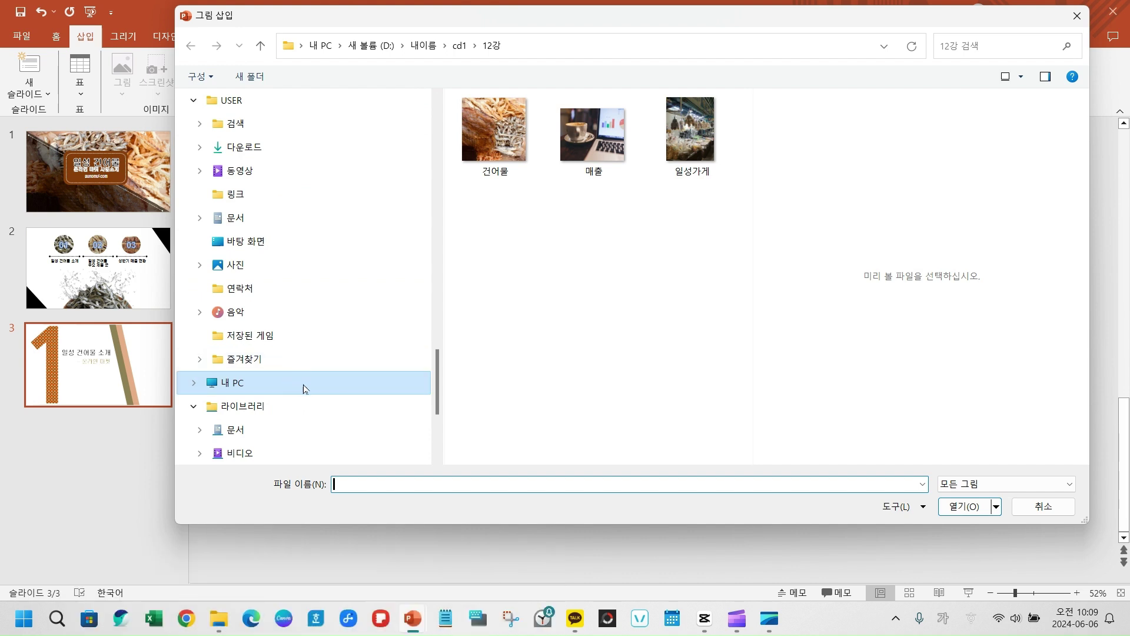
- Browse to the local disk (C:) under 내 PC and select the 파워포인트 folder
left_click(280, 384)
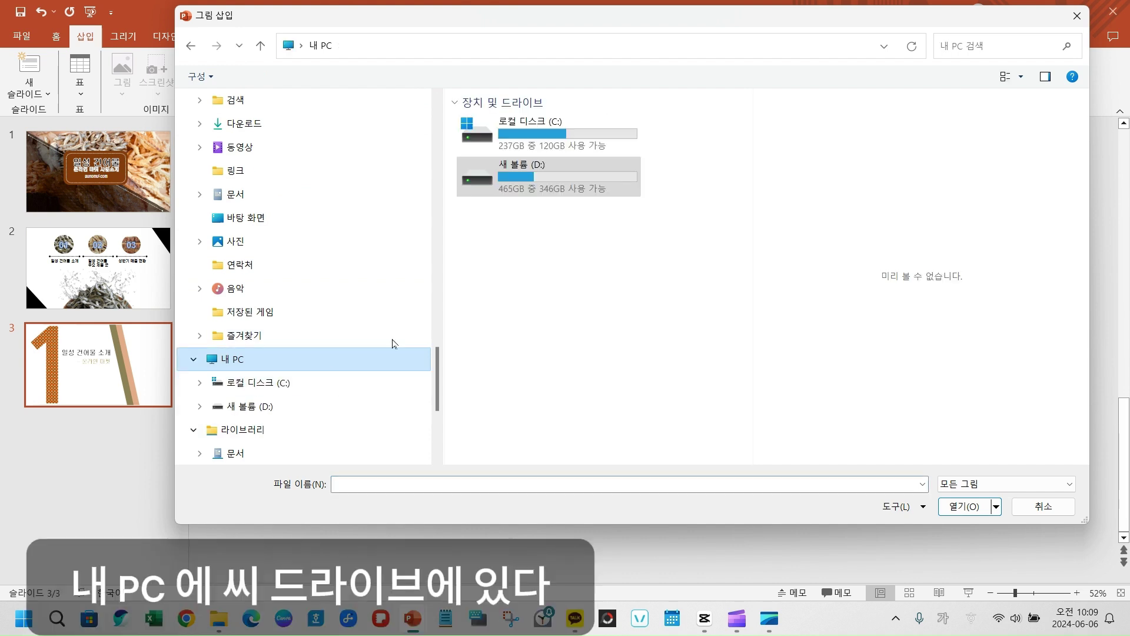
double_click(510, 137)
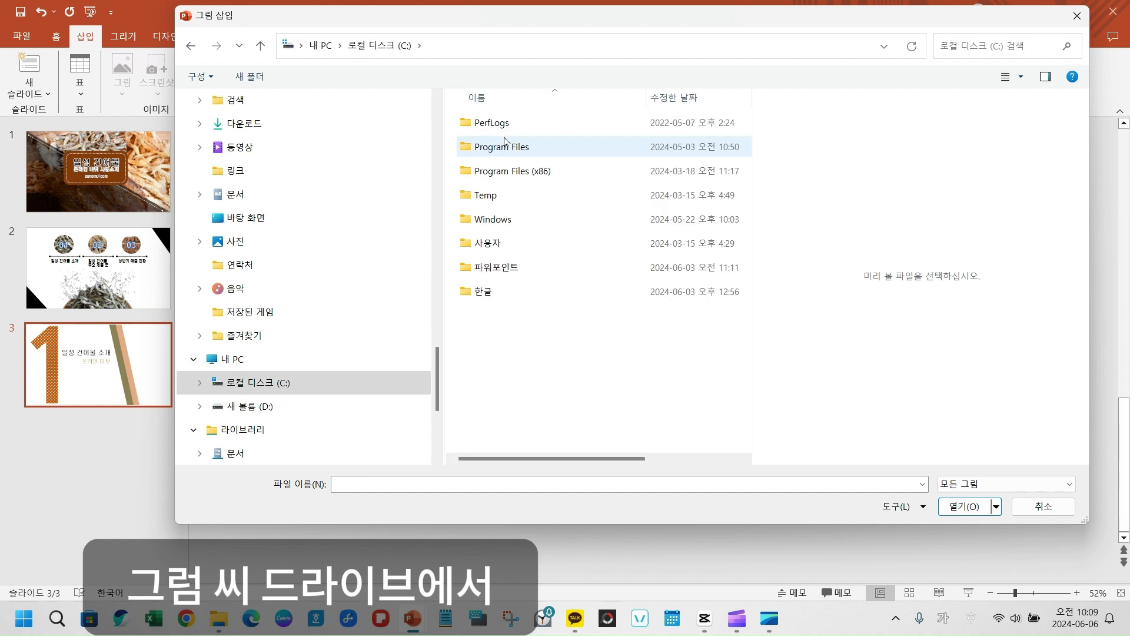
left_click(494, 270)
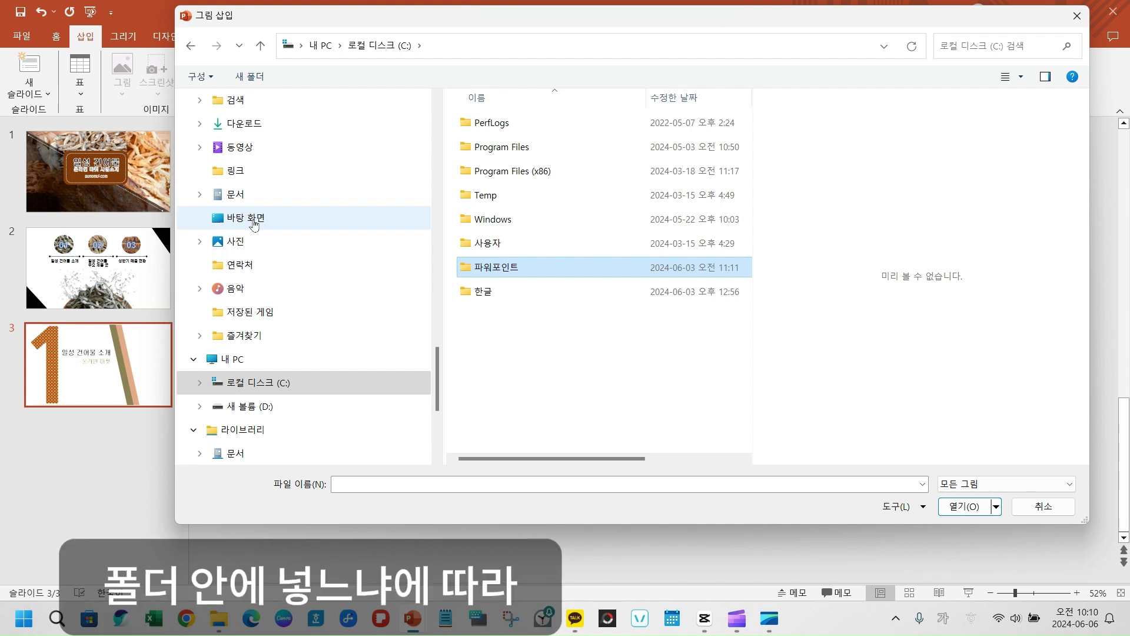
- Browse to the 12강 picture folder at 새 볼륨 (D:) > 내이름 > cd1
left_click(279, 408)
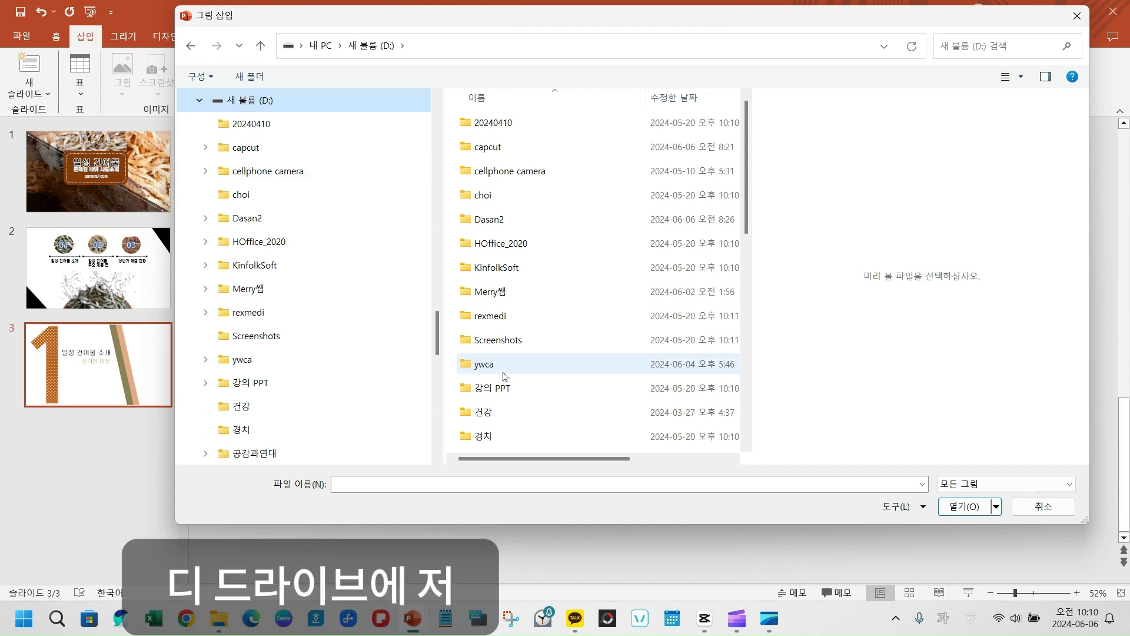
scroll(505, 353, "down", 5)
scroll(506, 346, "up", 3)
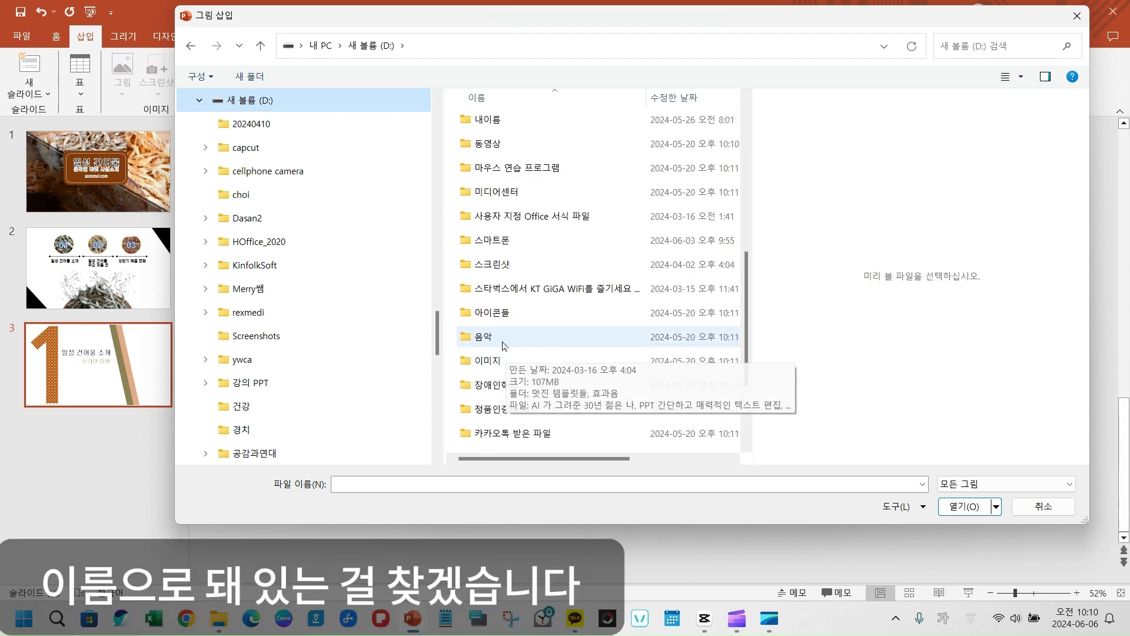
scroll(503, 347, "down", 3)
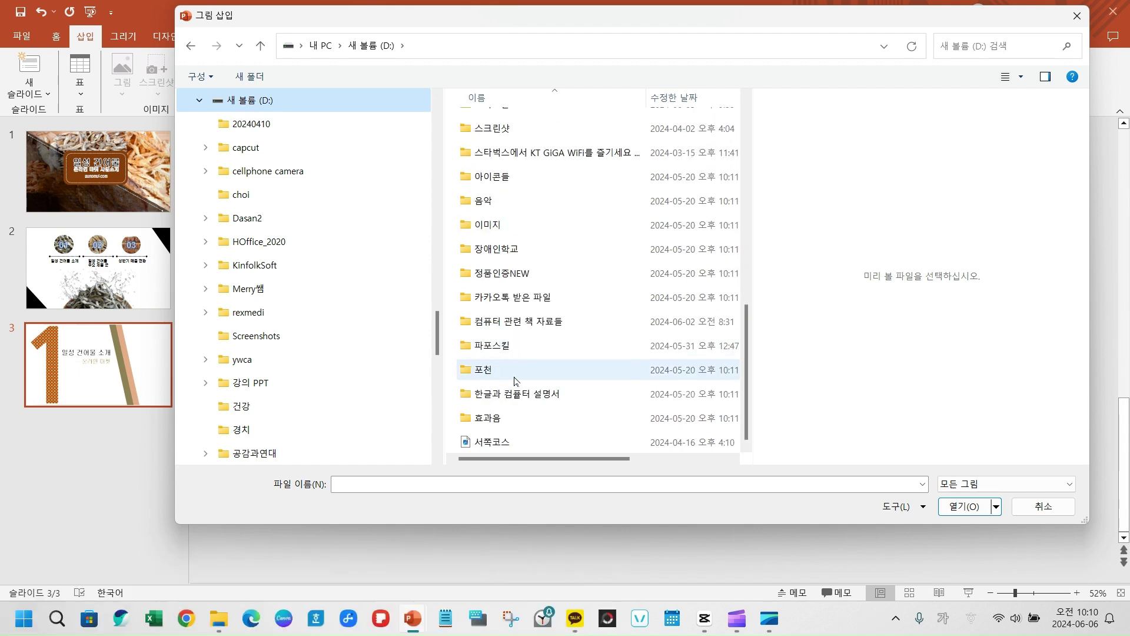
scroll(517, 376, "up", 3)
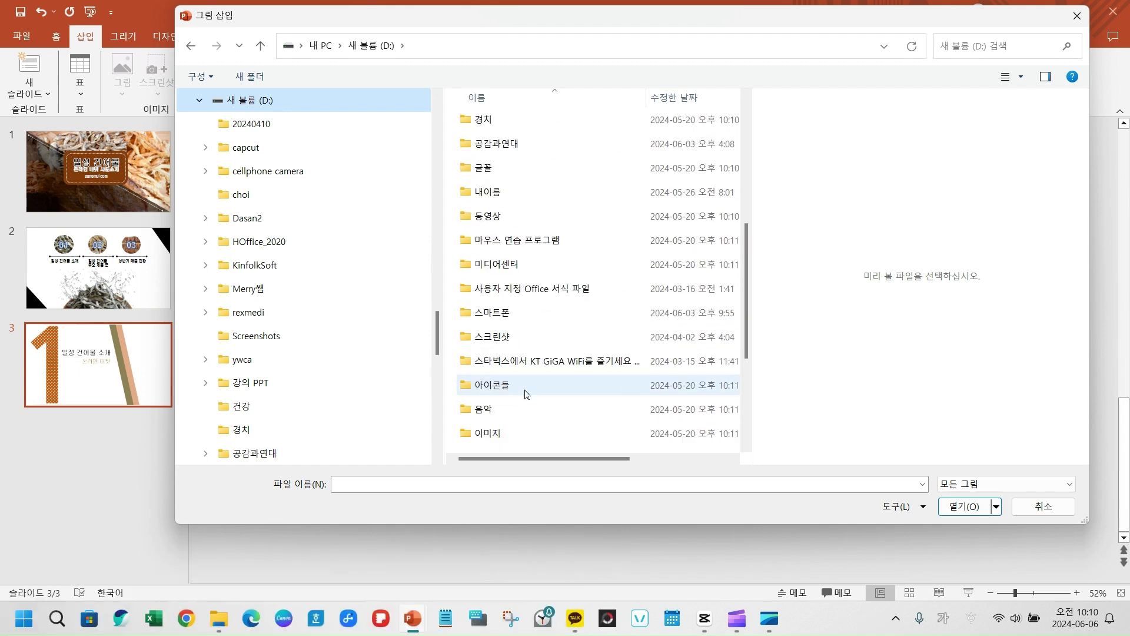
double_click(493, 192)
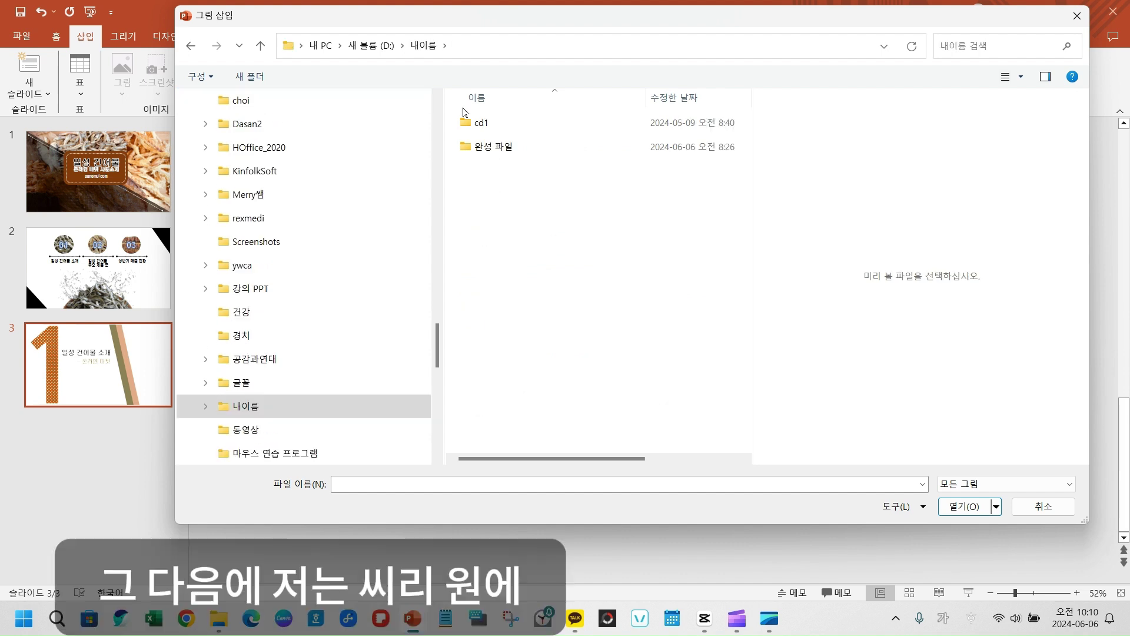
double_click(480, 122)
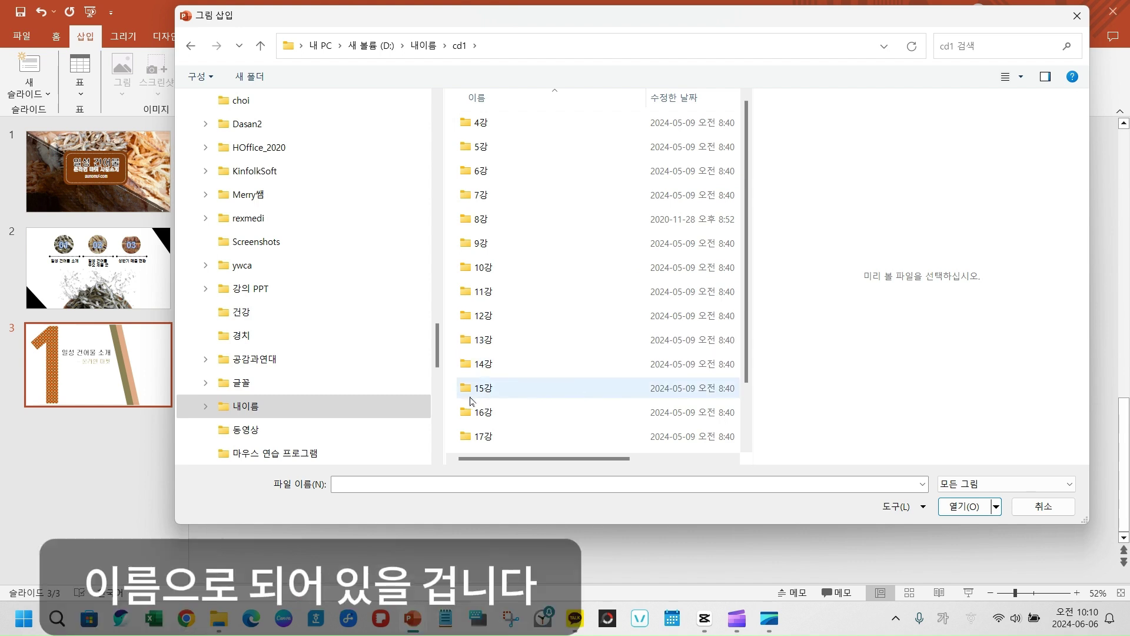
double_click(477, 317)
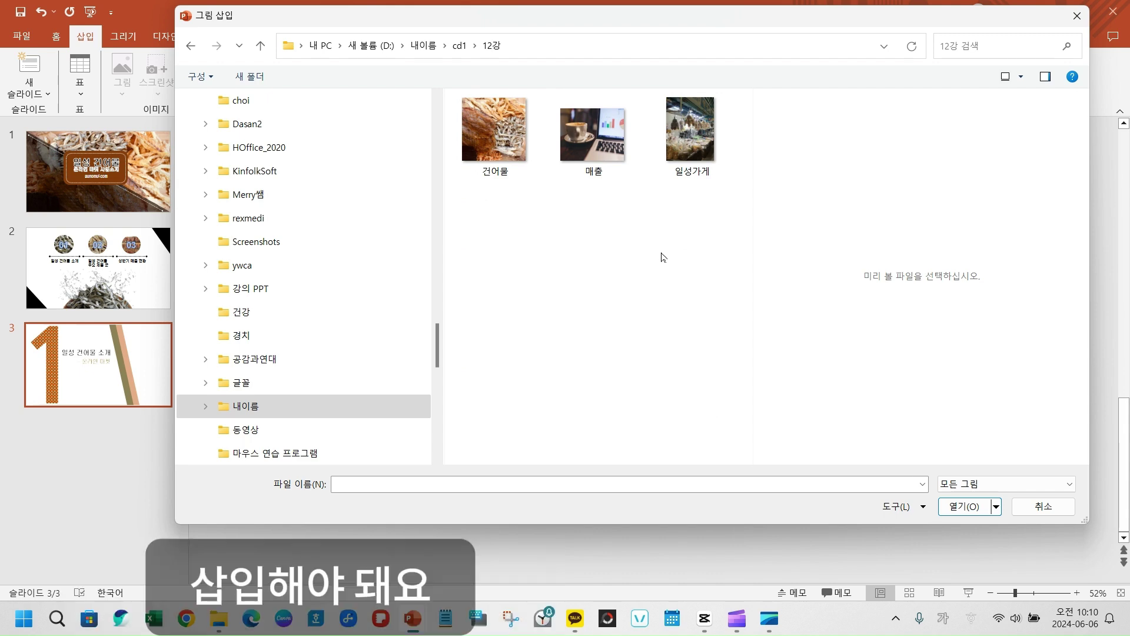
- Insert the 일성가게 picture and move it horizontally until it sits flush with the slide's right edge
left_click(699, 148)
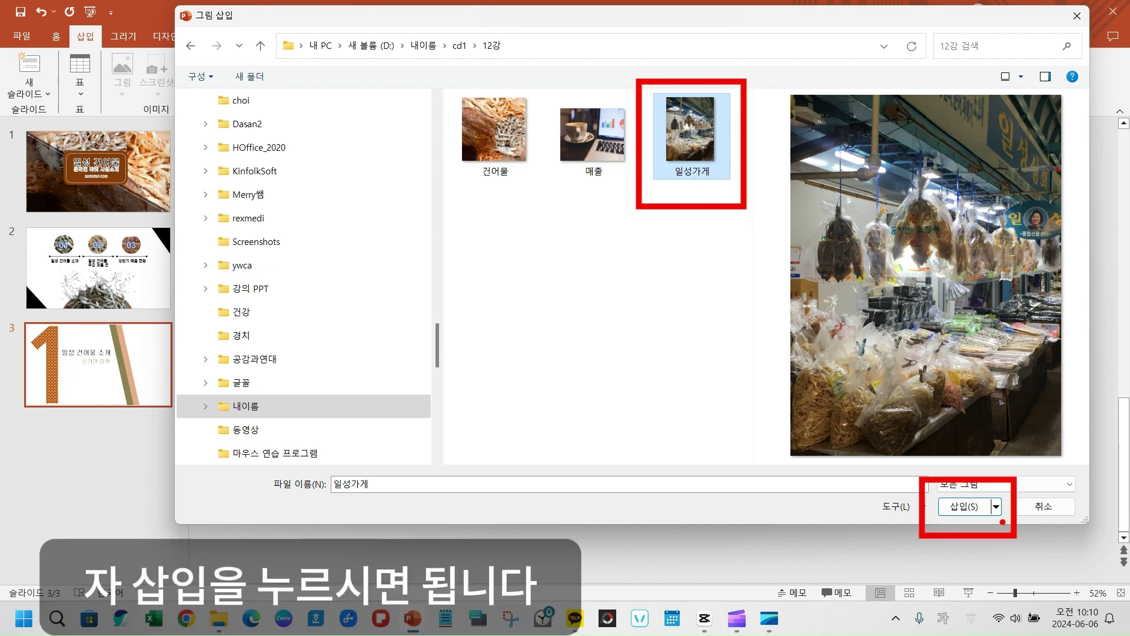
left_click(966, 506)
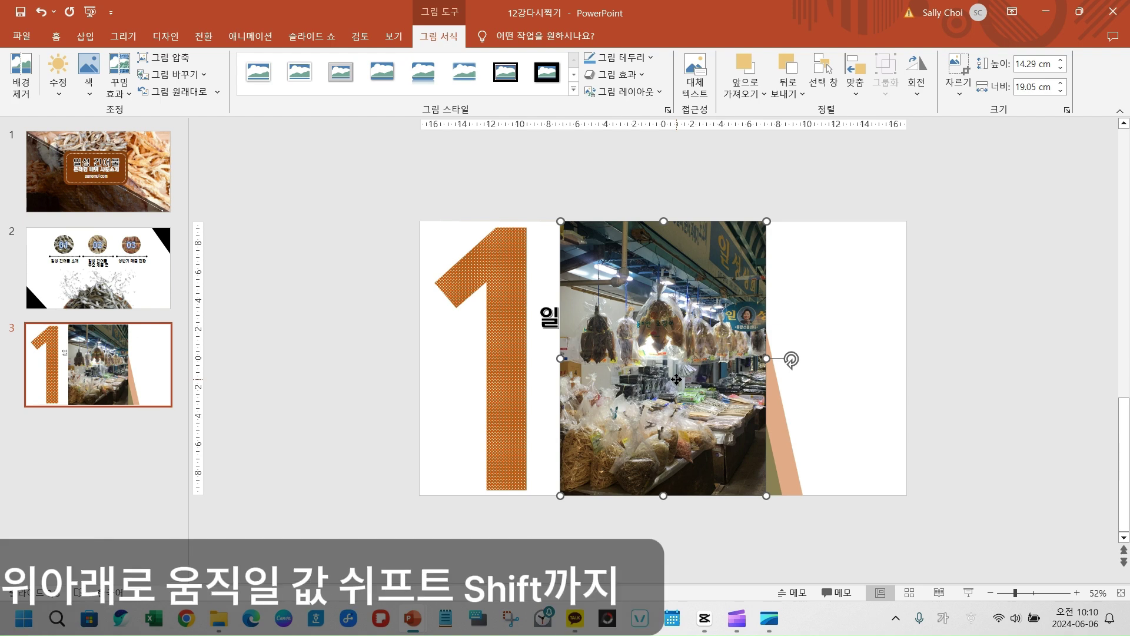
left_click_drag(676, 379, 817, 394)
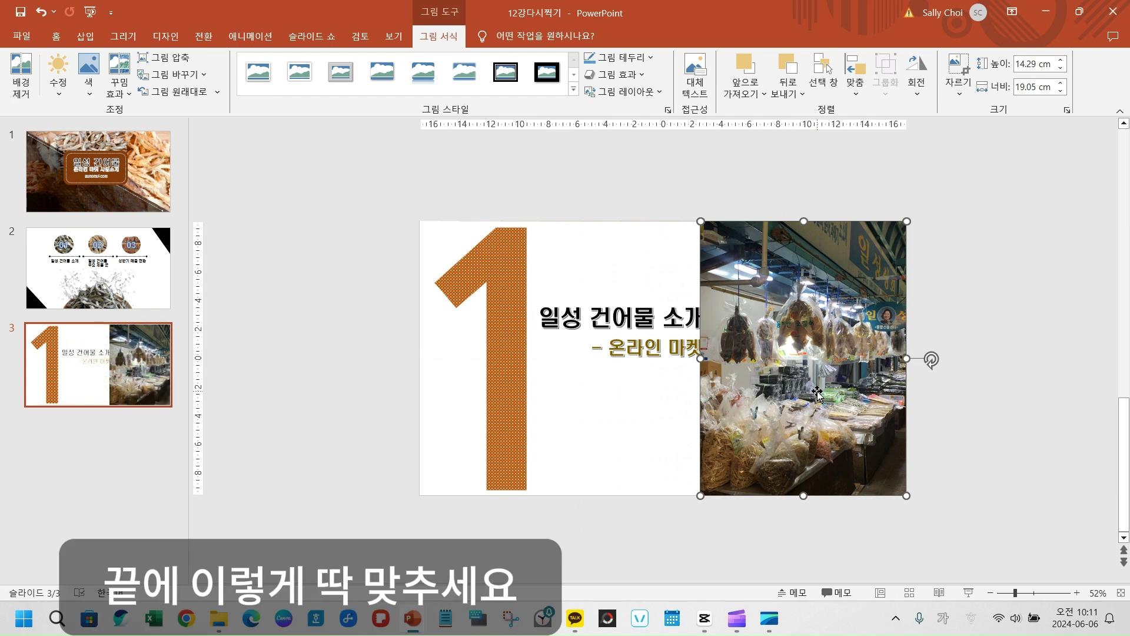